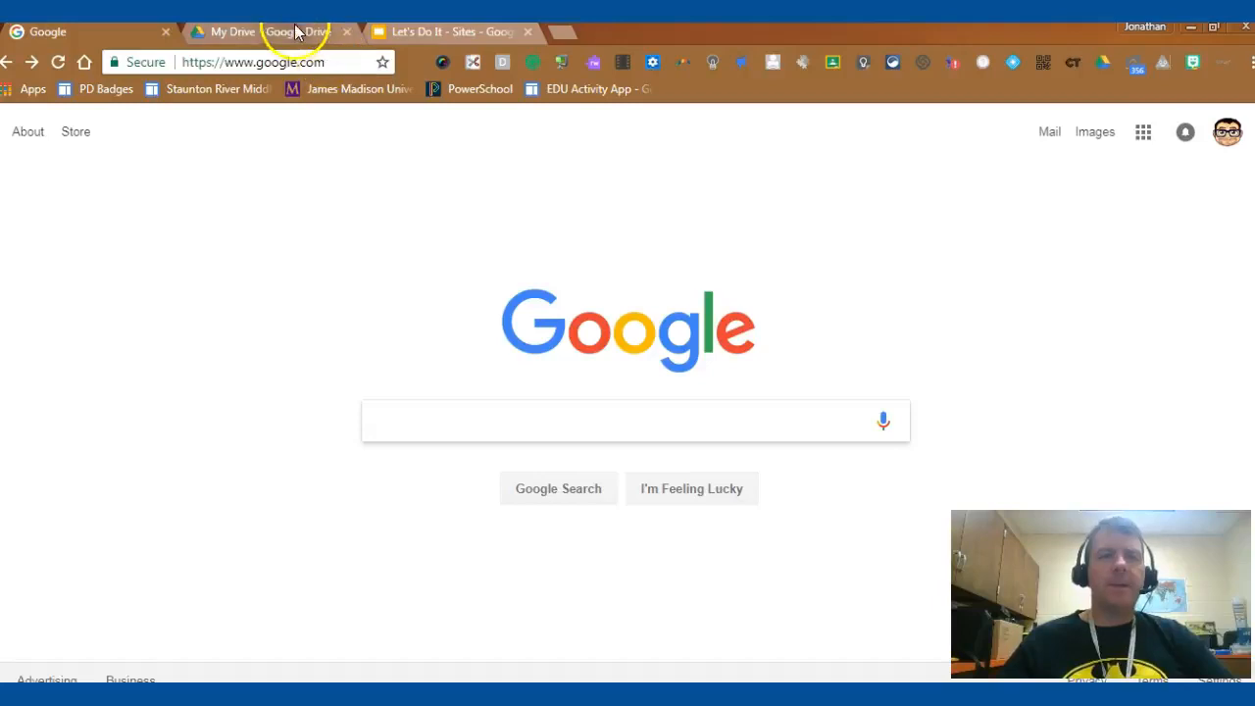
- Go to sites.google.com to open the list of classic sites
left_click(336, 61)
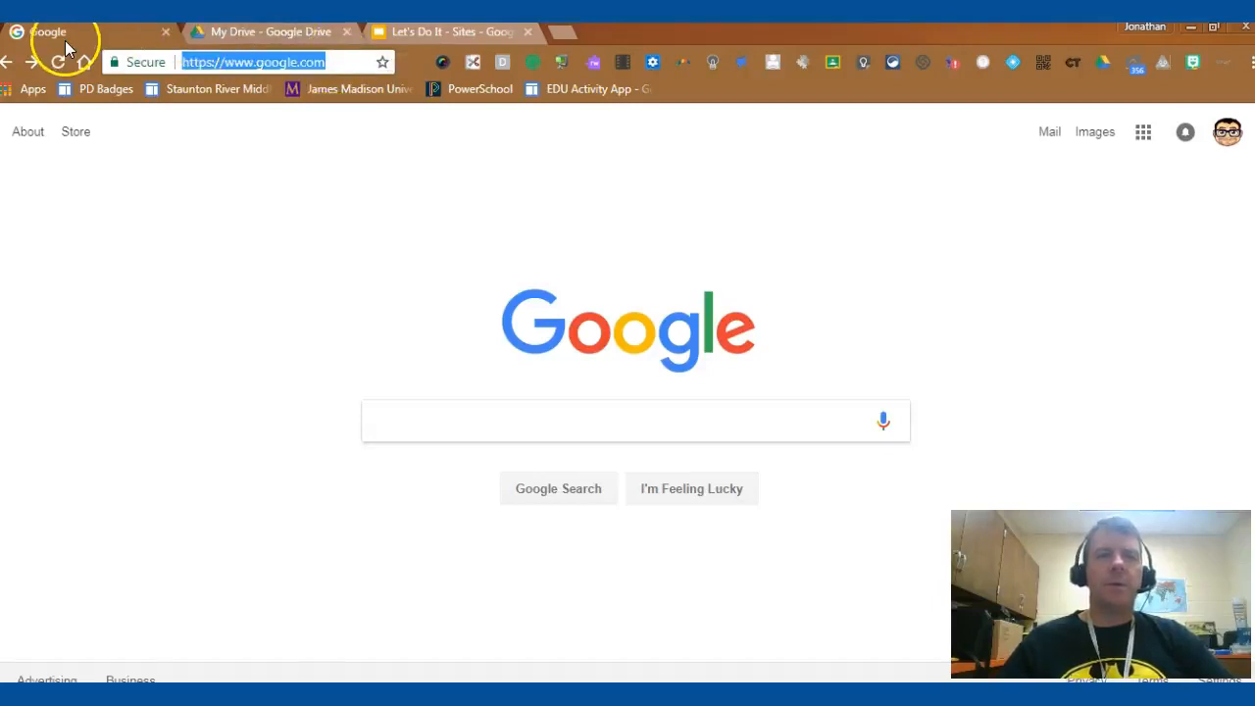
type("sites")
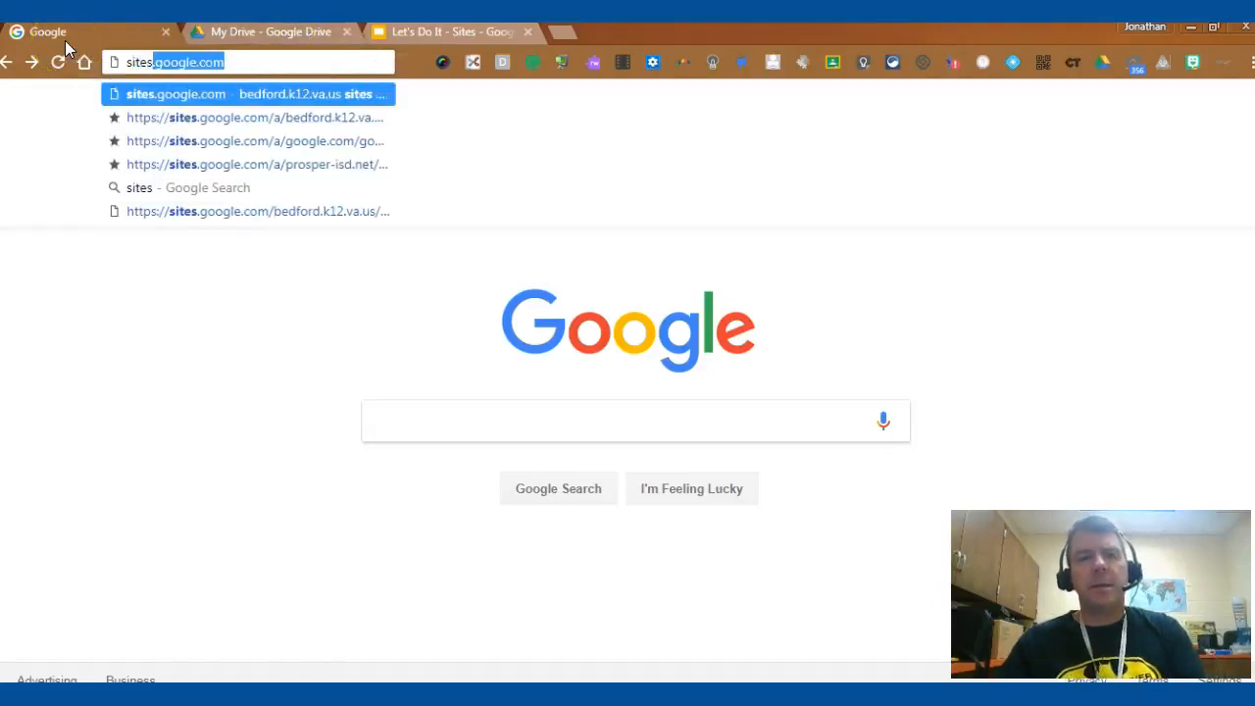
type(".go")
key("Return")
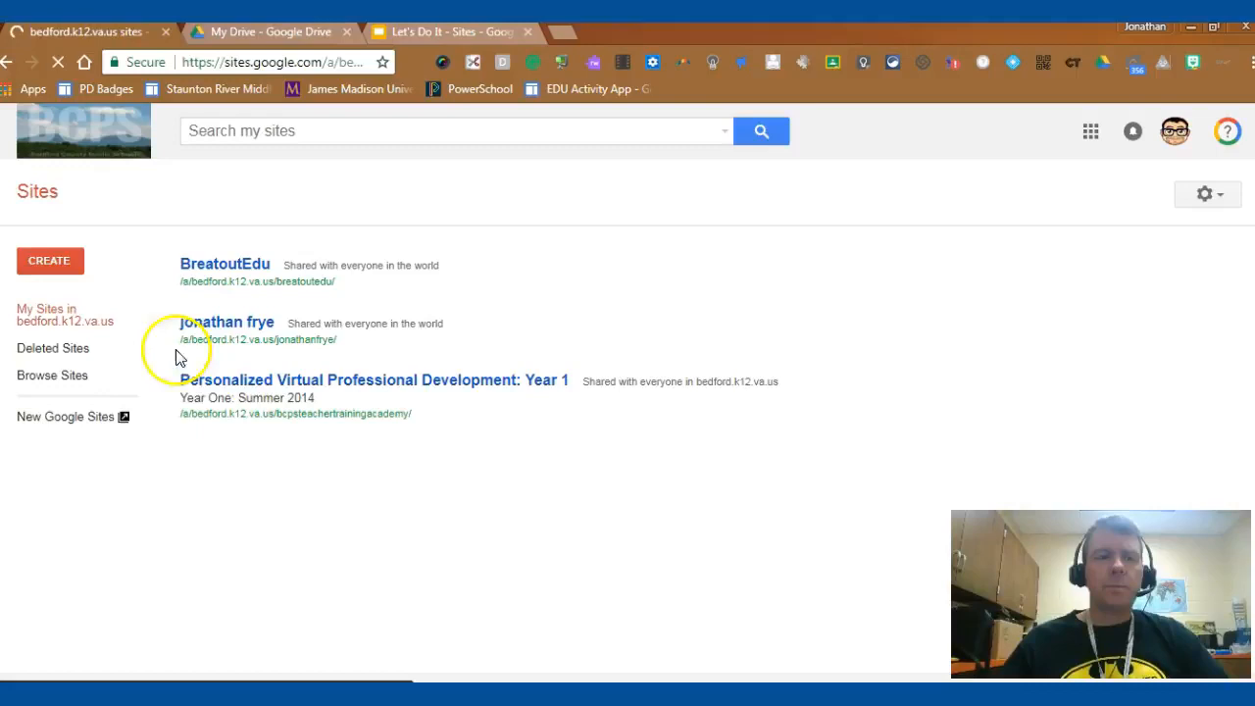
- Switch to New Google Sites and create a blank site
left_click(59, 271)
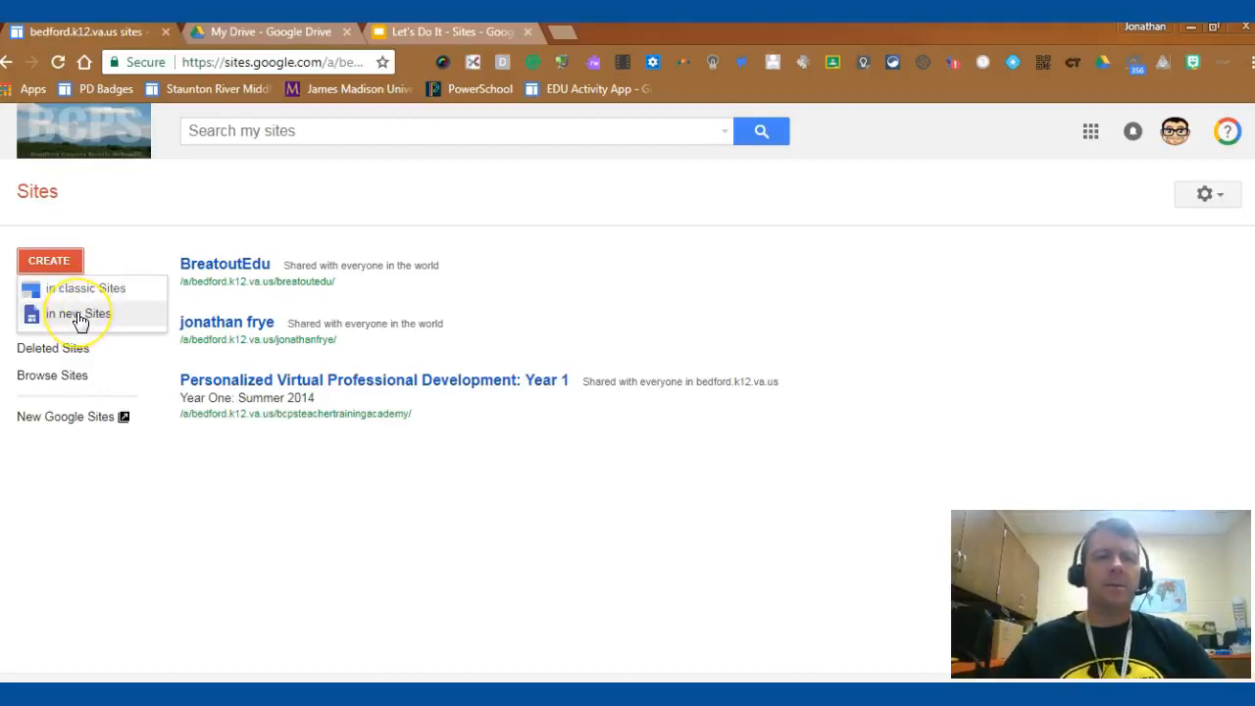
left_click(250, 502)
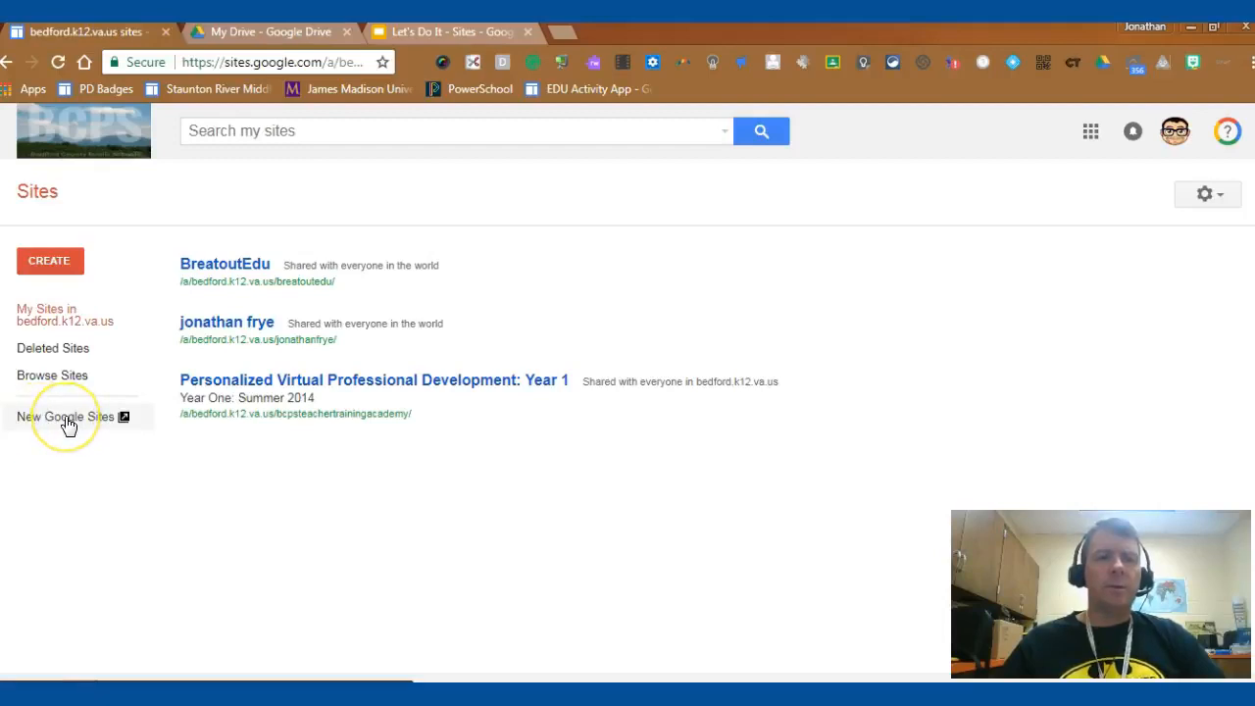
left_click(69, 420)
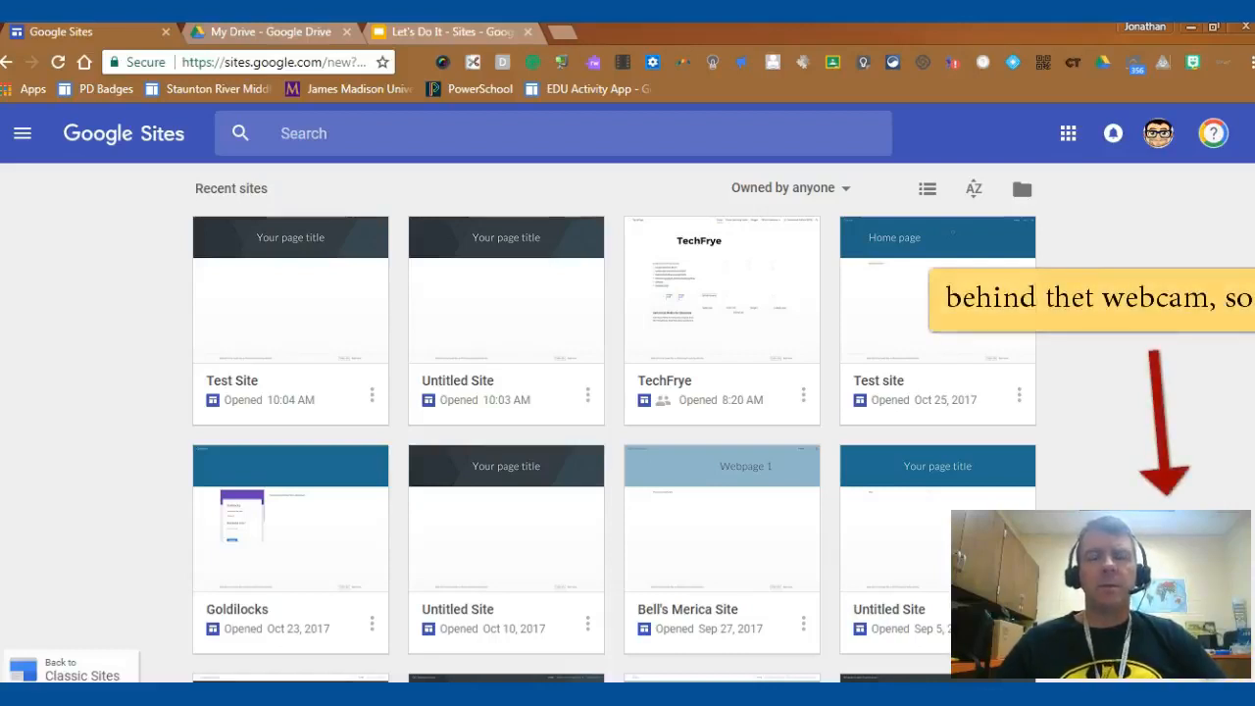
left_click(1208, 636)
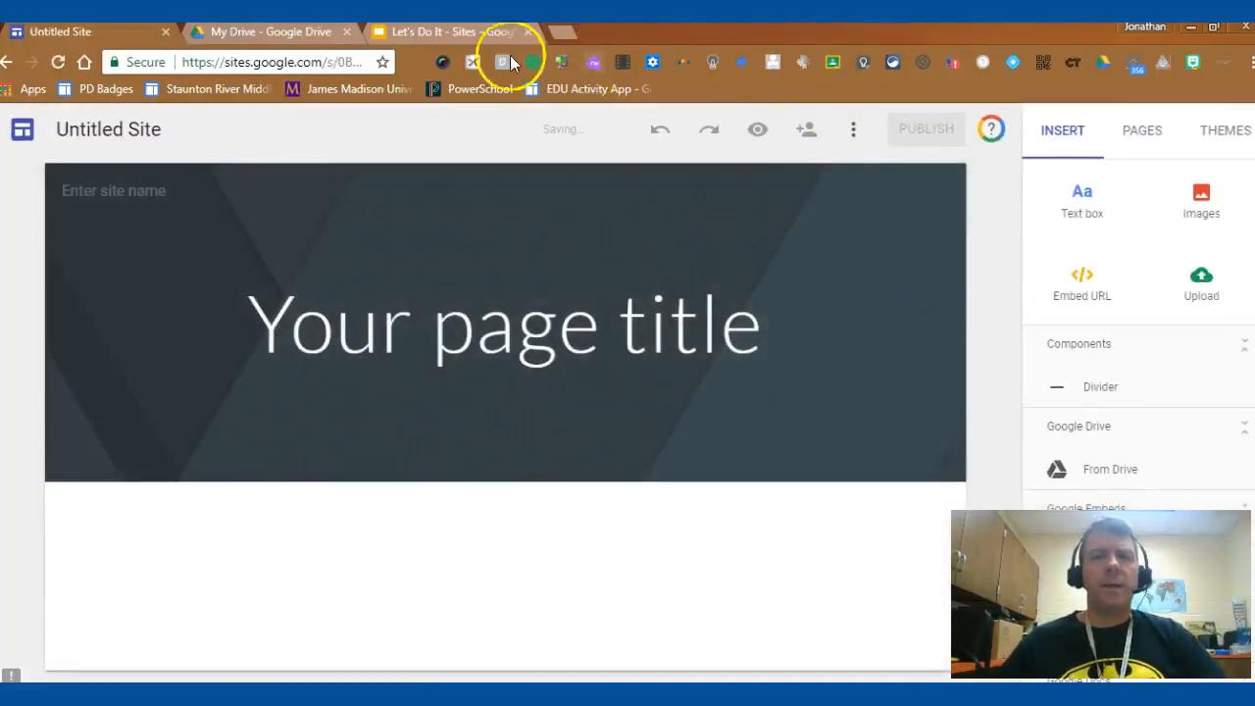
- Close the new site and create another Google Sites site from Google Drive
left_click(165, 31)
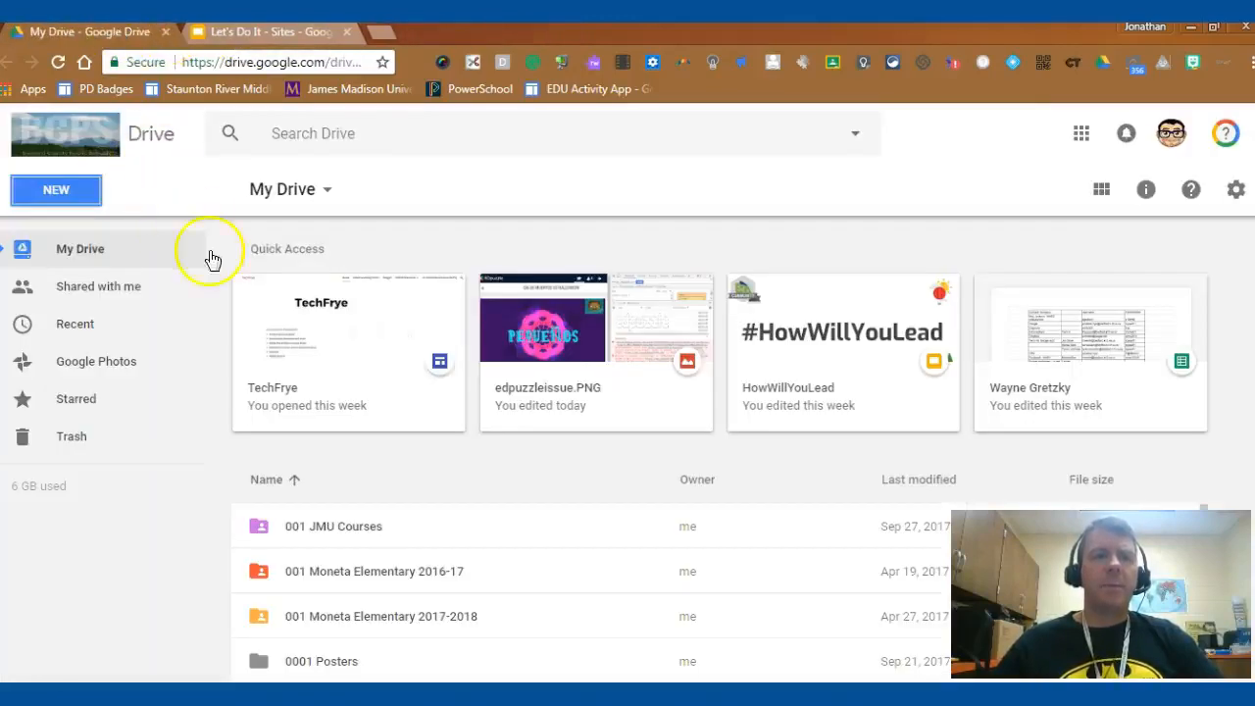
left_click(55, 190)
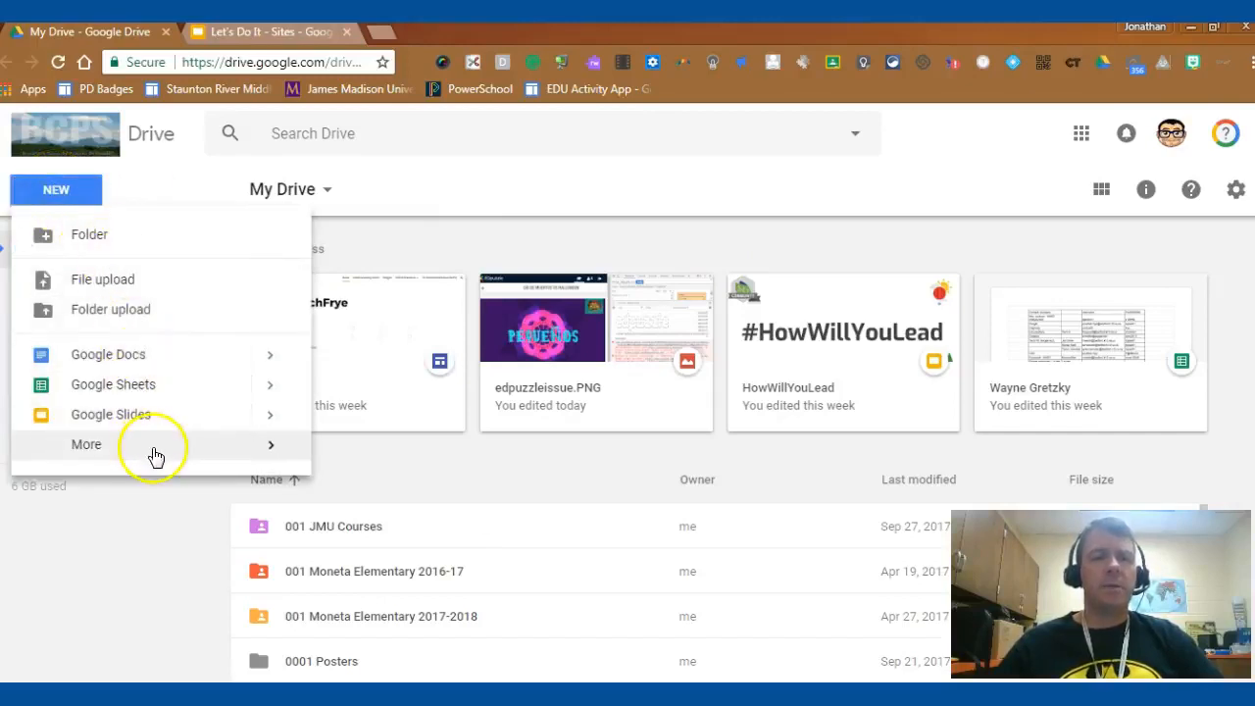
mouse_move(152, 453)
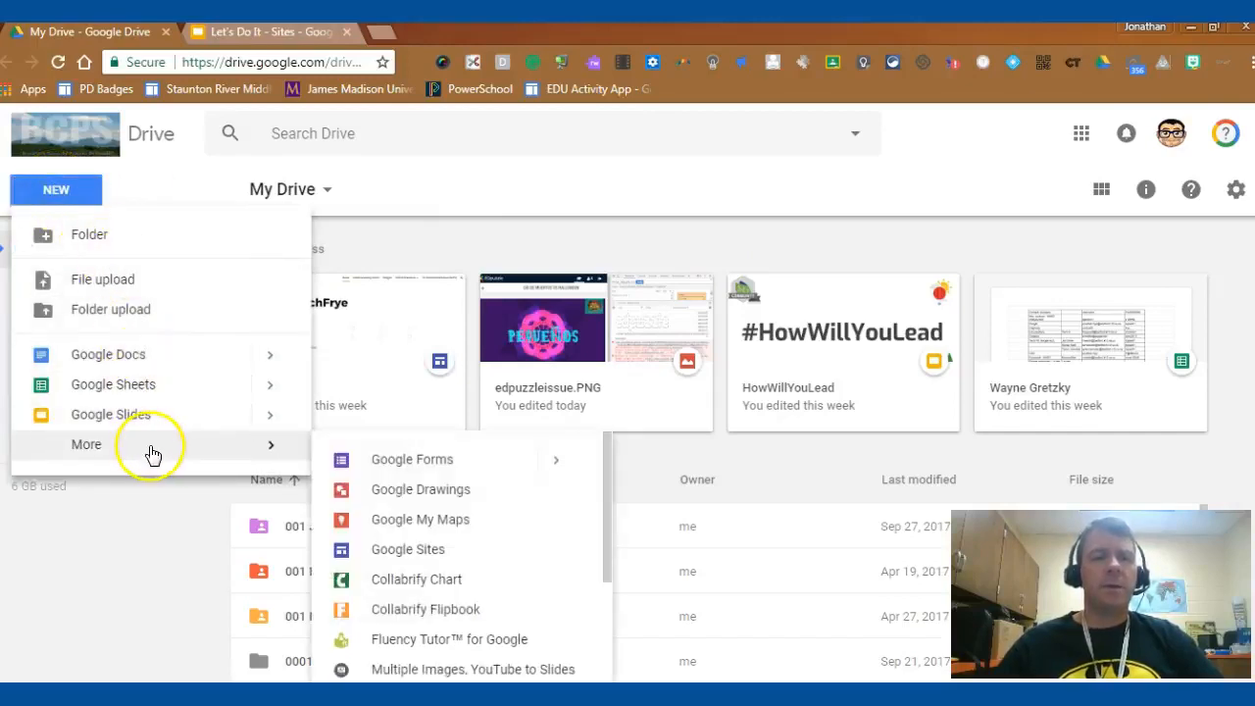
left_click(407, 555)
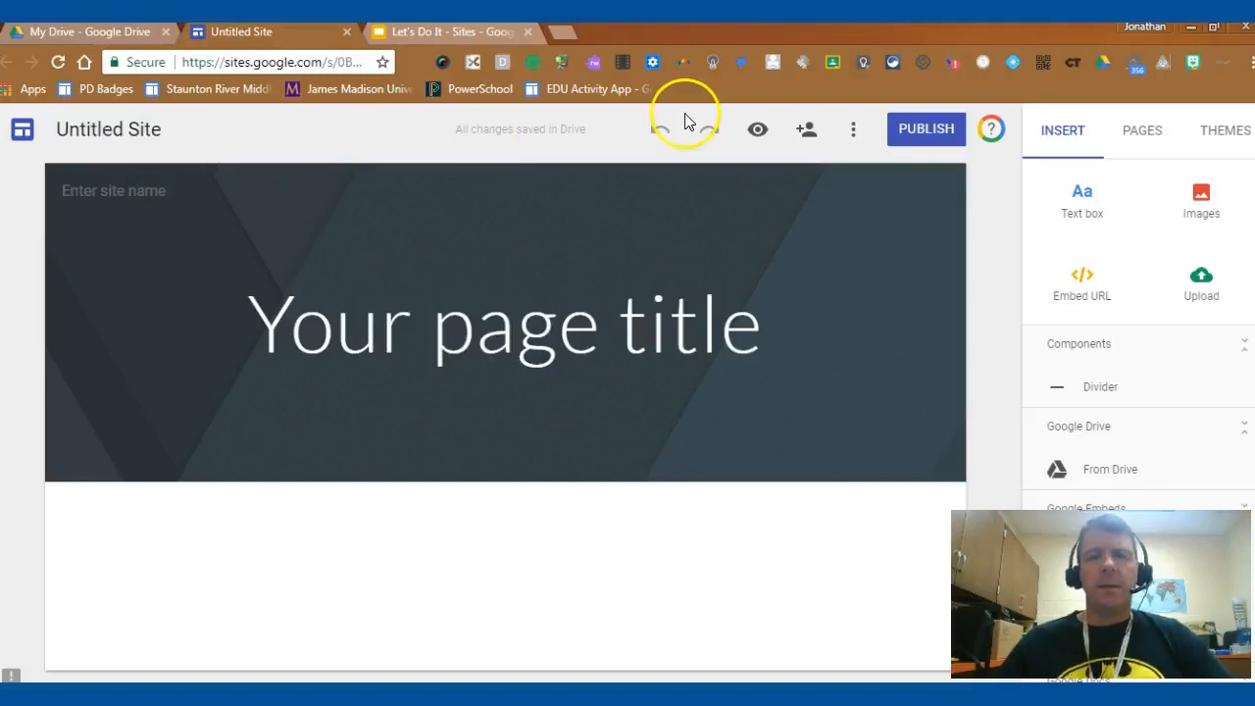
- Look through the site editor's additional options, insertable elements, page list and themes
left_click(850, 135)
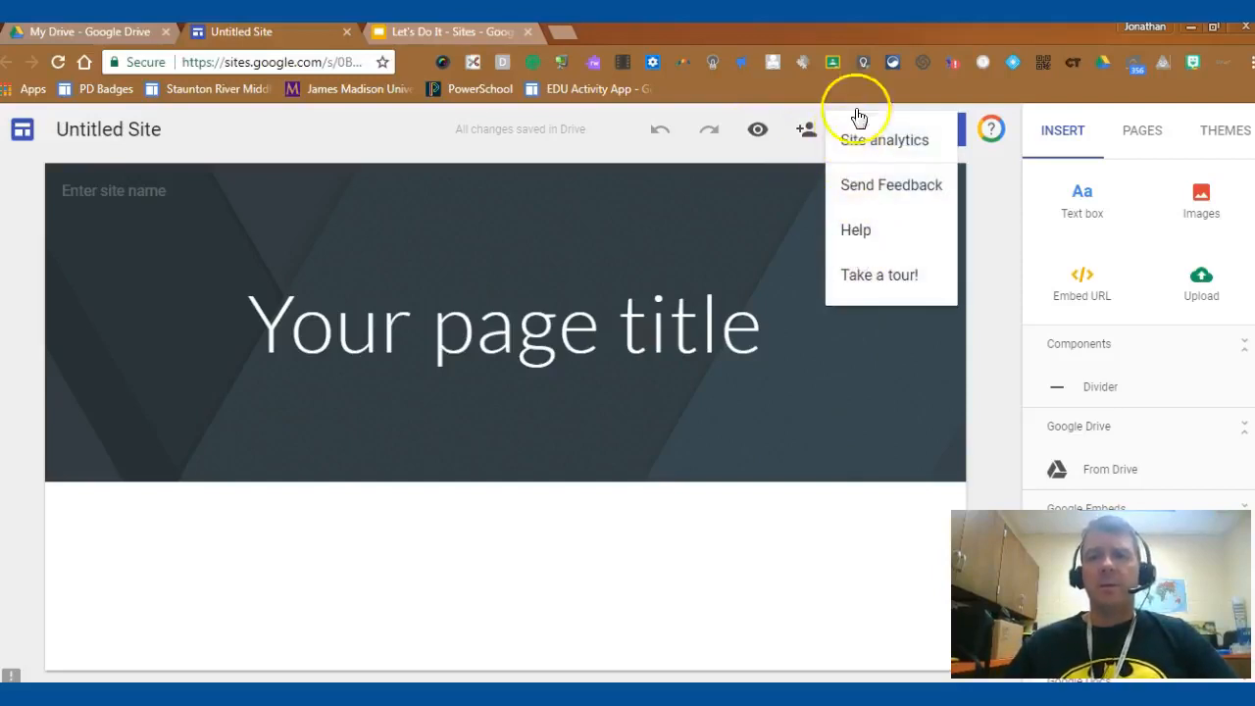
left_click(985, 305)
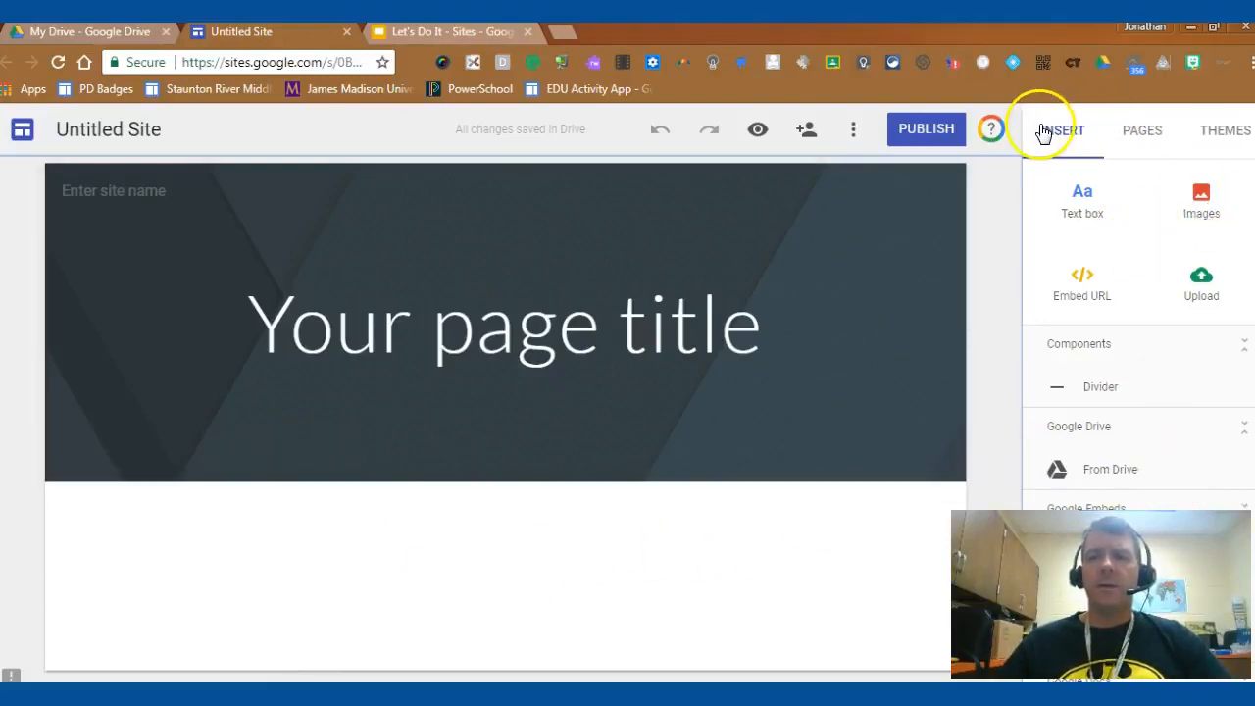
left_click(1147, 137)
left_click(1224, 134)
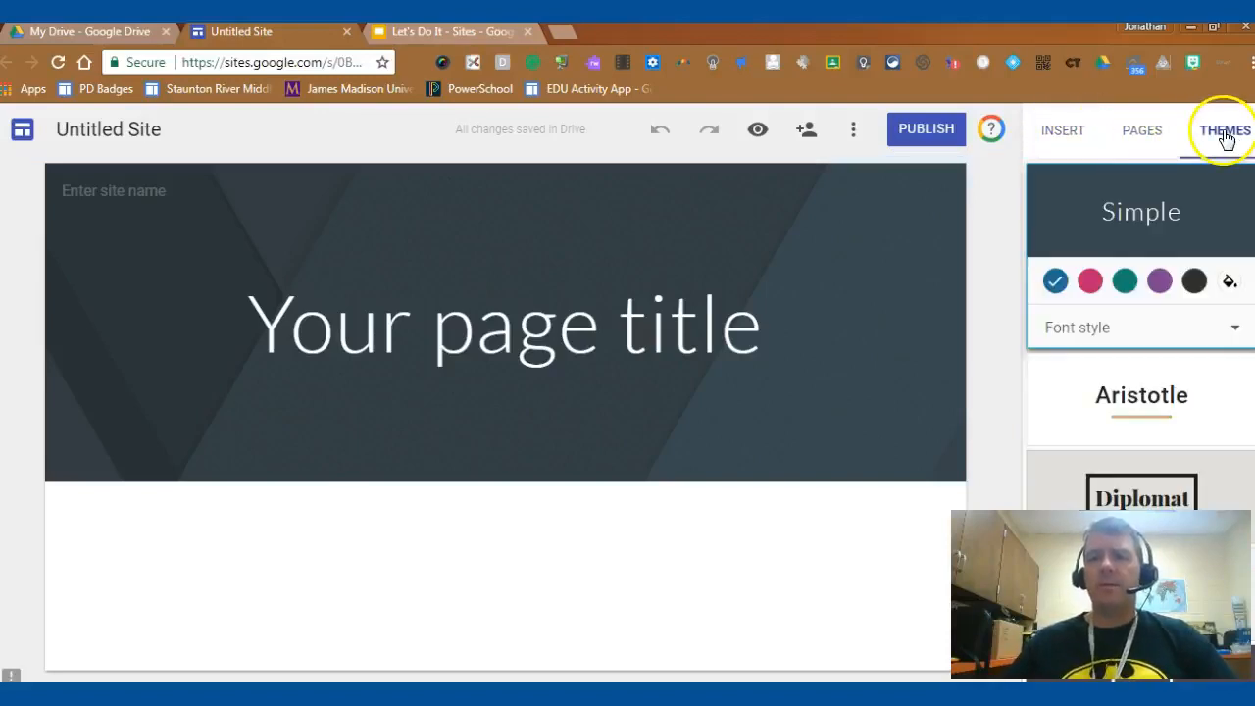
left_click(1054, 137)
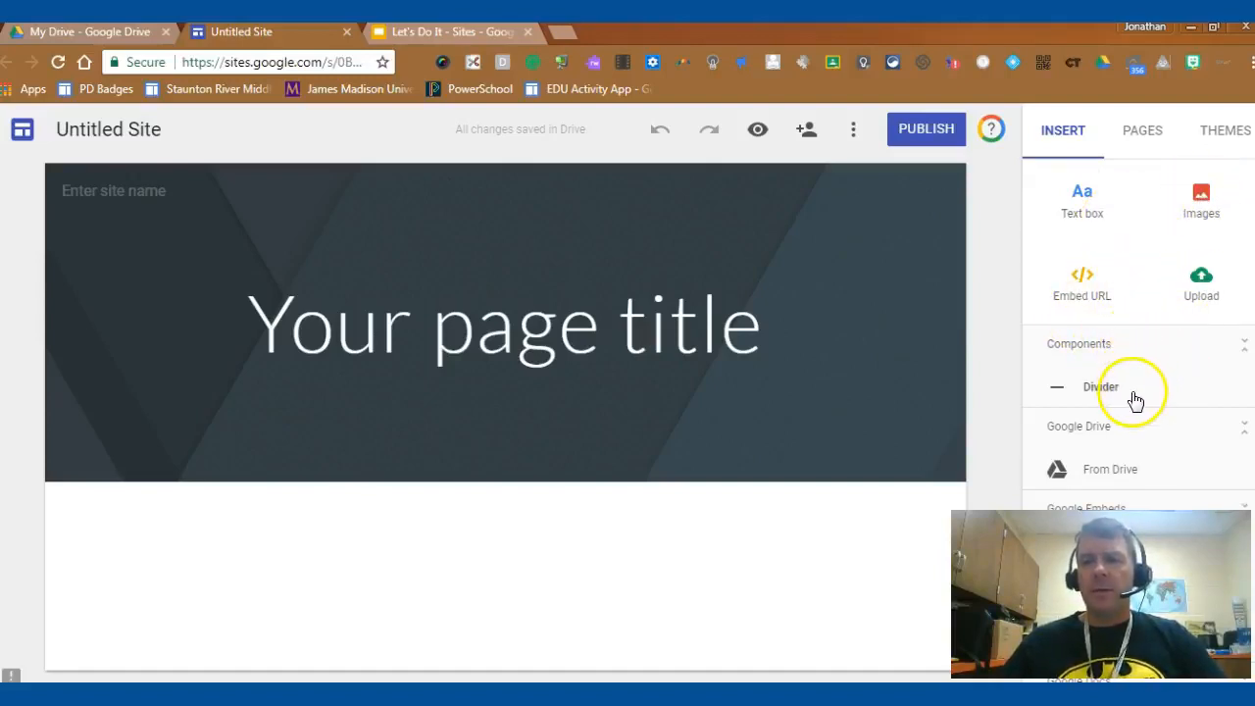
scroll(1138, 324, "down", 3)
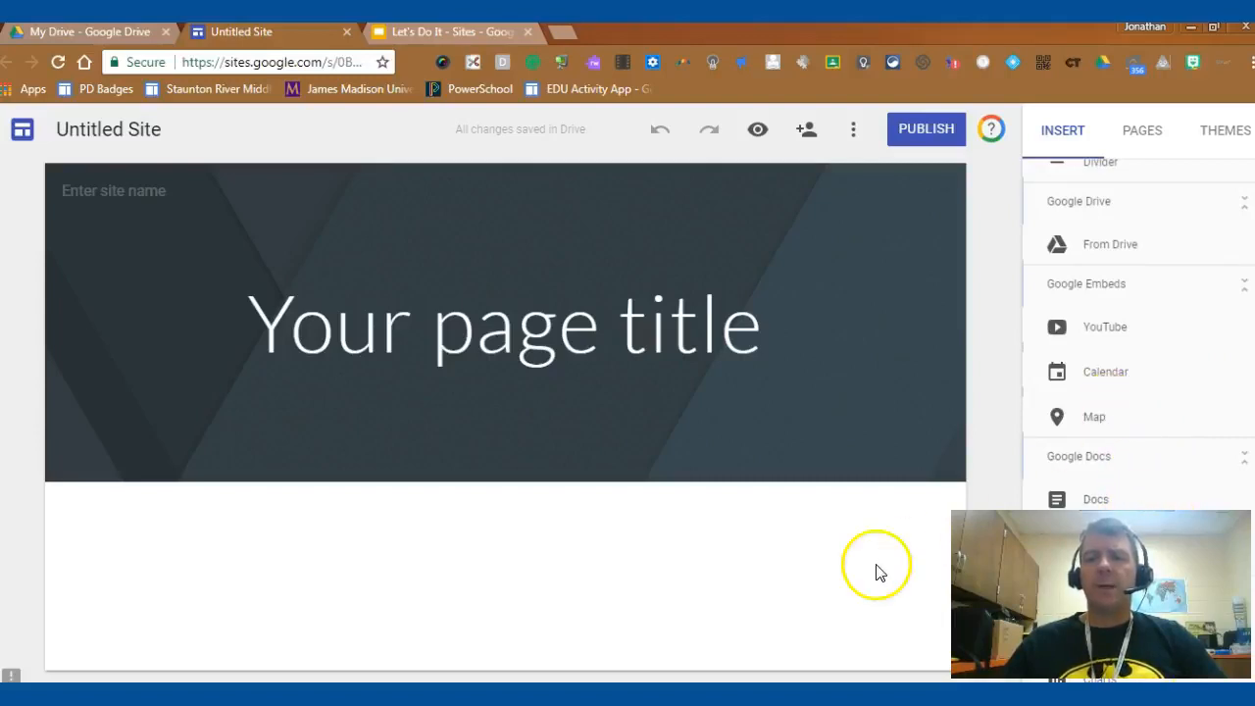
scroll(1121, 432, "up", 3)
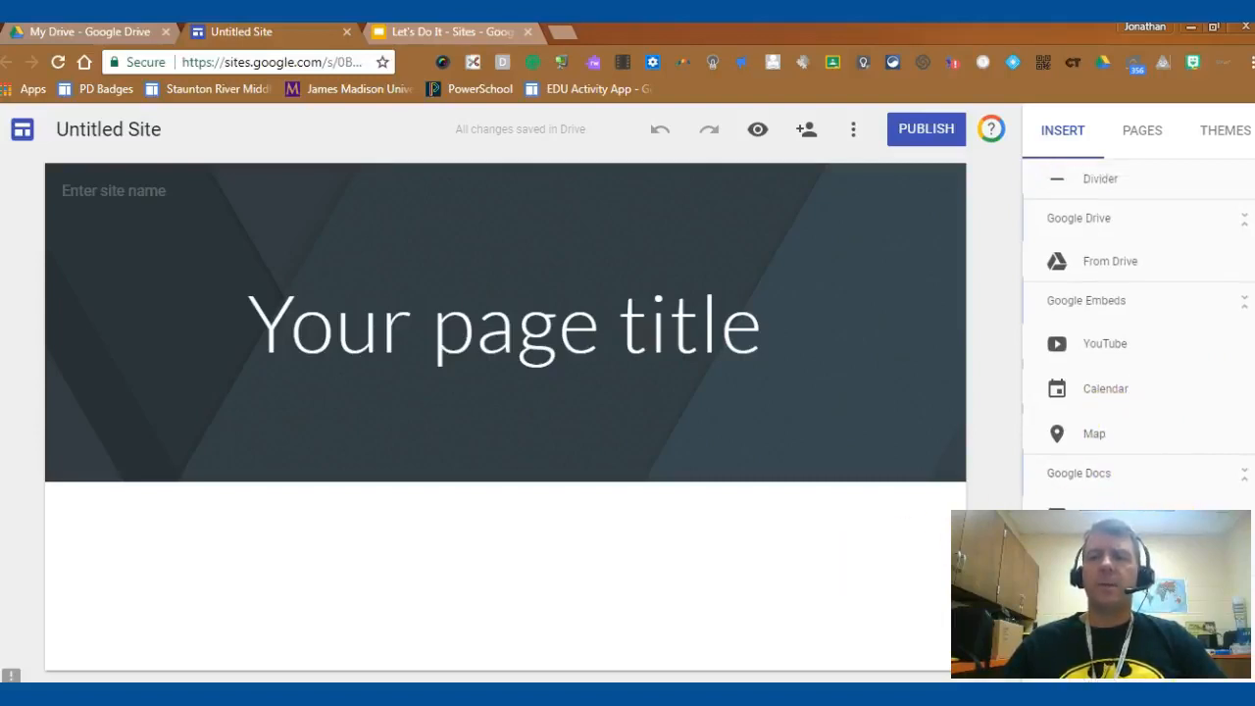
left_click(1139, 131)
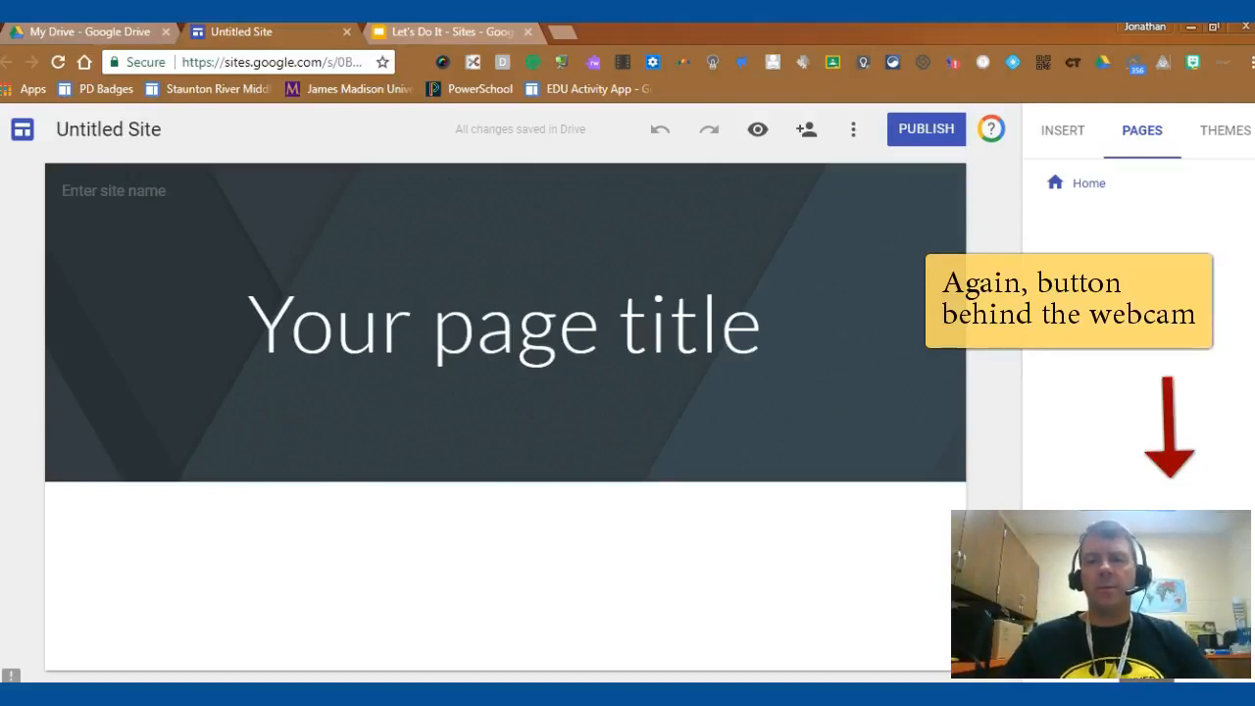
- Try the Aristotle, Diplomat and Vision themes and the world-map theme with an underlined uppercase title on the site
left_click(1212, 137)
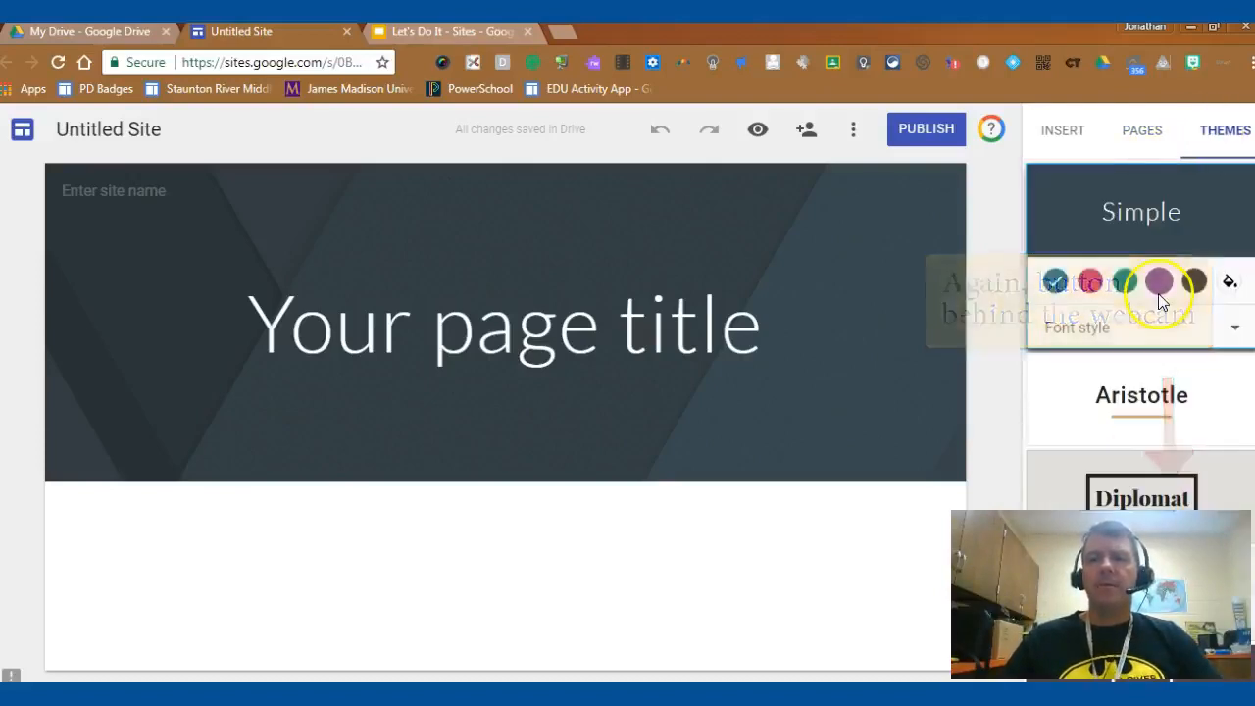
left_click(1055, 427)
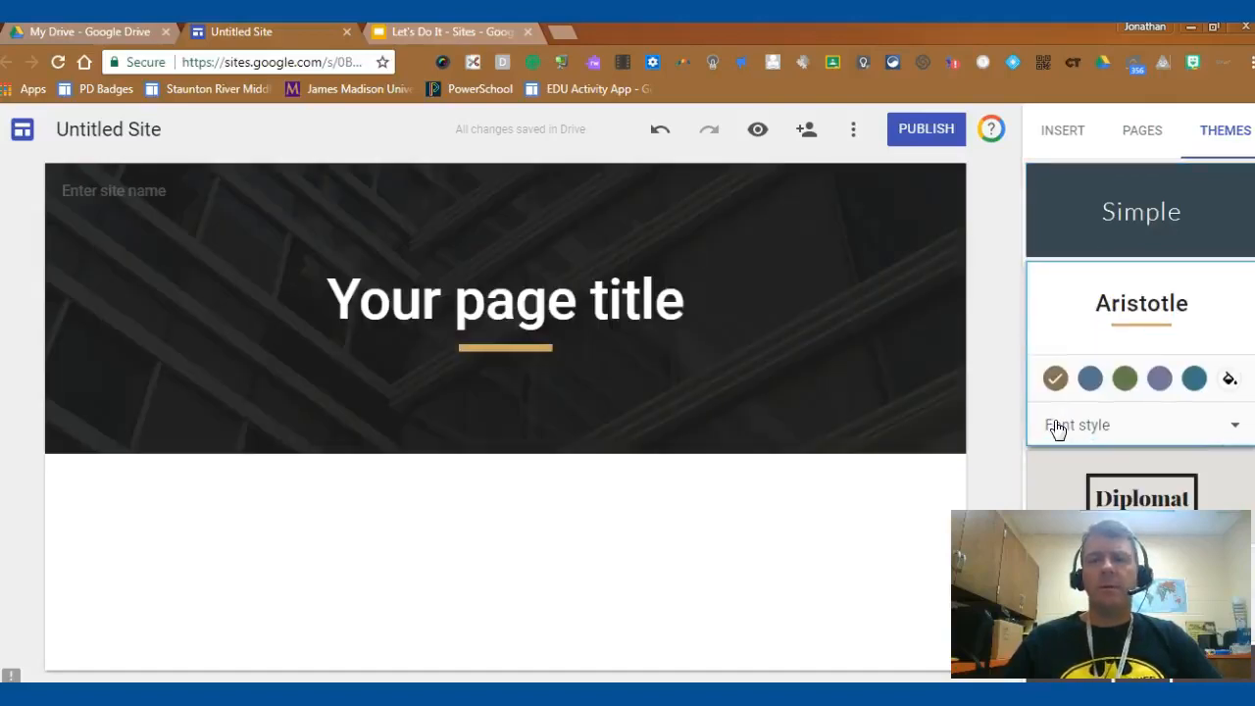
left_click(1055, 508)
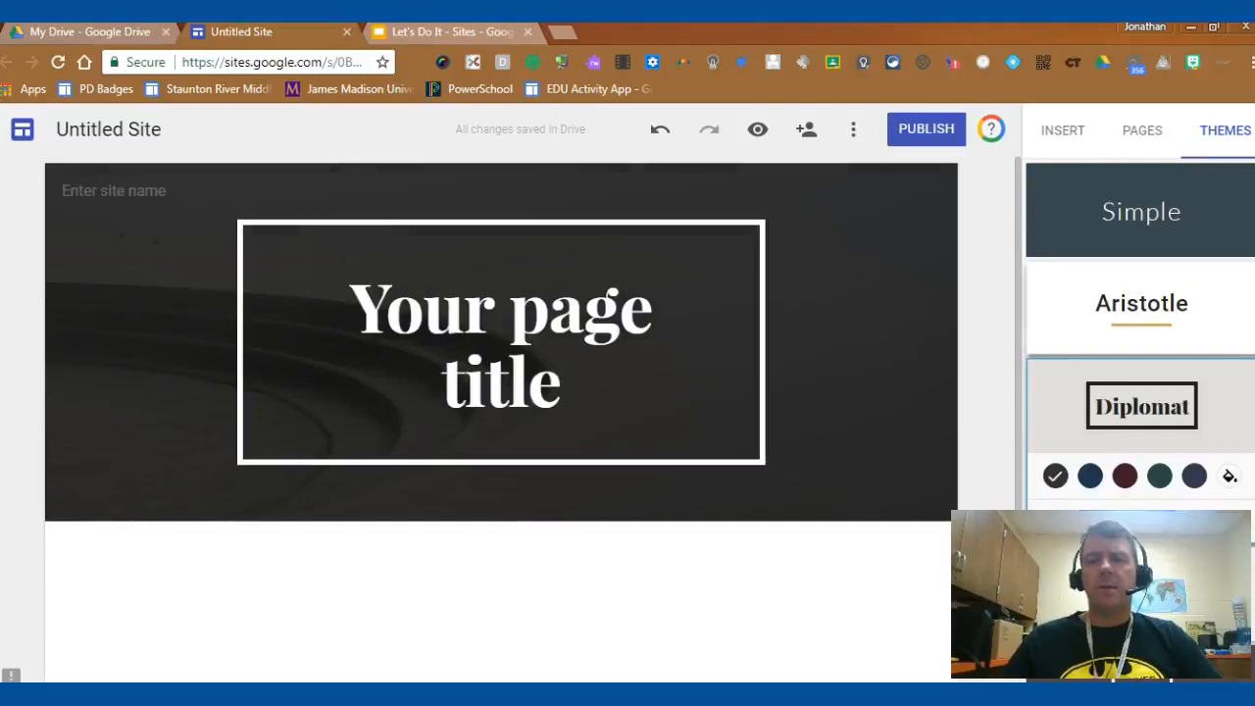
left_click(1057, 594)
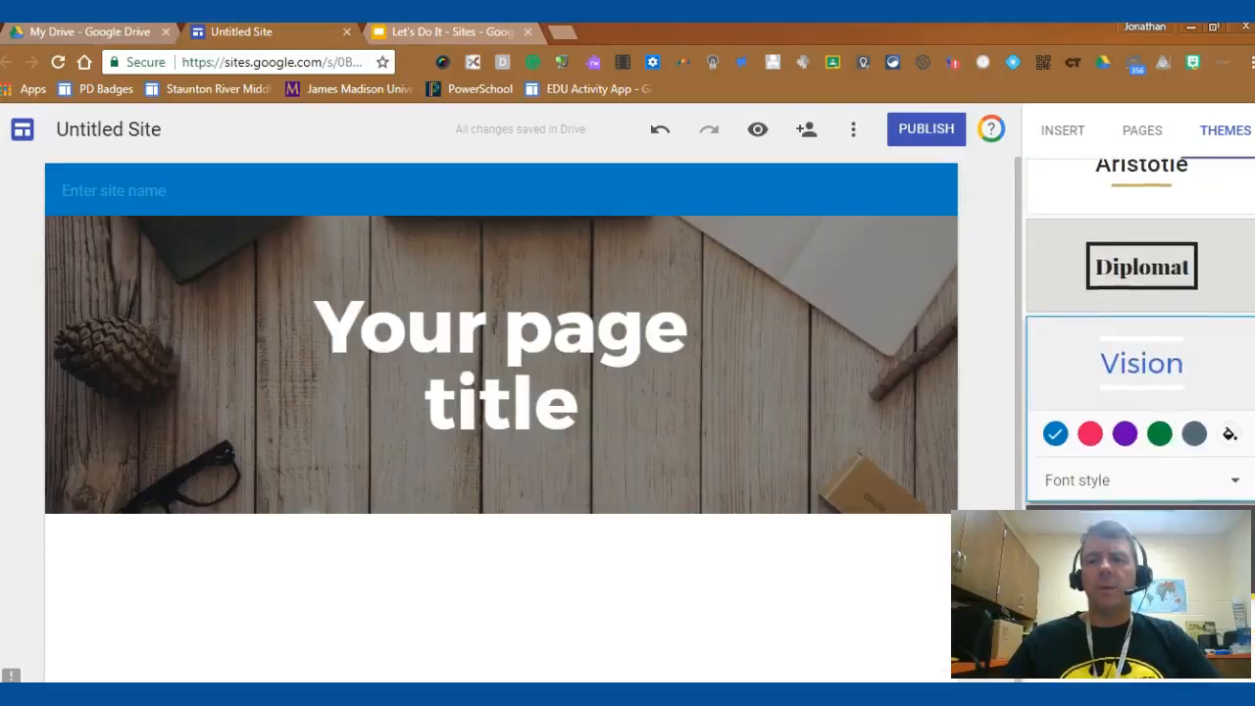
left_click(1065, 643)
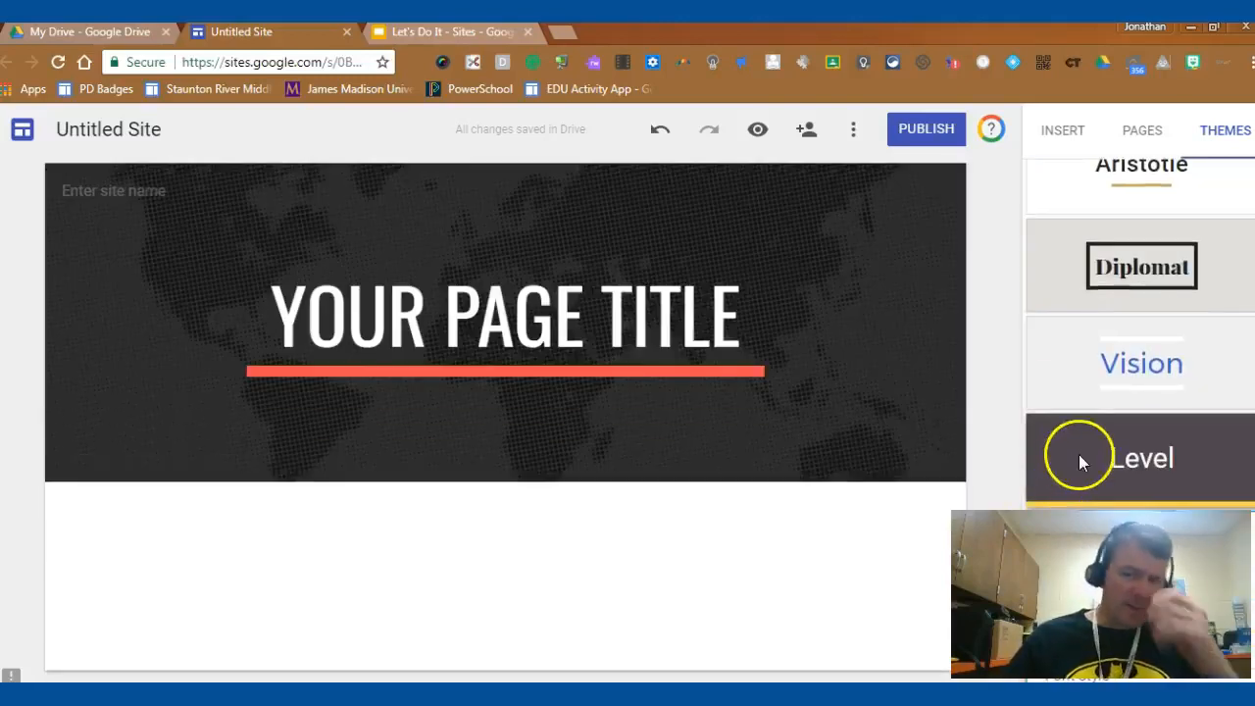
- Try the Vision theme in purple, grey and a custom dark red colour
left_click(1081, 373)
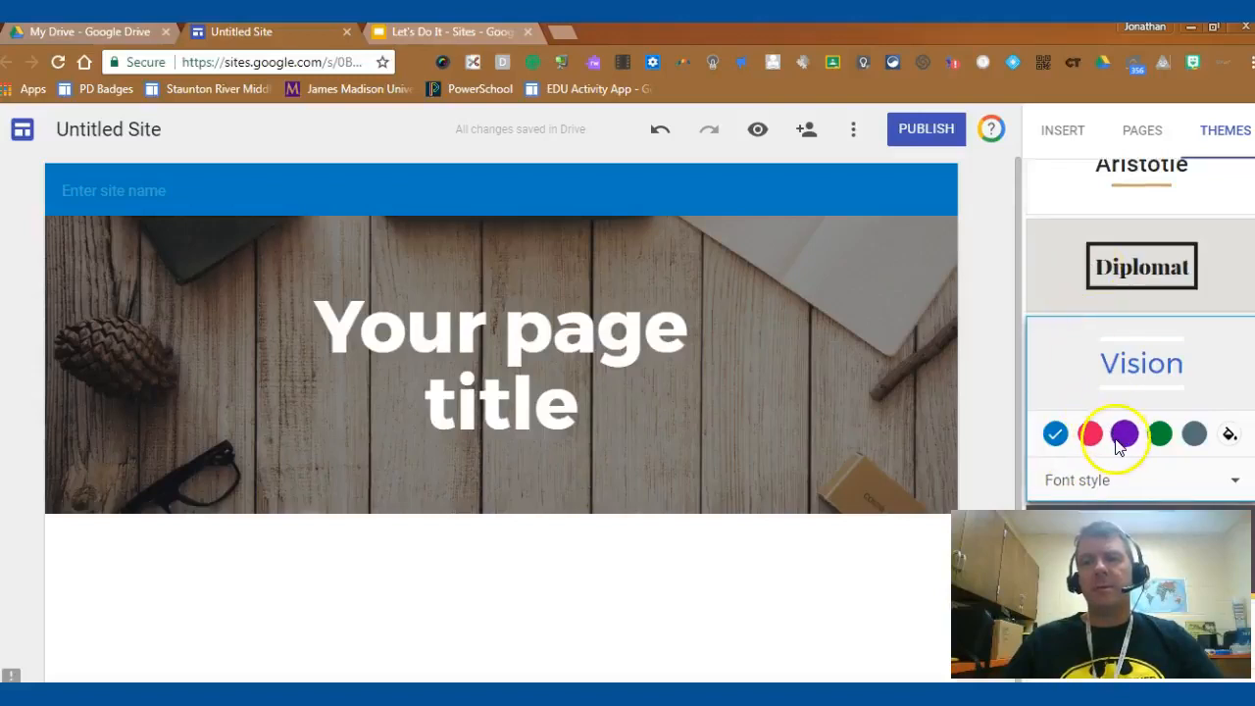
left_click(1124, 434)
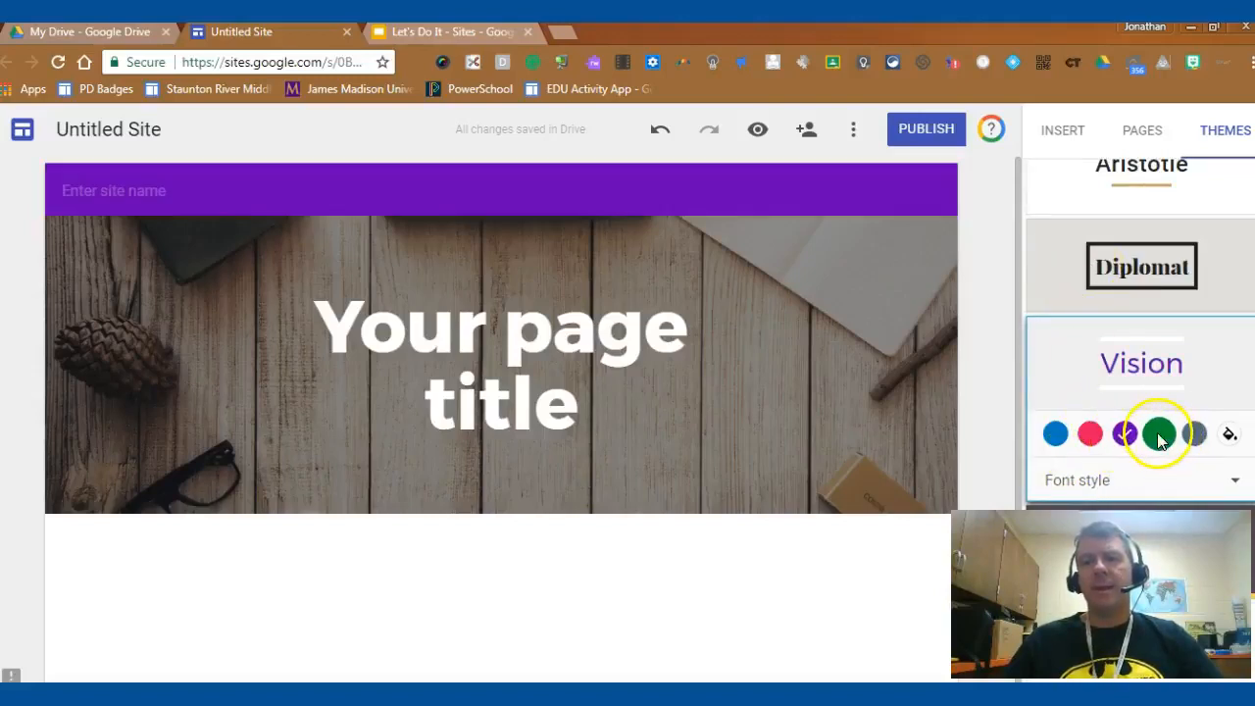
left_click(1190, 436)
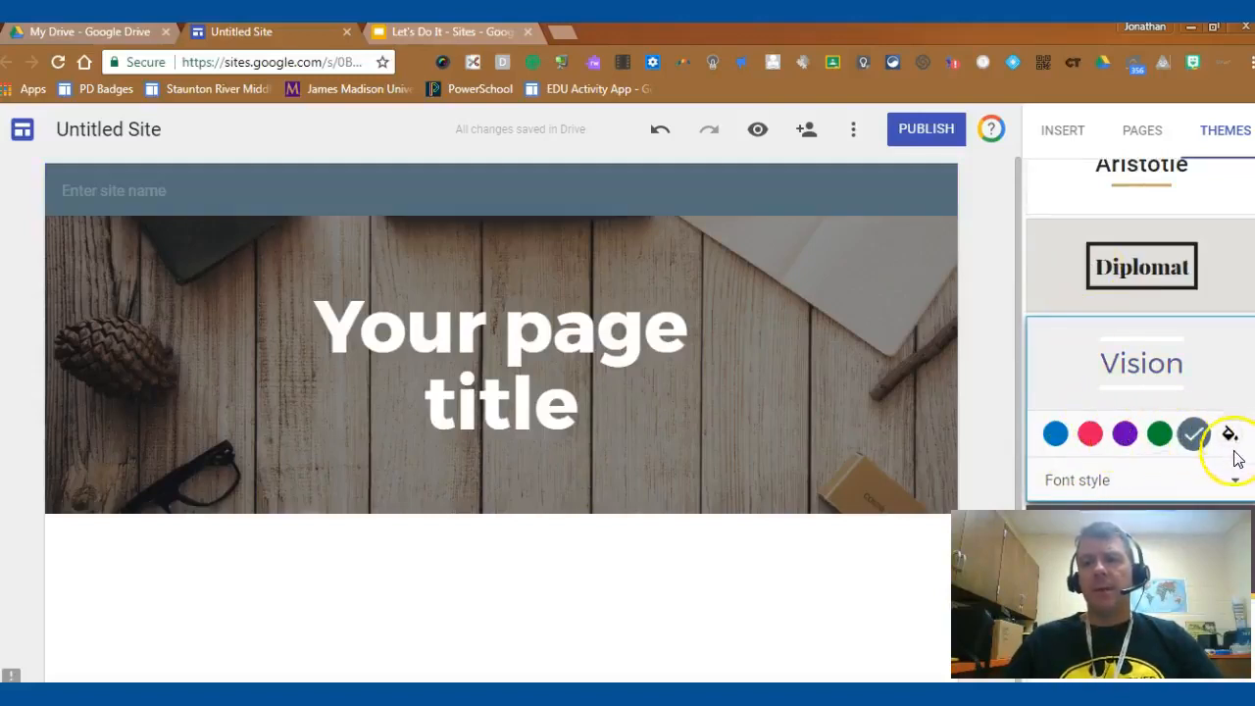
left_click(1234, 439)
left_click(1119, 513)
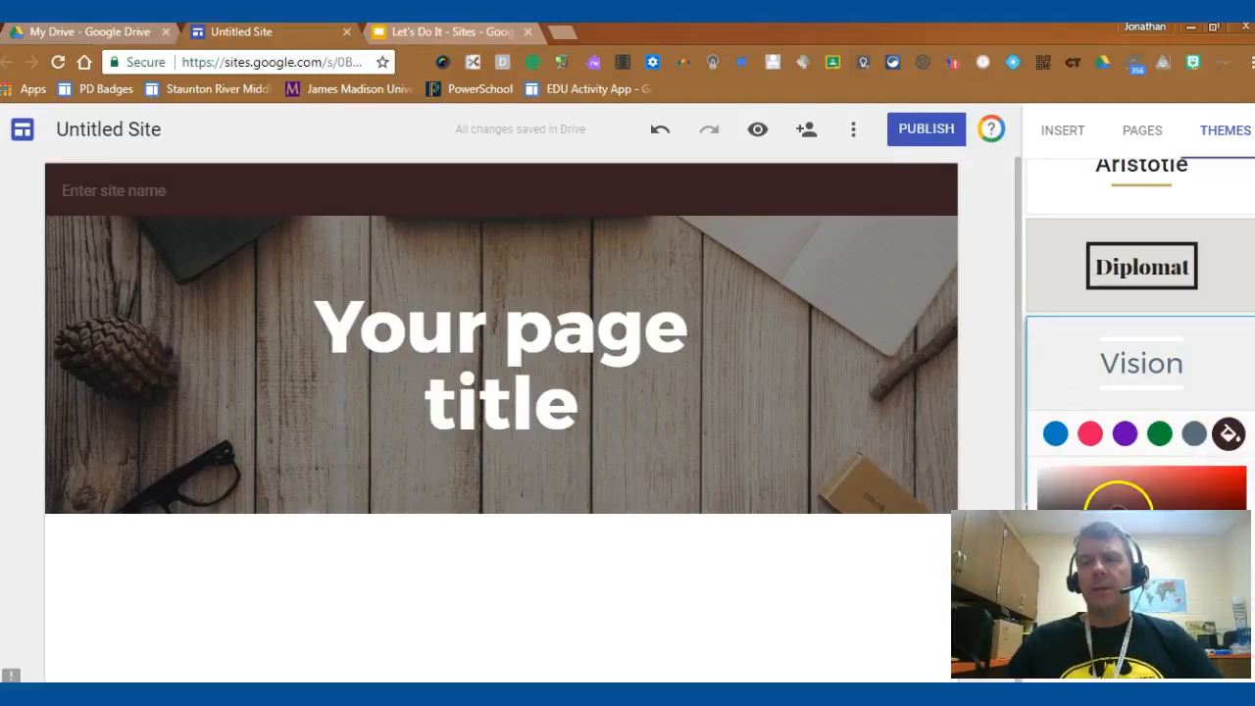
left_click(1169, 498)
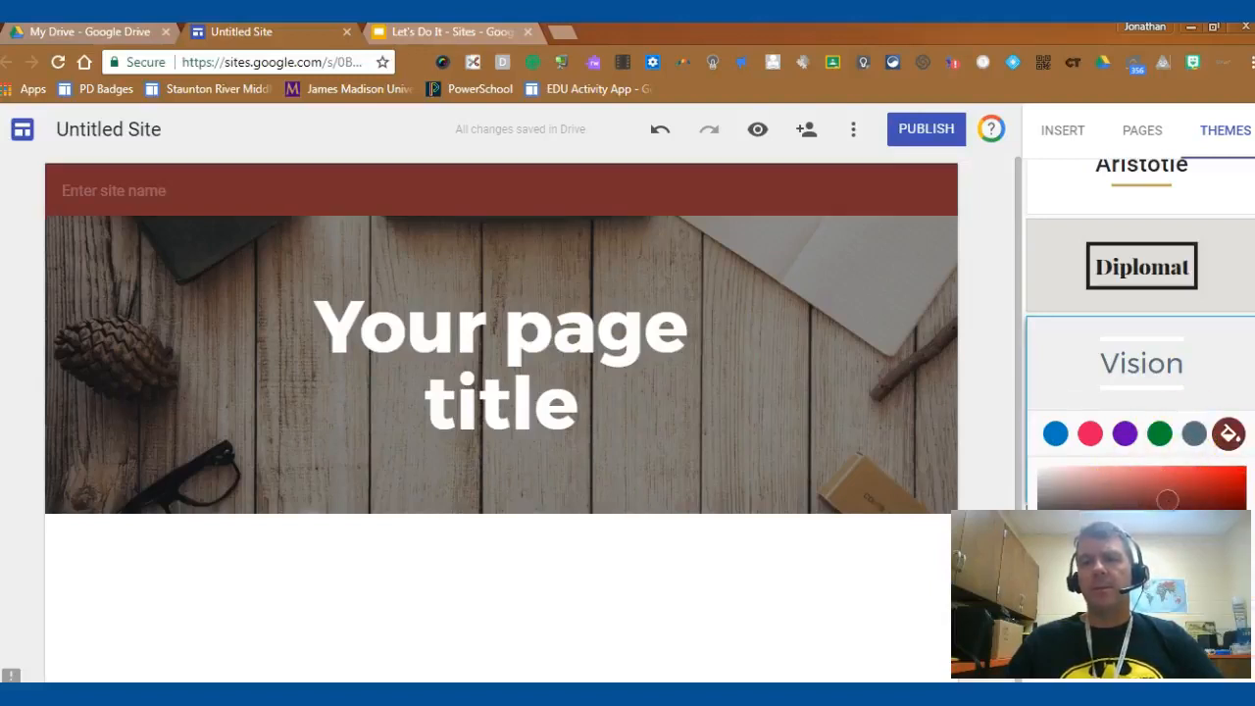
- Try the Aristotle theme with the bold italic serif font style
scroll(1138, 343, "up", 3)
left_click(1112, 280)
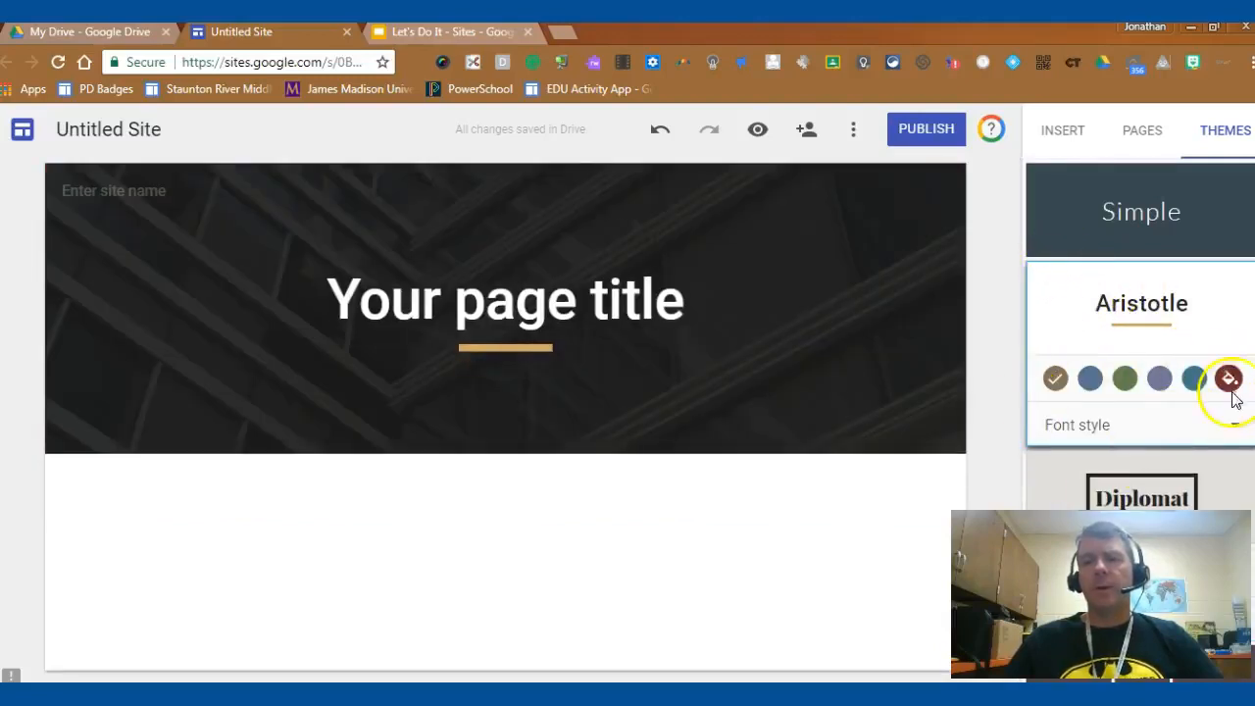
left_click(1235, 429)
left_click(1068, 481)
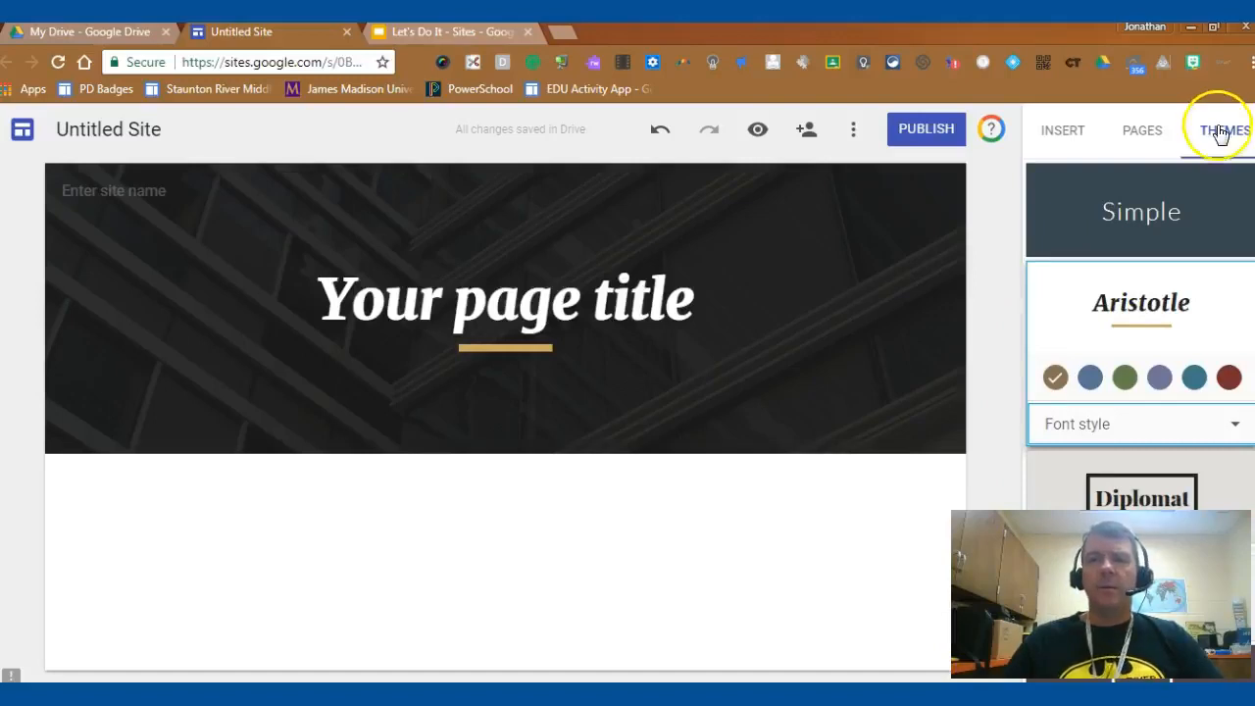
- Apply the Simple theme to the site
left_click(1055, 135)
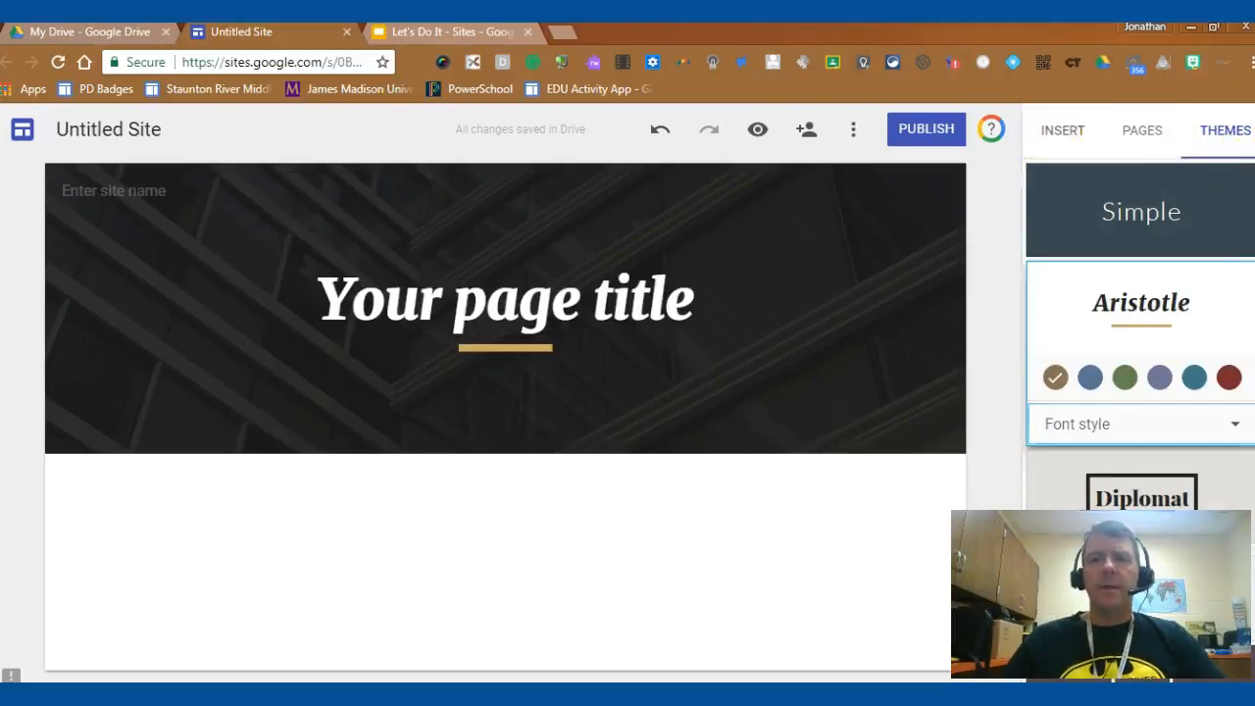
left_click(1146, 208)
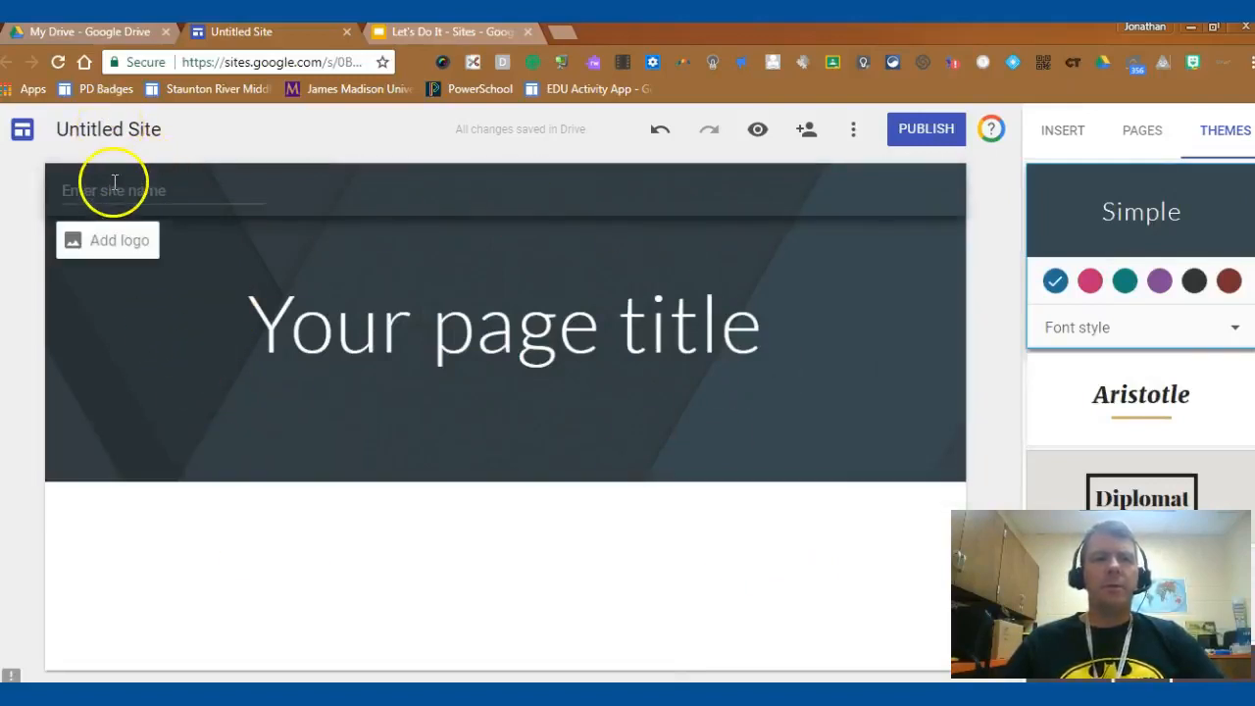
- Rename the untitled site document as "Test Site"
left_click(103, 128)
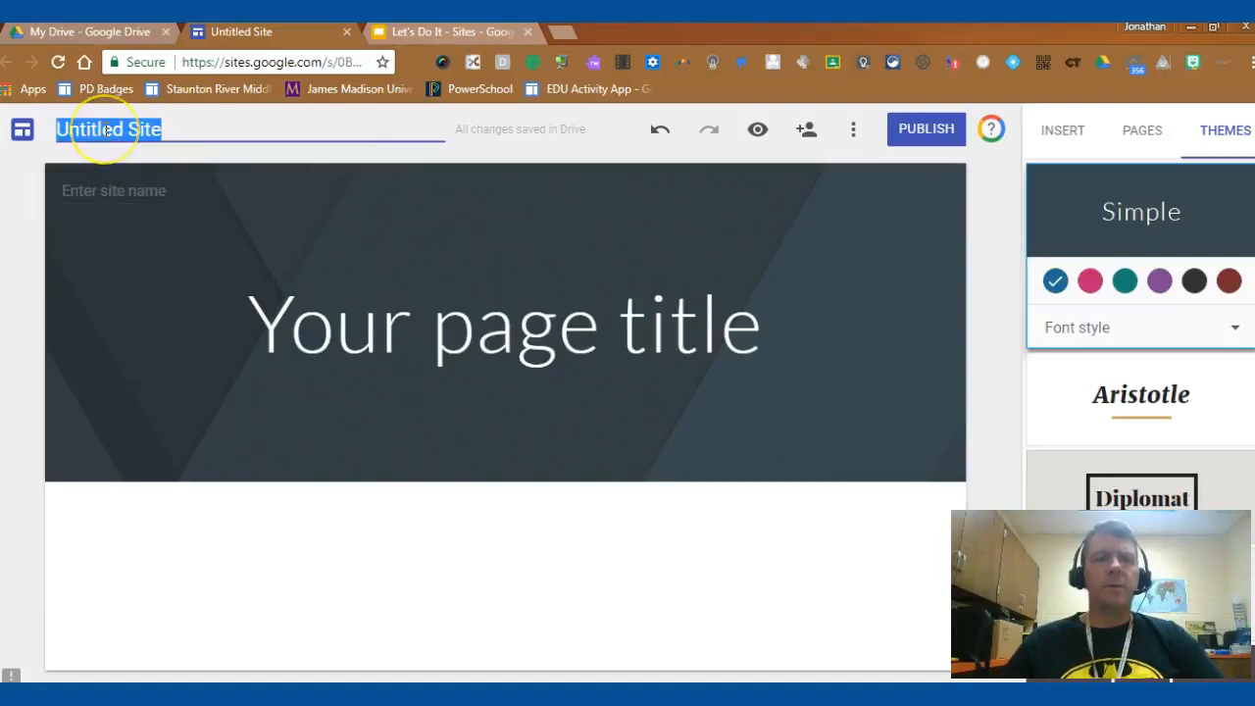
type("Te")
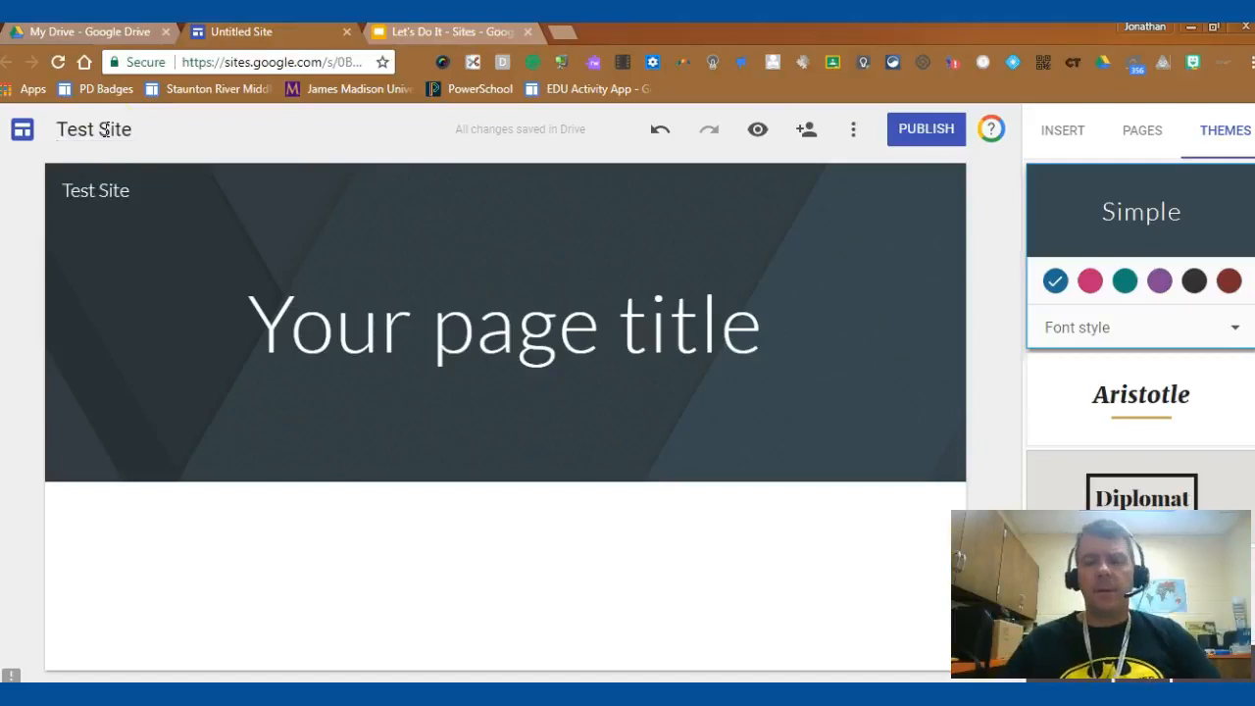
type("st Site")
key("Return")
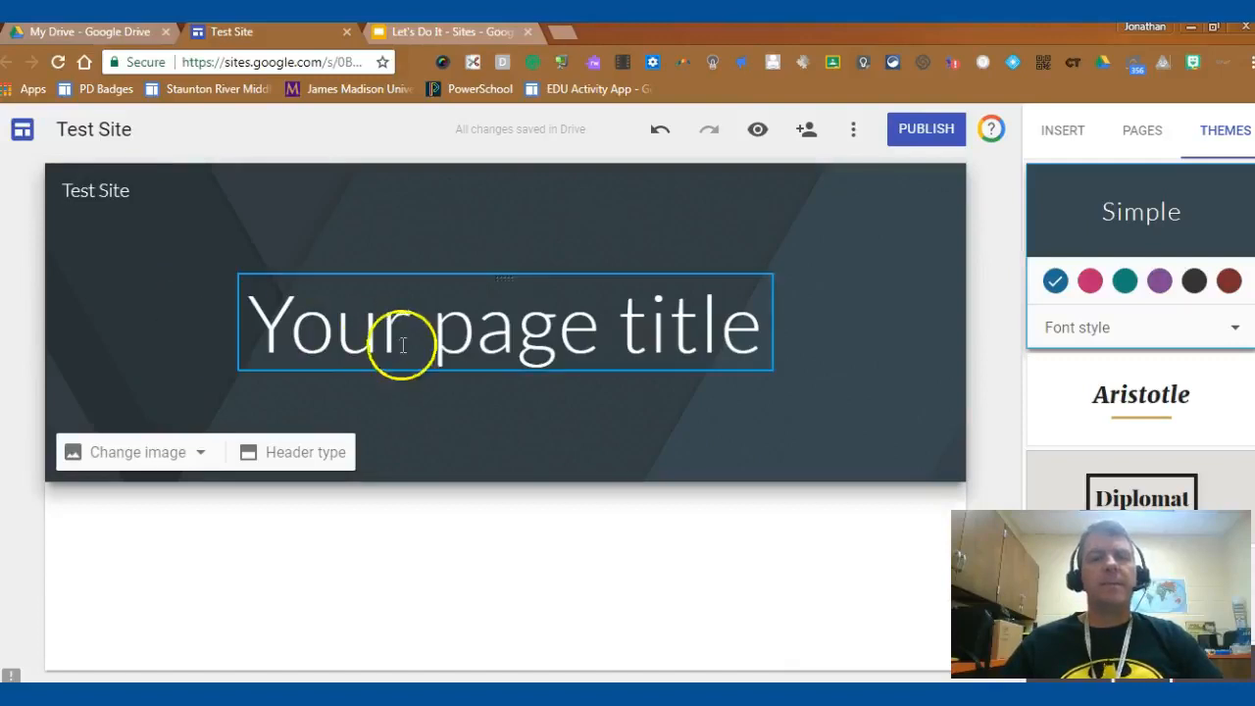
- Replace the page title placeholder in the header with "Home Page"
left_click(448, 330)
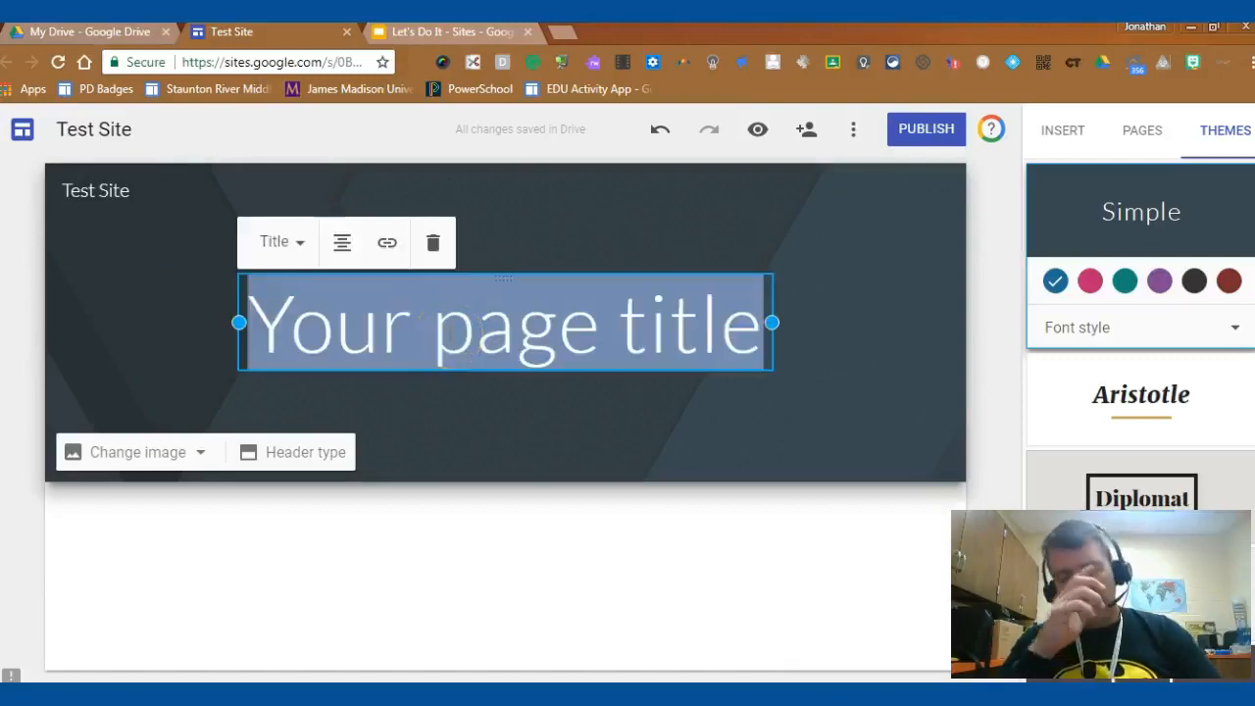
type("Home Page")
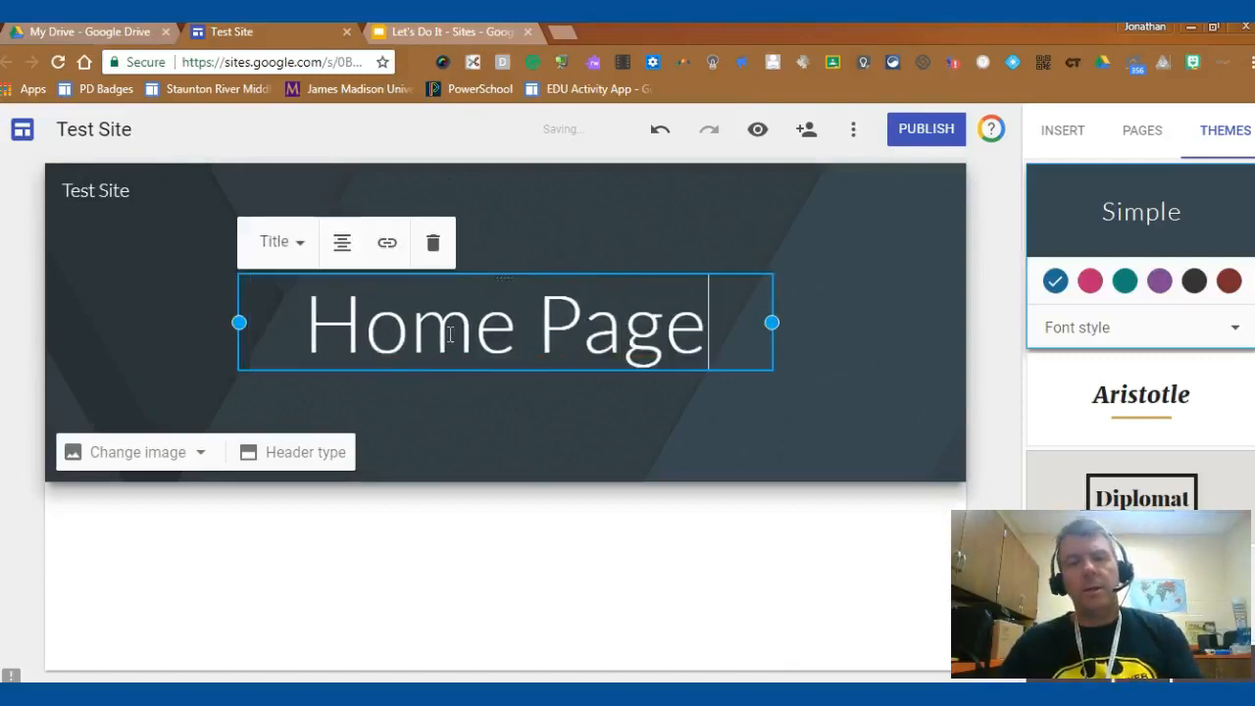
left_click(560, 412)
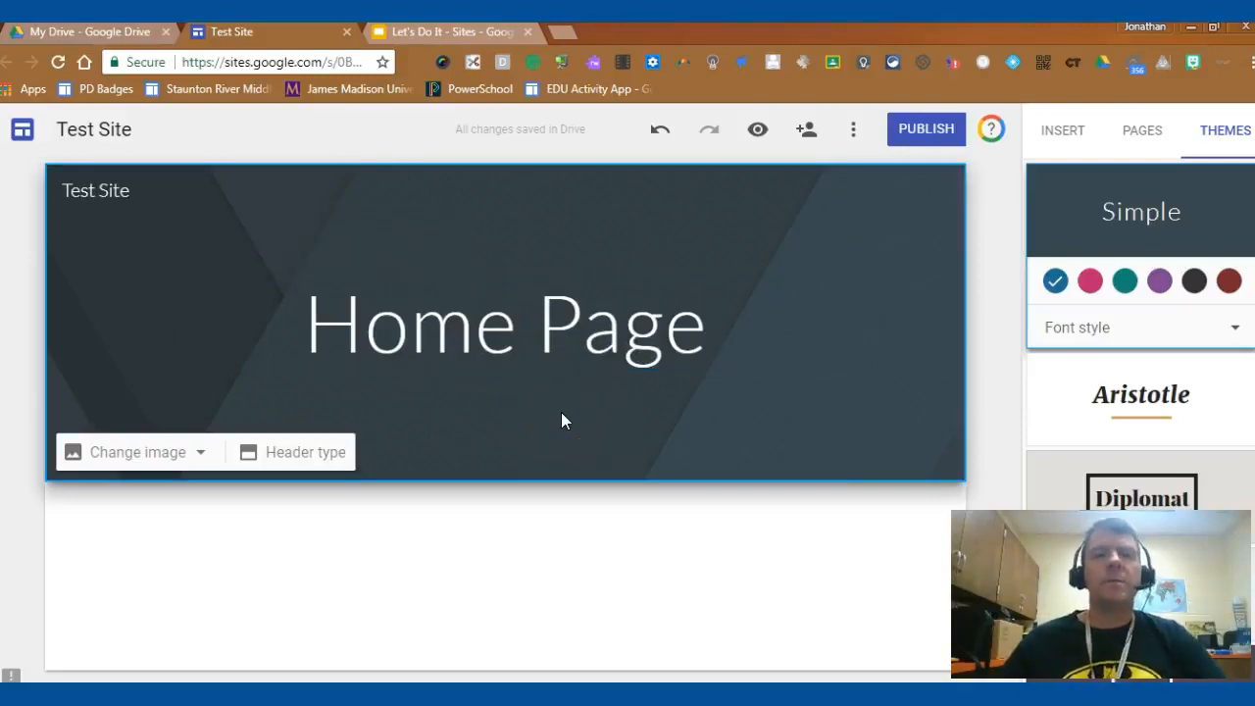
- Try the Large banner and Title only header types, ending on the Banner type
left_click(290, 453)
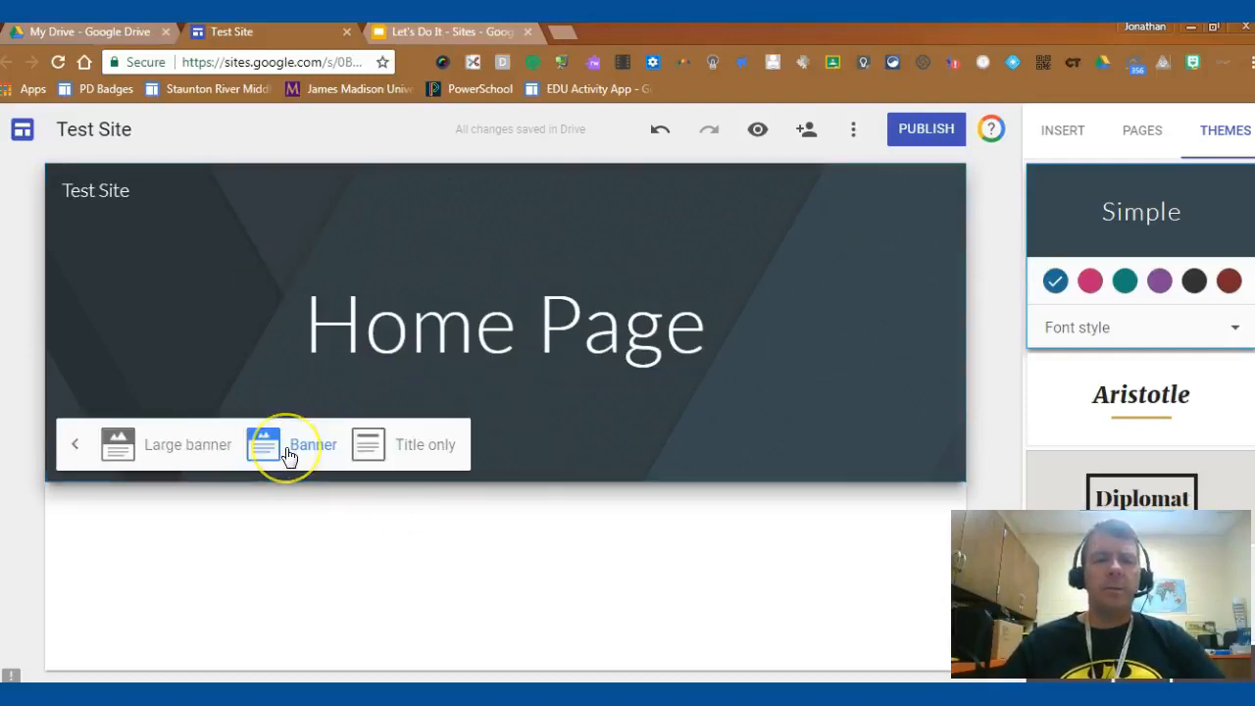
left_click(152, 450)
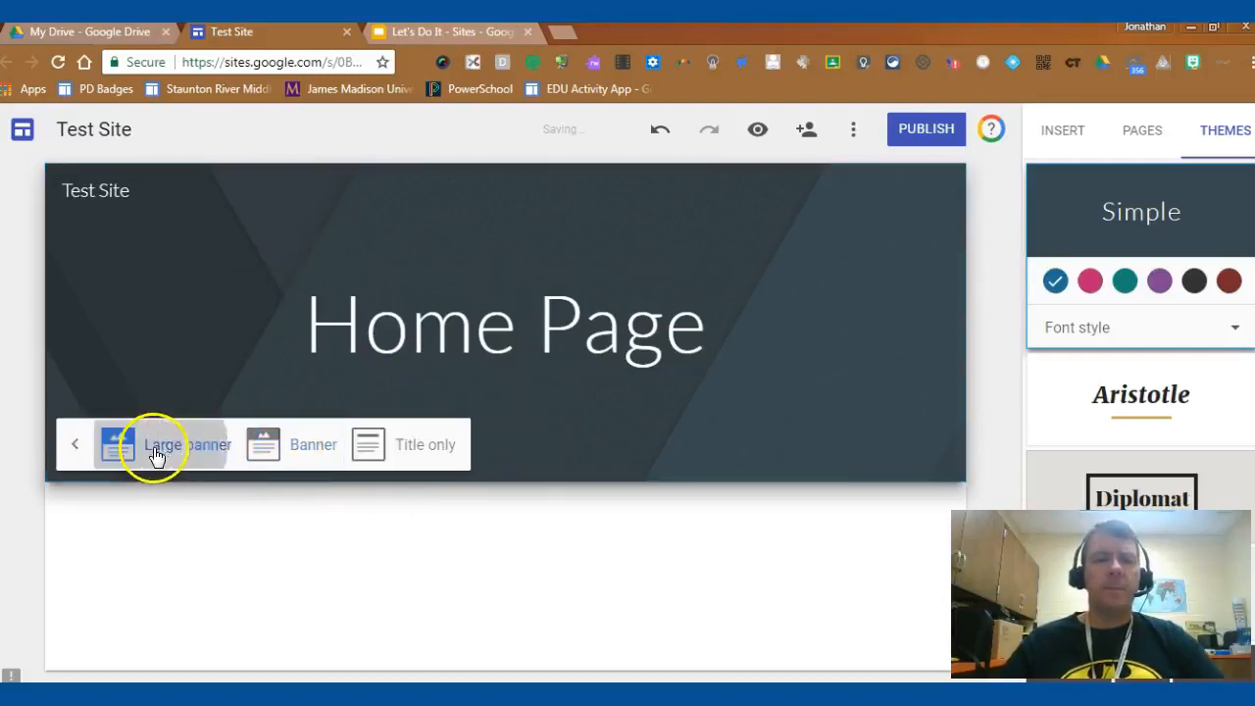
left_click(289, 625)
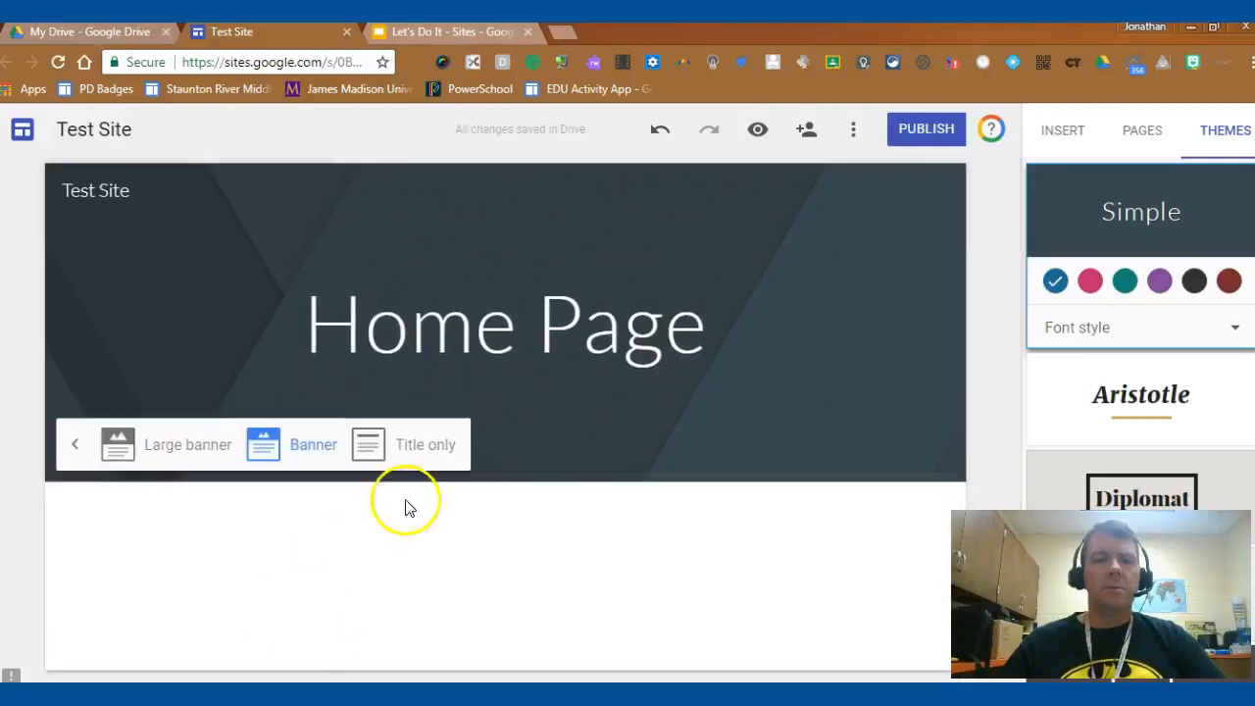
left_click(420, 443)
left_click(294, 297)
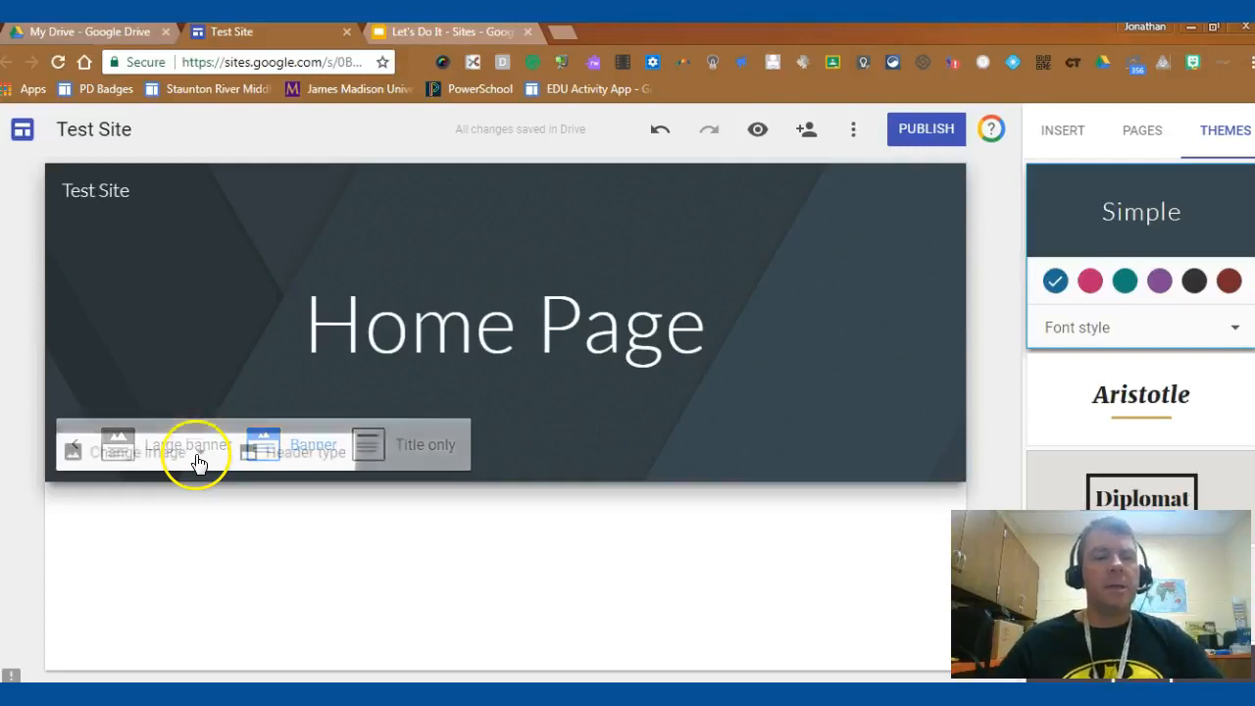
- Examine the Gallery, By URL and Search sources for selecting a new header image
left_click(189, 457)
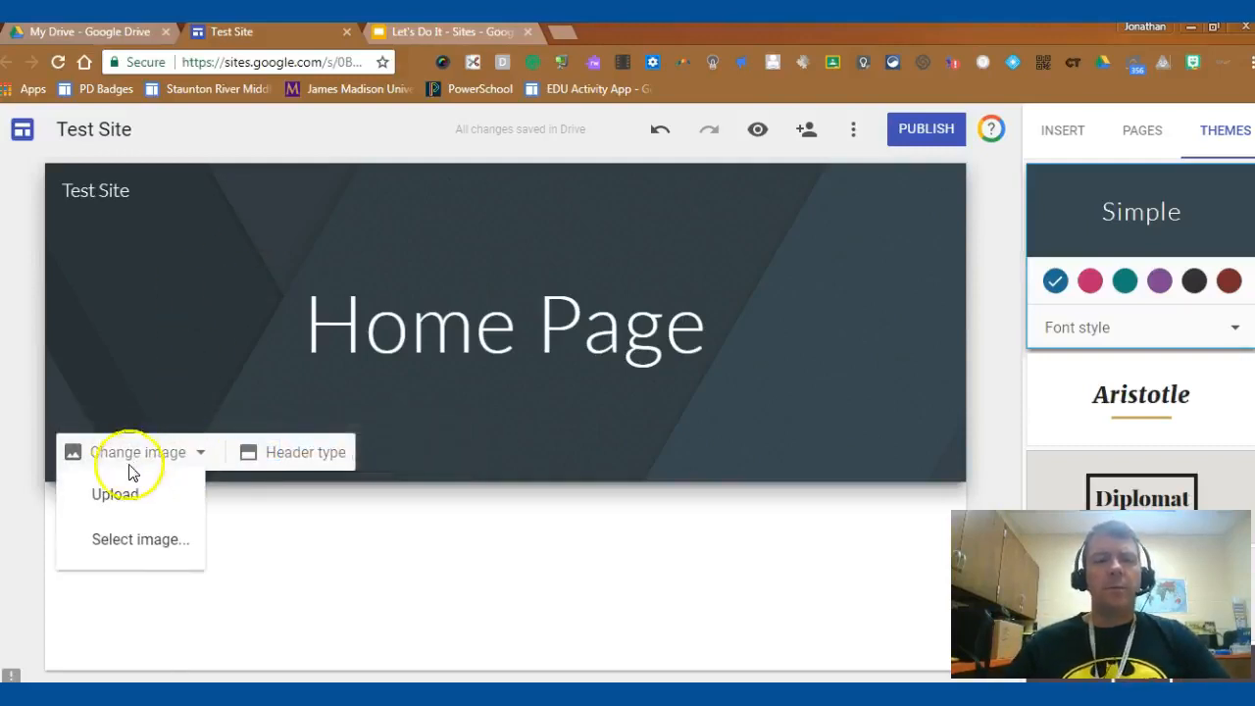
left_click(132, 540)
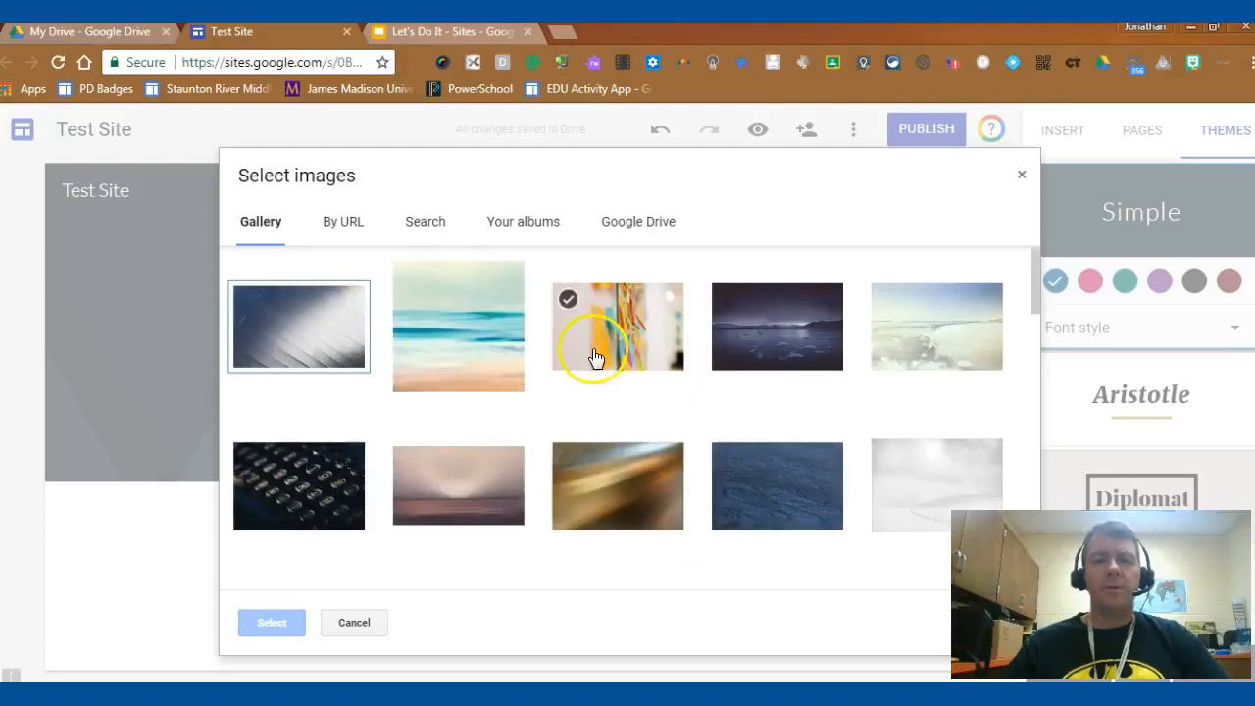
left_click(608, 475)
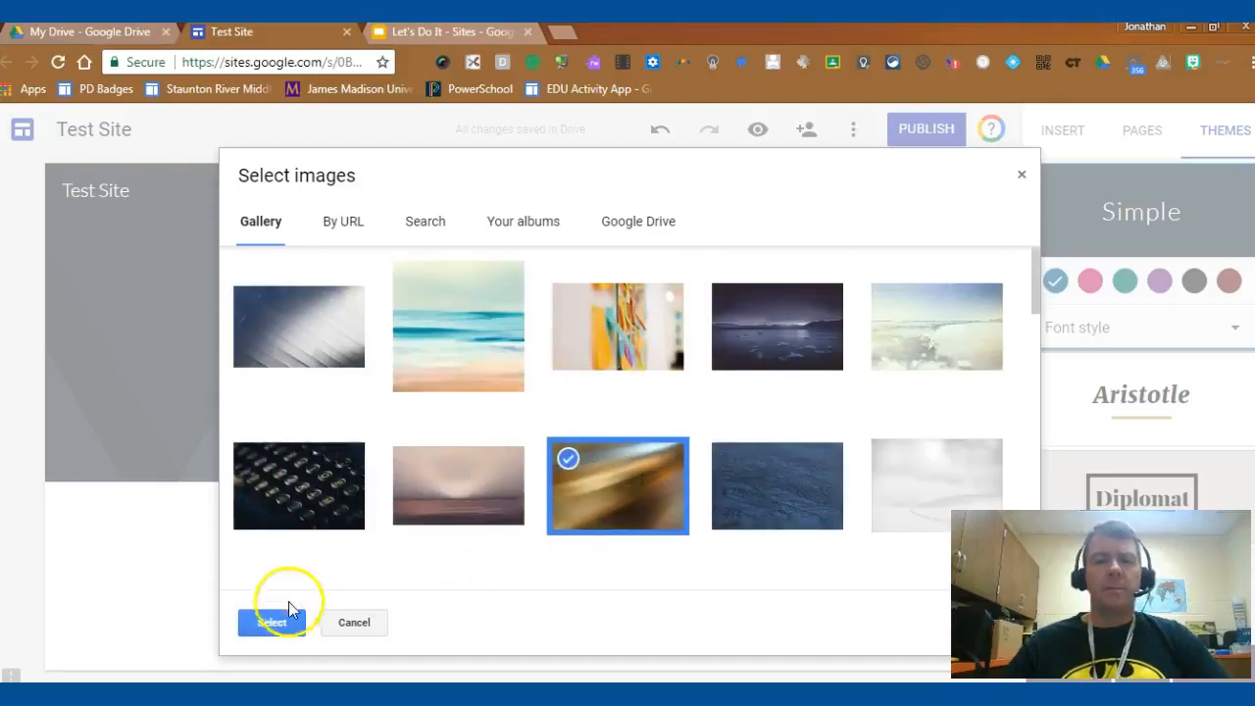
left_click(328, 224)
left_click(420, 224)
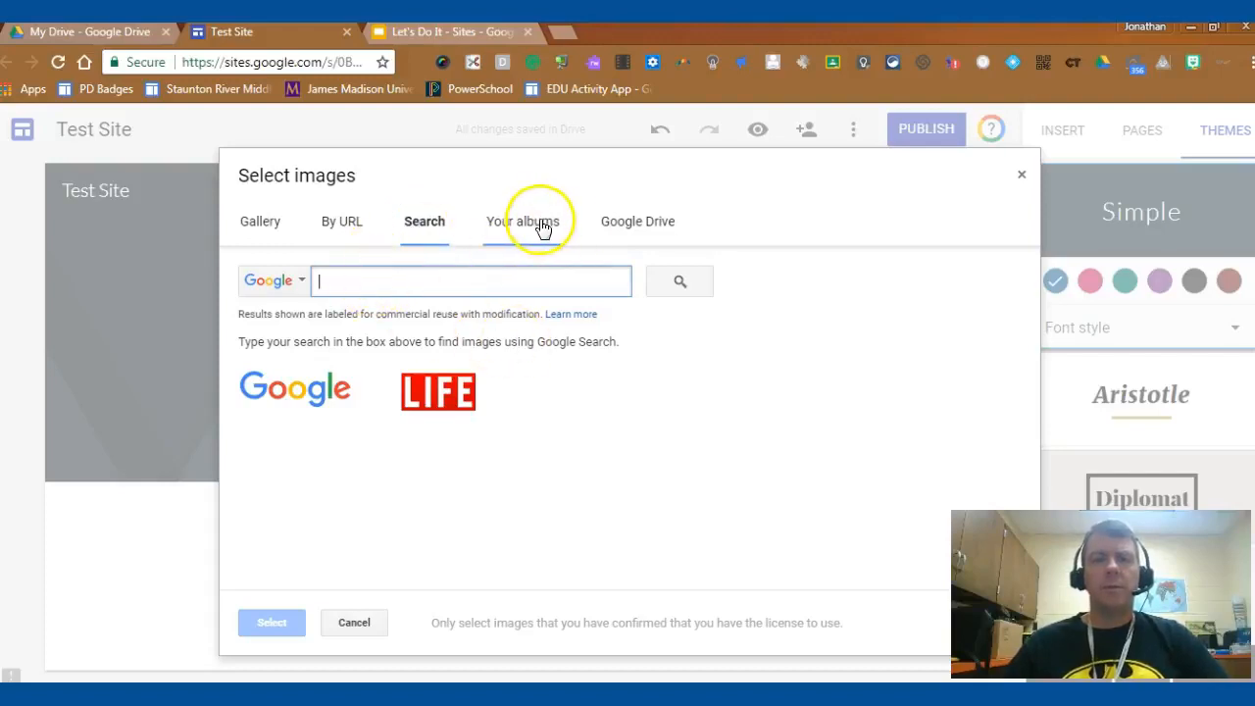
left_click(260, 224)
- Use the blurred golden-brown gallery picture as the header image
left_click(588, 496)
left_click(628, 479)
left_click(268, 621)
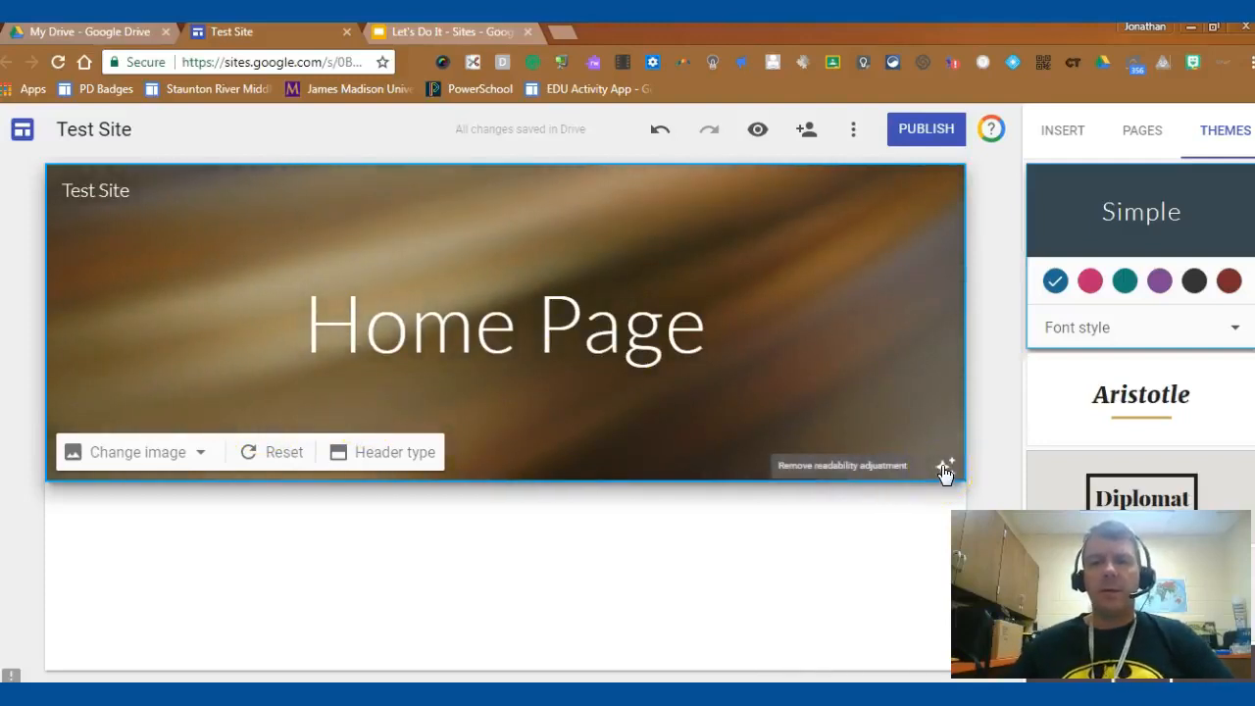
left_click(363, 309)
left_click(649, 444)
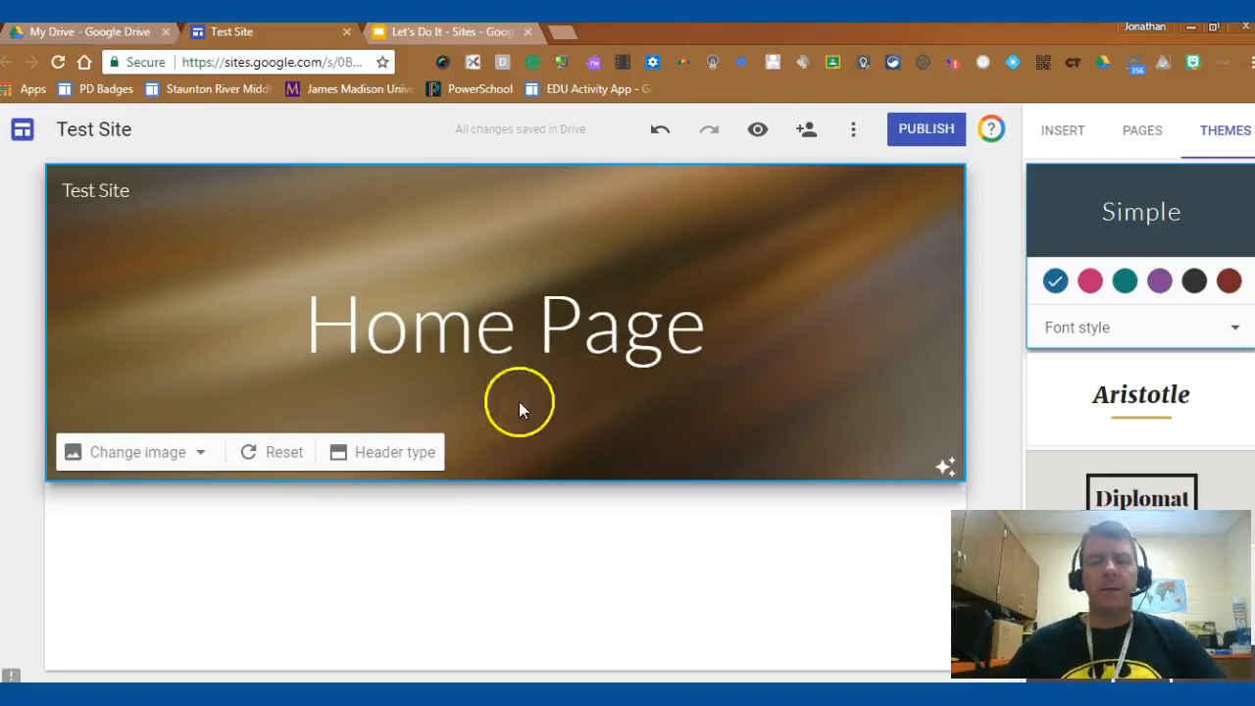
- Change the header image to the turquoise ocean waves gallery picture and remove its readability adjustment
left_click(201, 454)
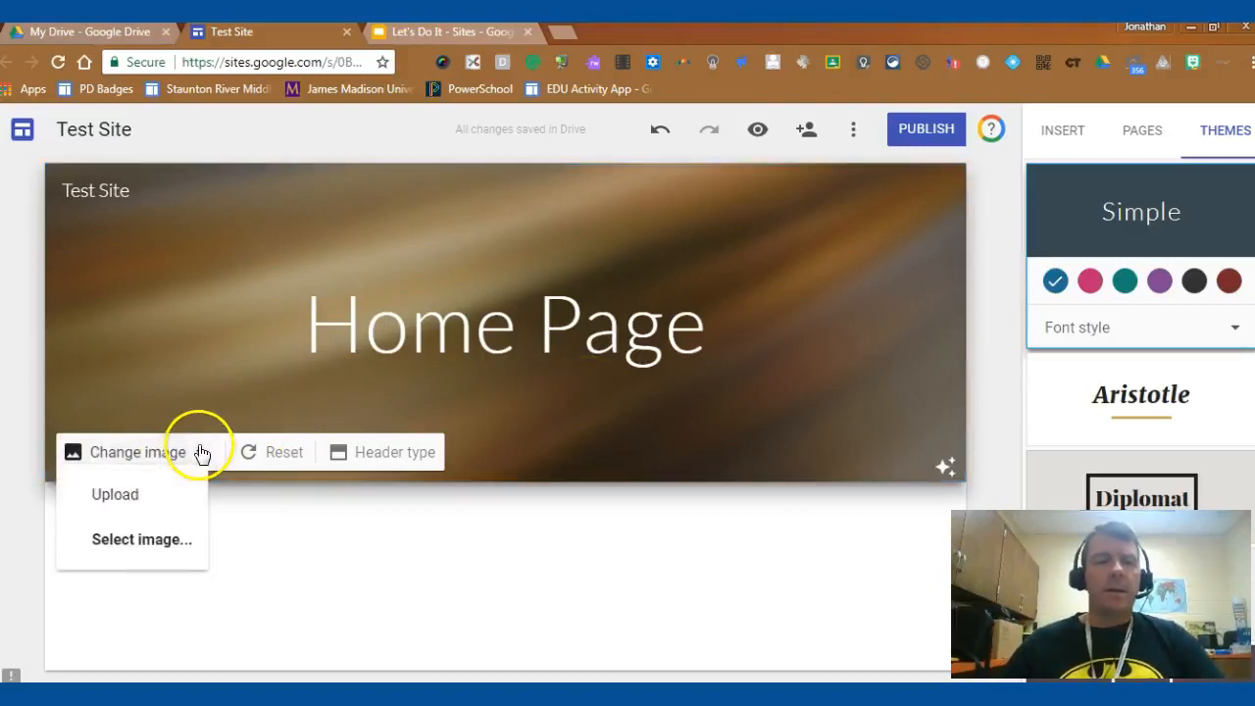
left_click(147, 541)
left_click(424, 361)
left_click(272, 624)
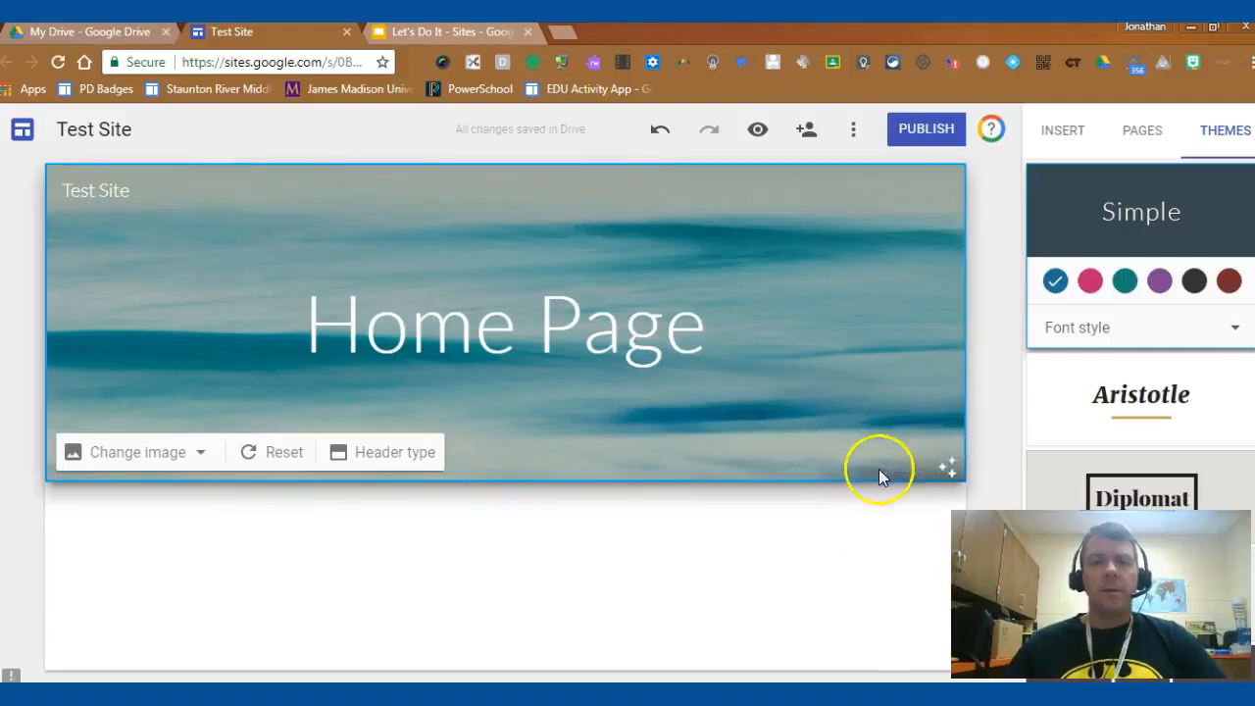
left_click(947, 469)
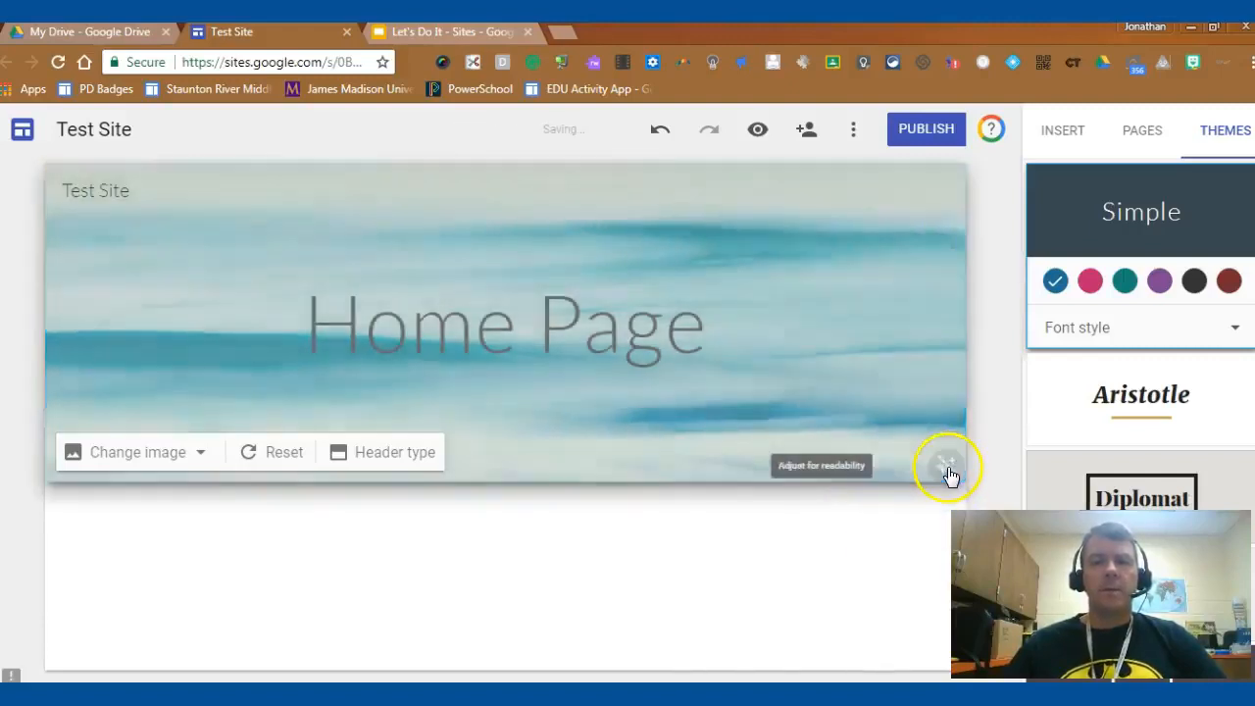
left_click(385, 565)
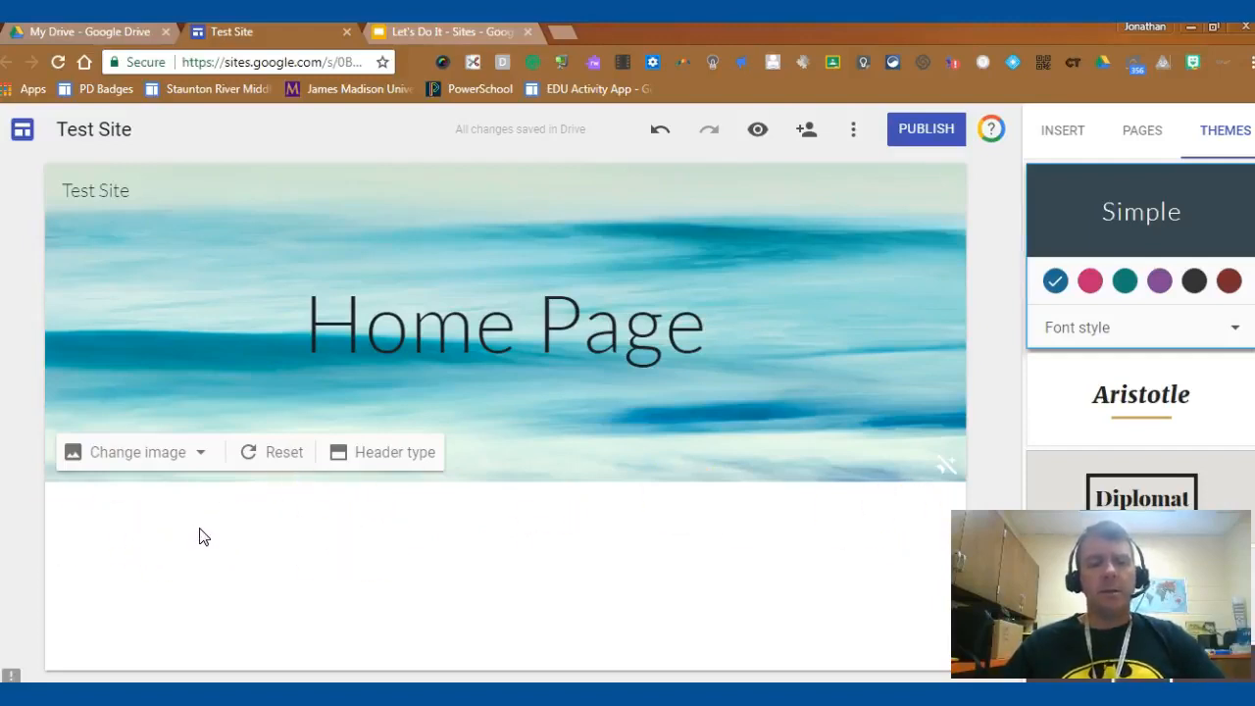
- Insert a normal-text box below the header reading "Hello there. Thank you for visiting my site."
double_click(200, 536)
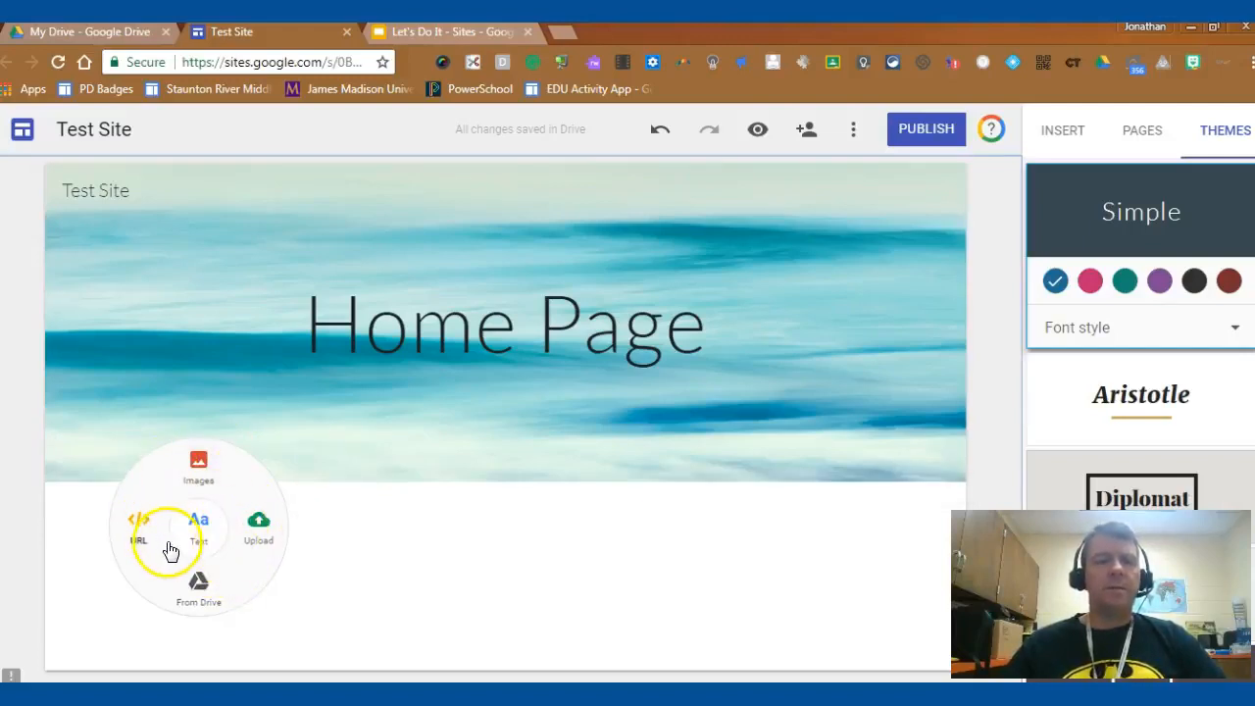
left_click(199, 524)
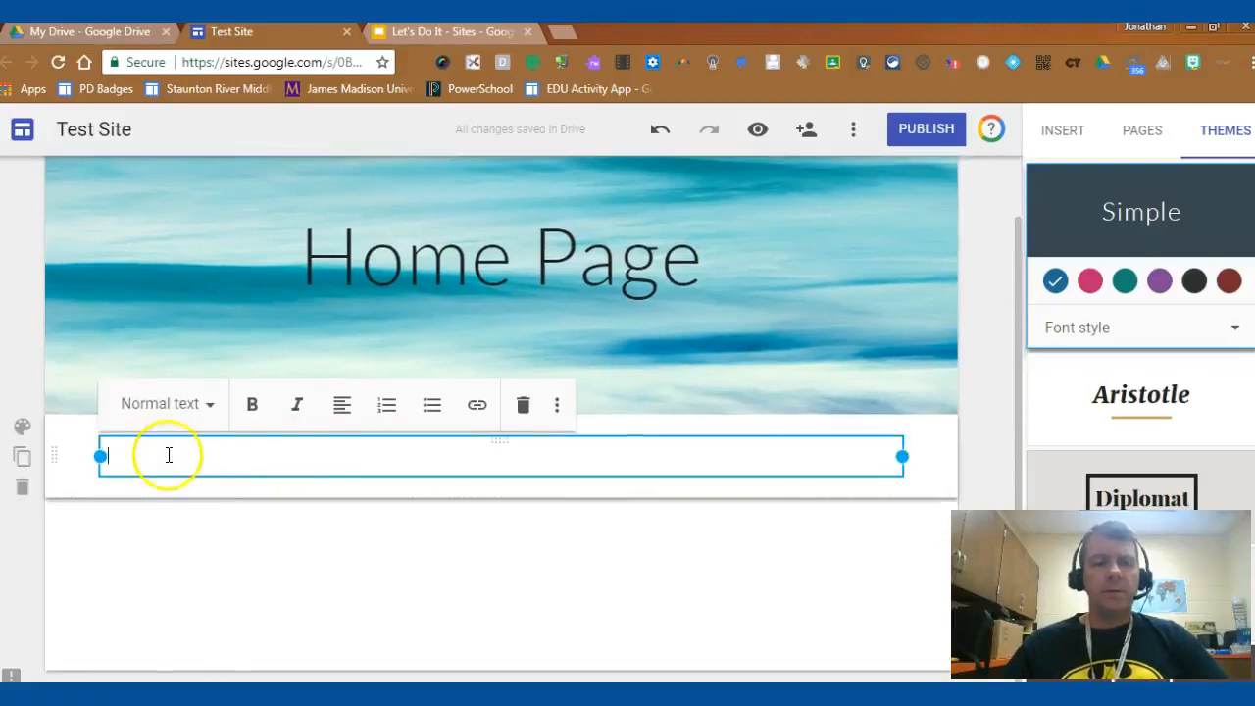
left_click(211, 410)
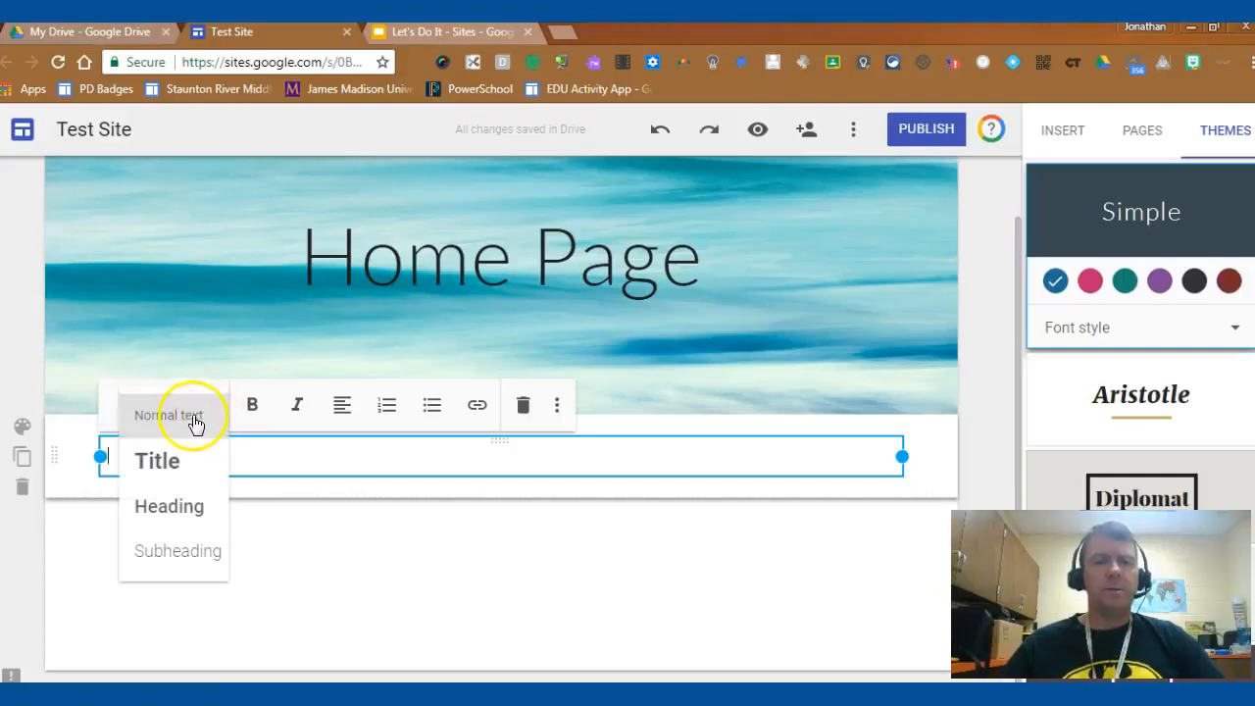
left_click(251, 460)
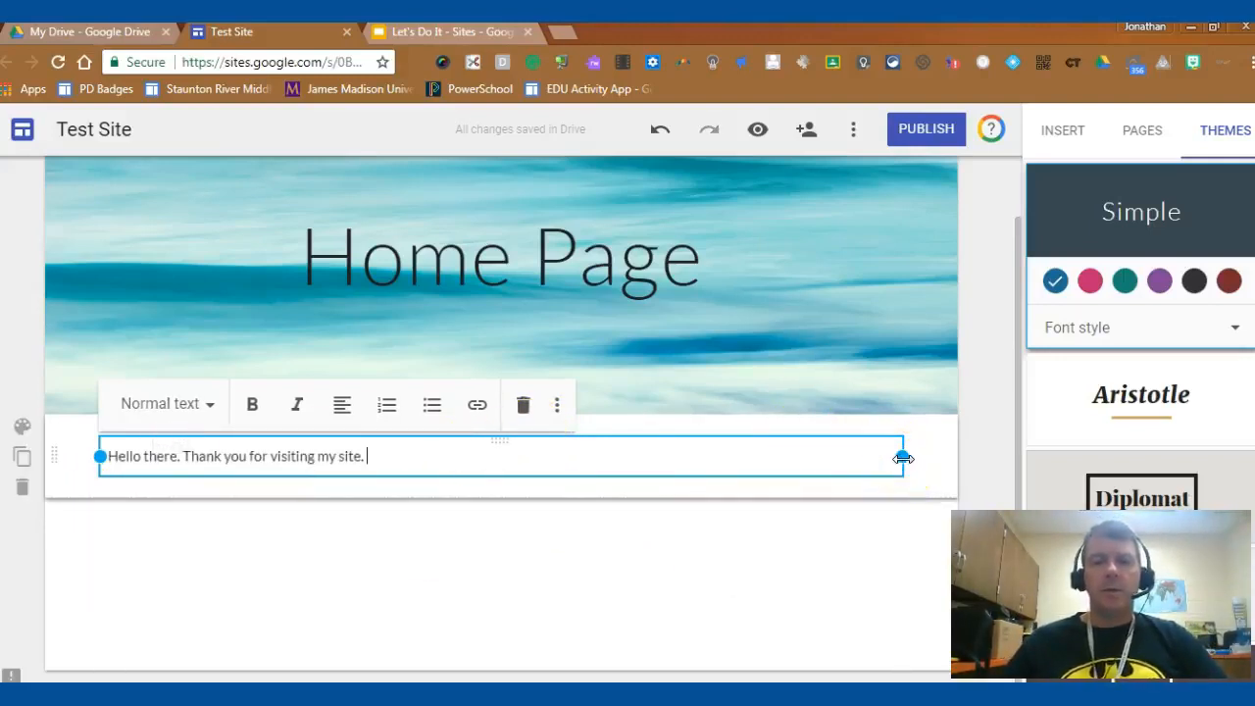
- Try out the text box's sizing by narrowing it, adding four blank lines and widening it to full width
left_click_drag(903, 458, 392, 459)
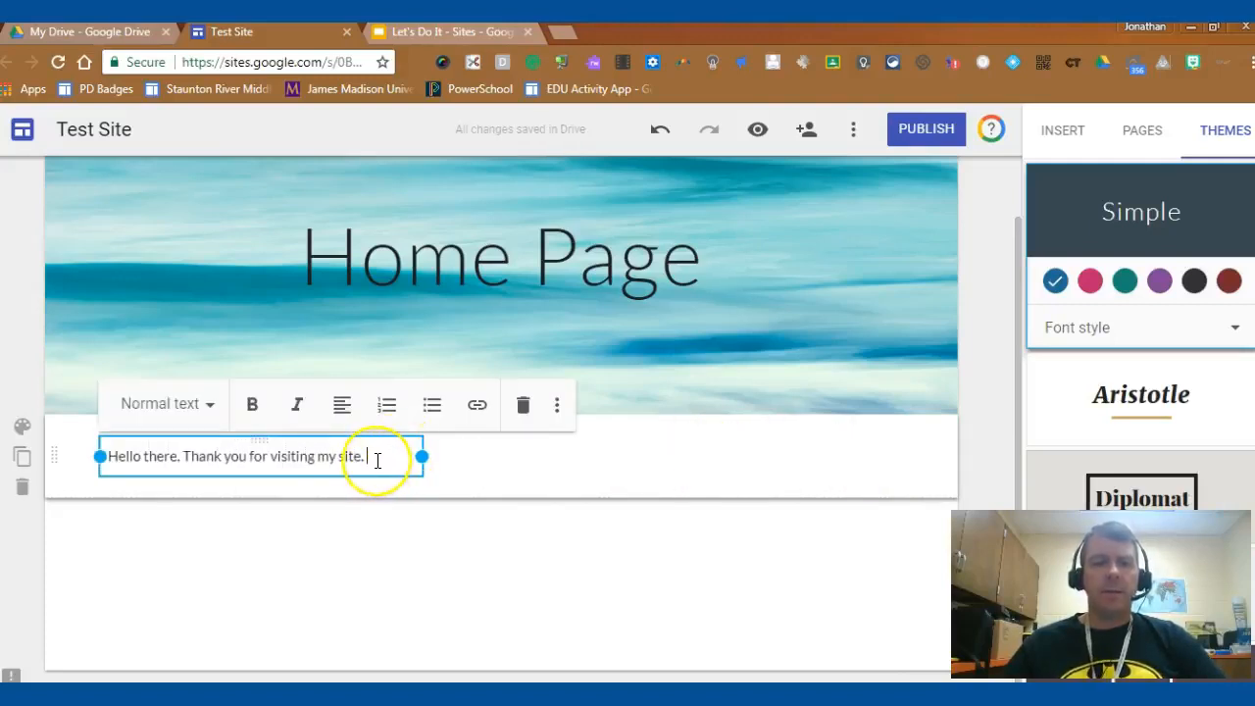
key("Return")
key("Return")
key("Return")
key("Return")
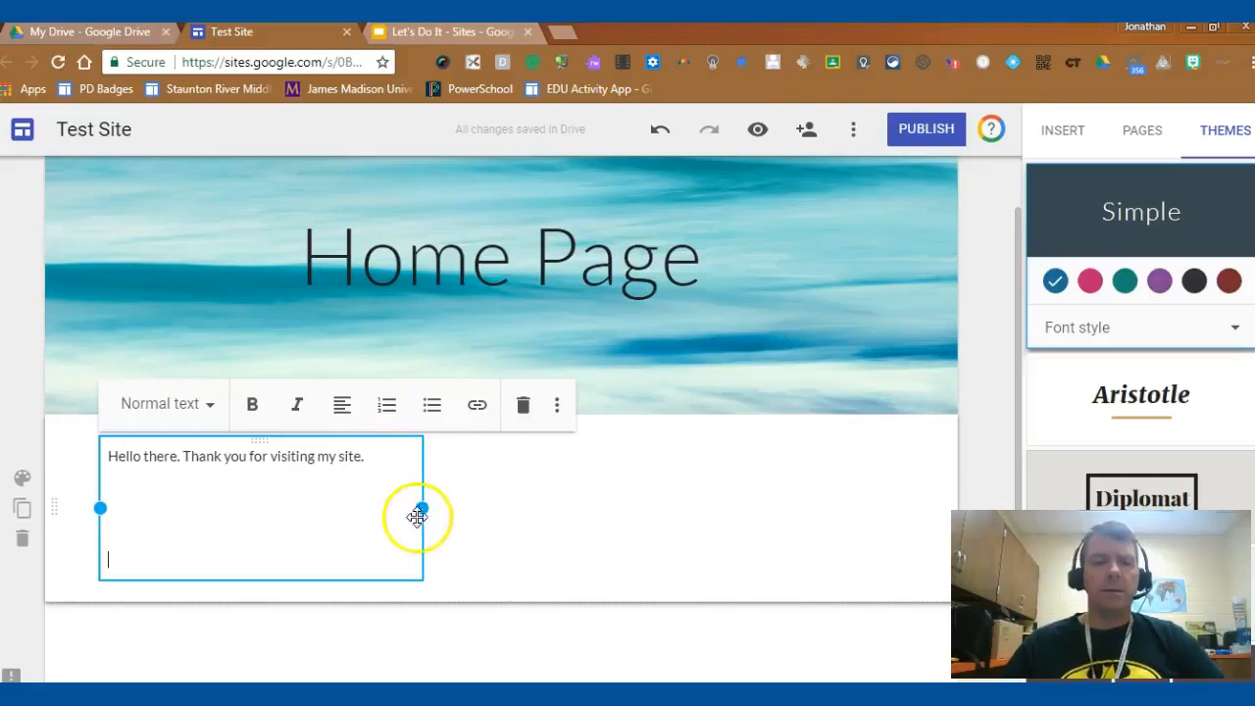
left_click_drag(422, 509, 905, 507)
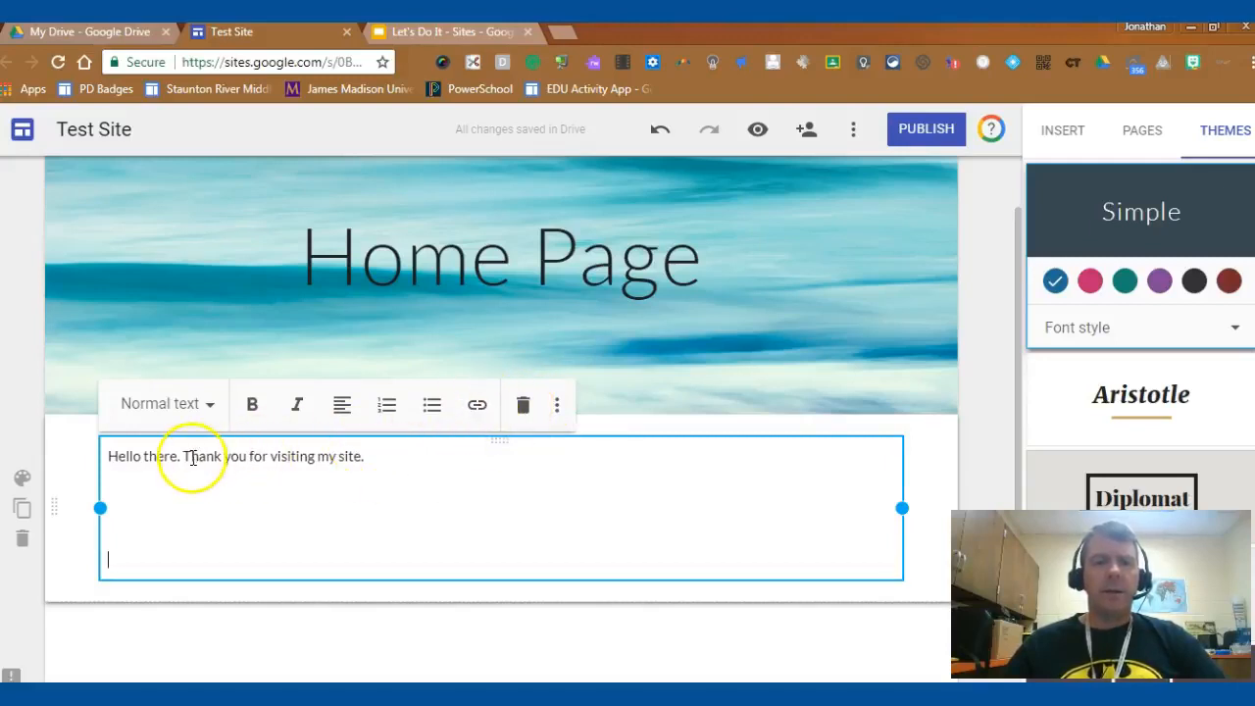
- Examine the link settings for the words "visiting my site" and the additional text editing options
left_click_drag(271, 456, 350, 457)
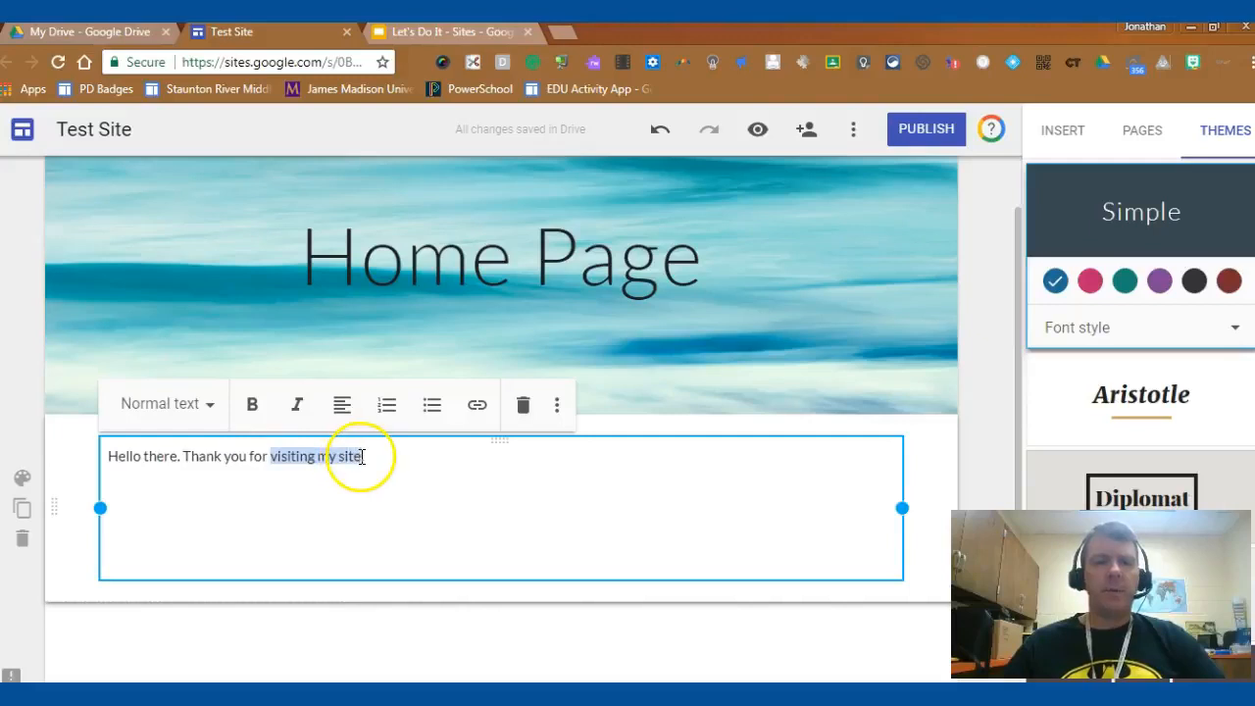
left_click(478, 404)
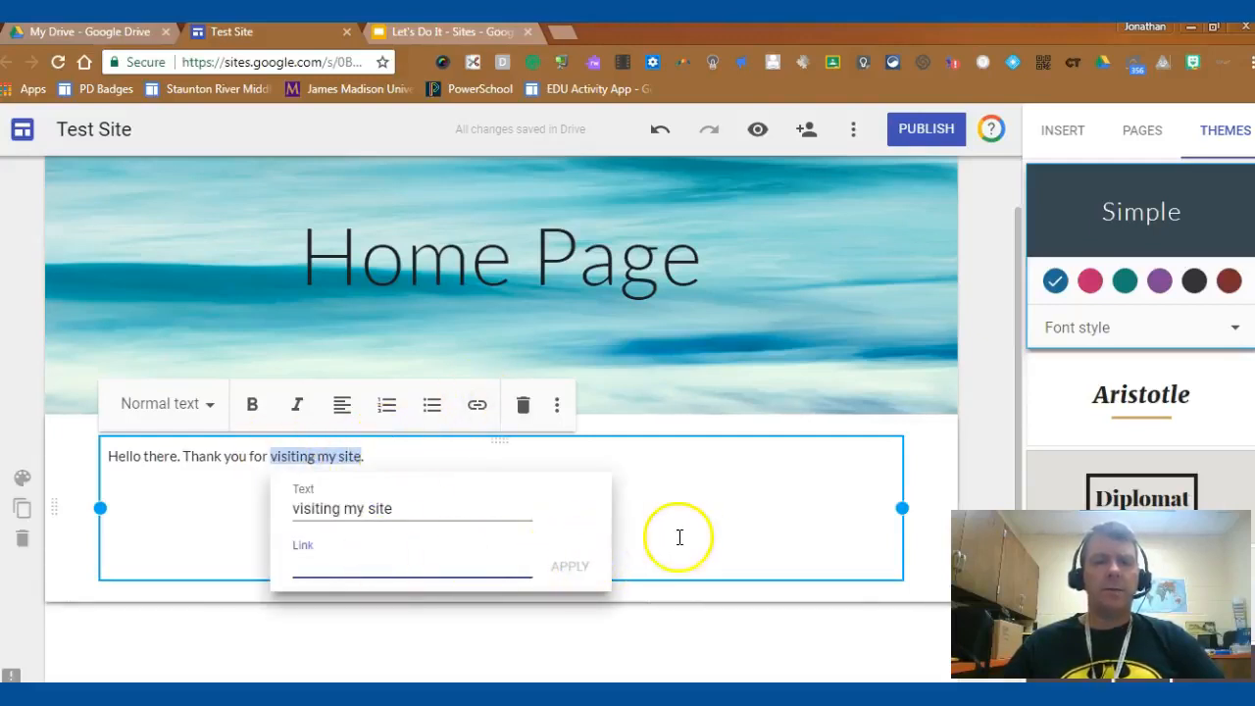
left_click(490, 482)
left_click(558, 407)
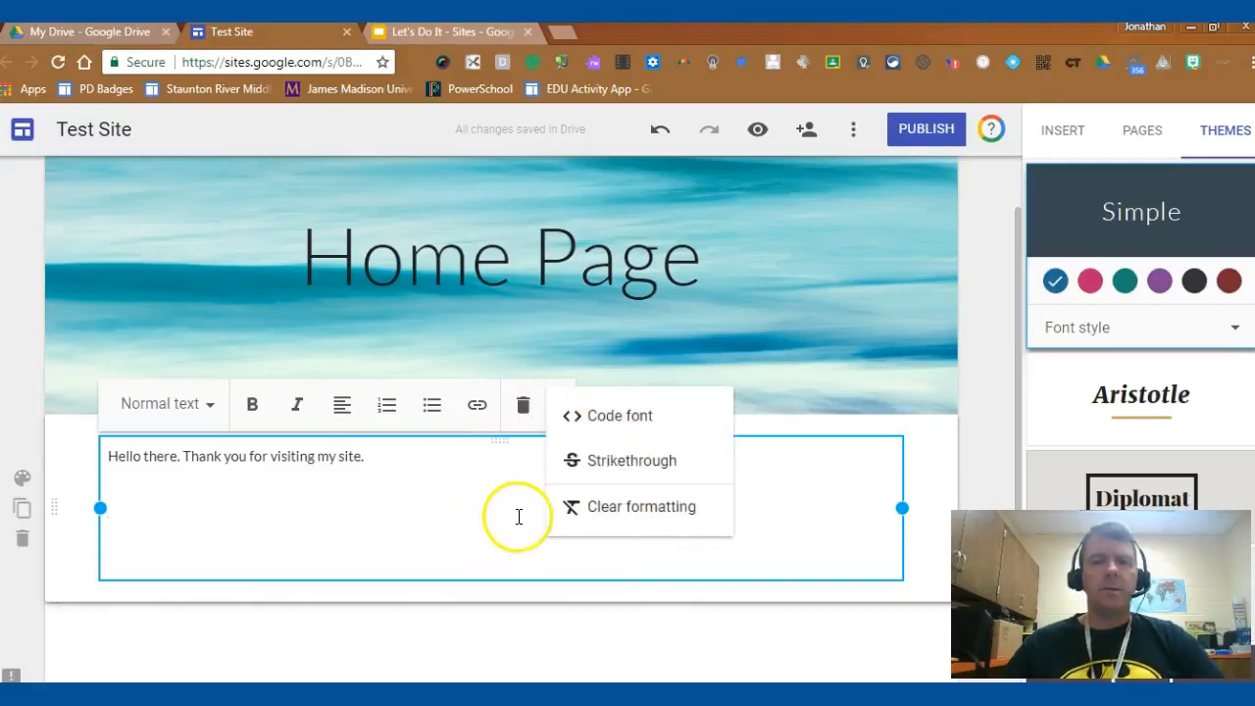
left_click(422, 466)
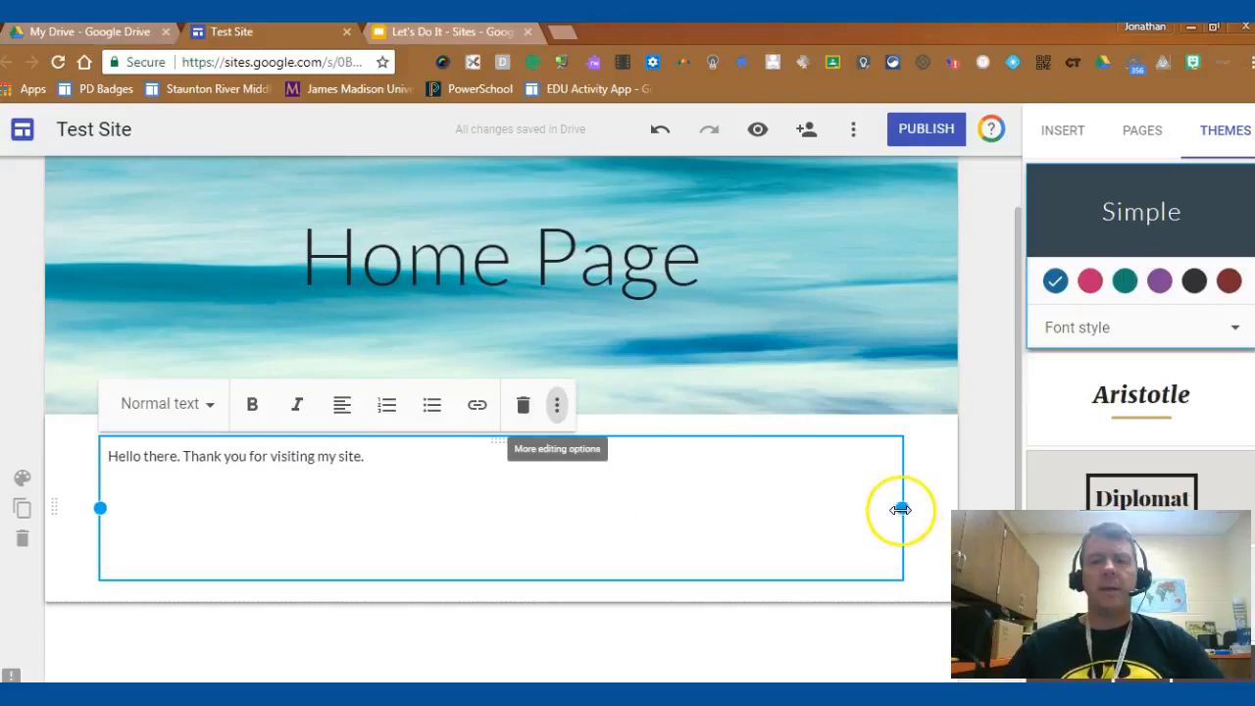
- Delete the blank lines below the welcome sentence and narrow its text box to just past the text
left_click_drag(901, 508, 902, 508)
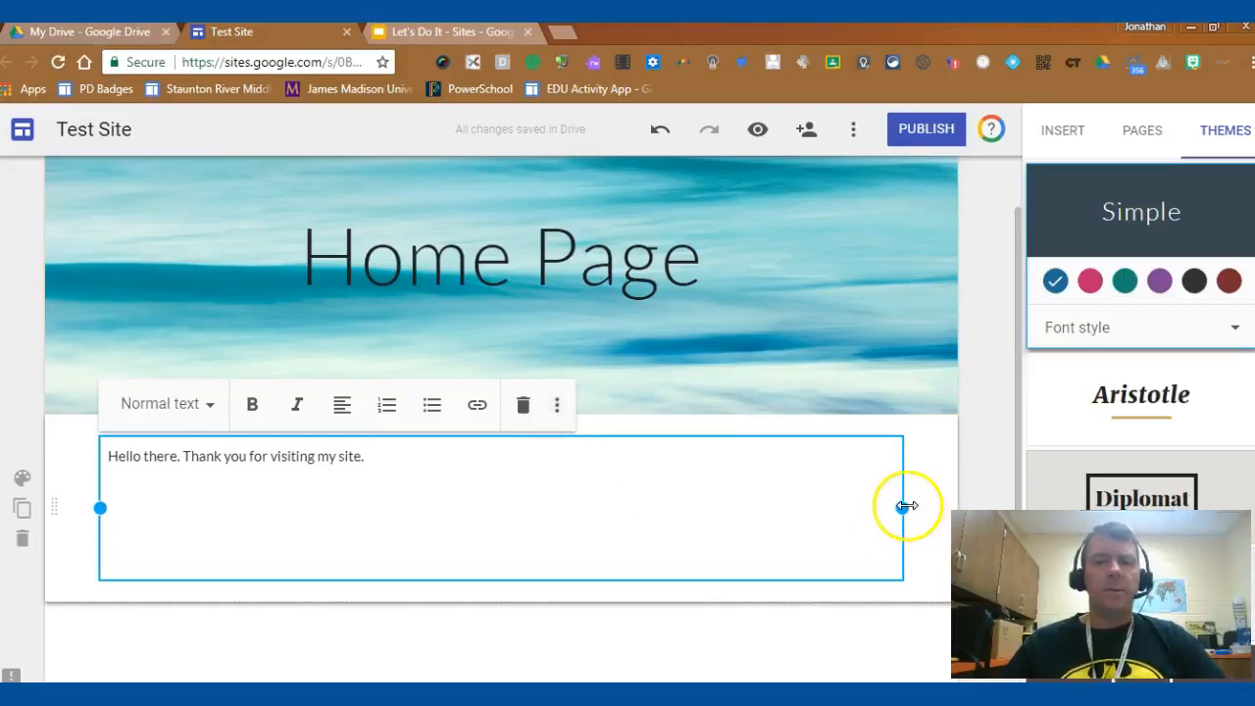
left_click(284, 554)
key("BackSpace")
key("BackSpace")
key("BackSpace")
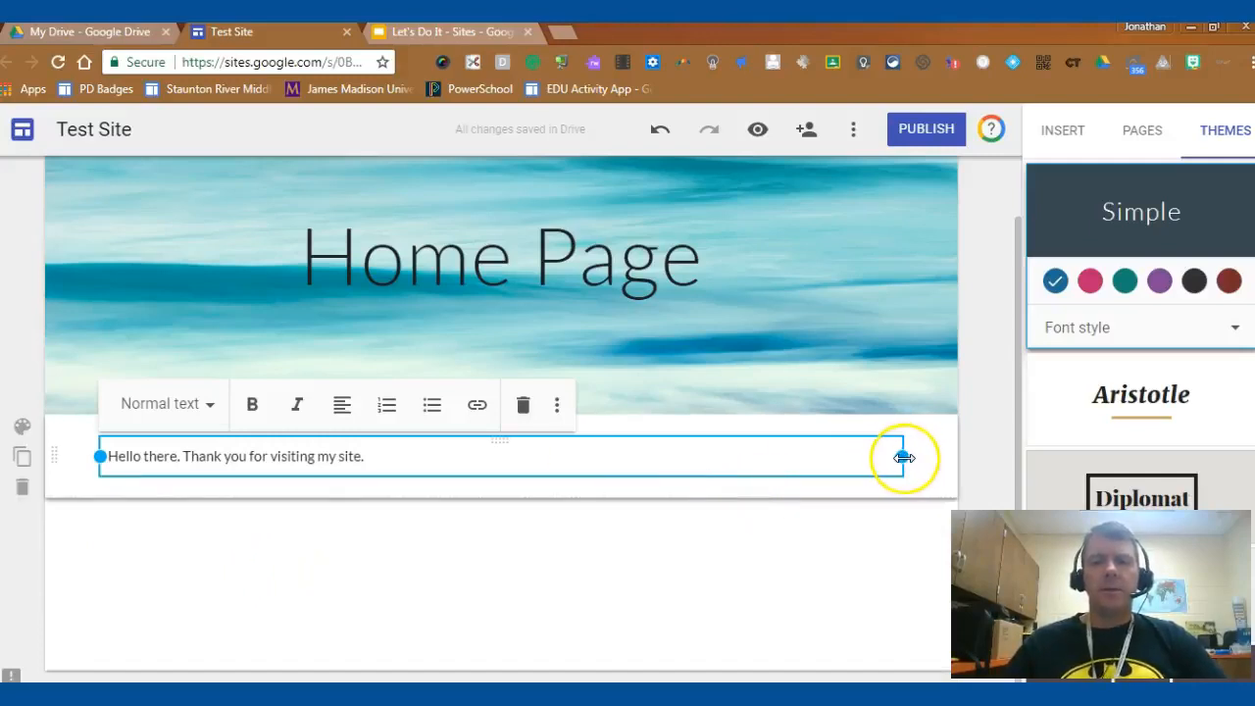
left_click_drag(904, 457, 422, 457)
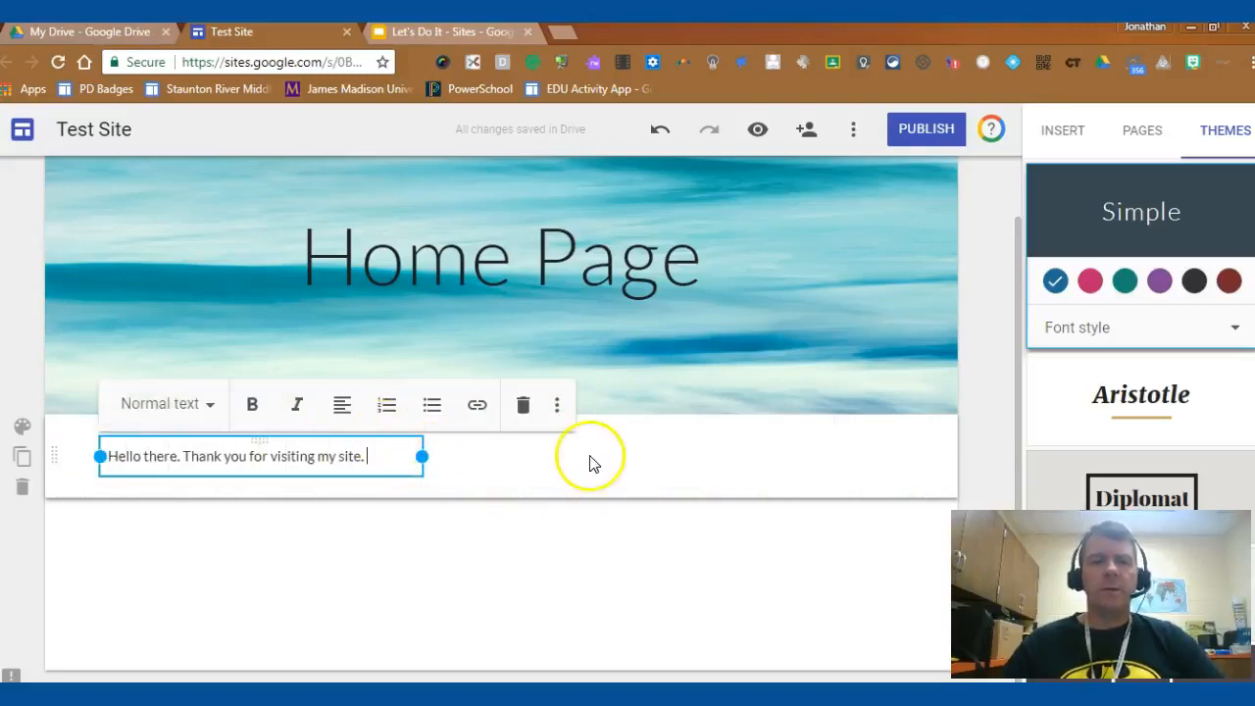
left_click(701, 466)
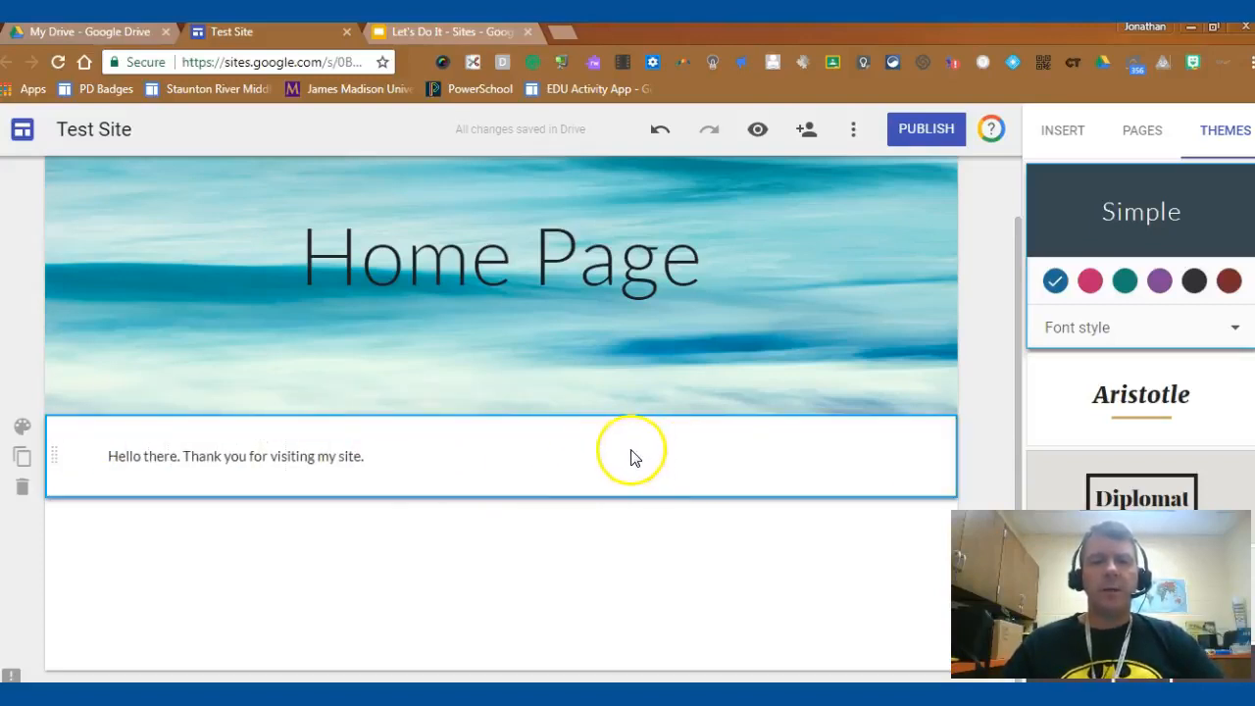
- Insert a tiger picture from image search in the empty space beside the welcome text
double_click(683, 461)
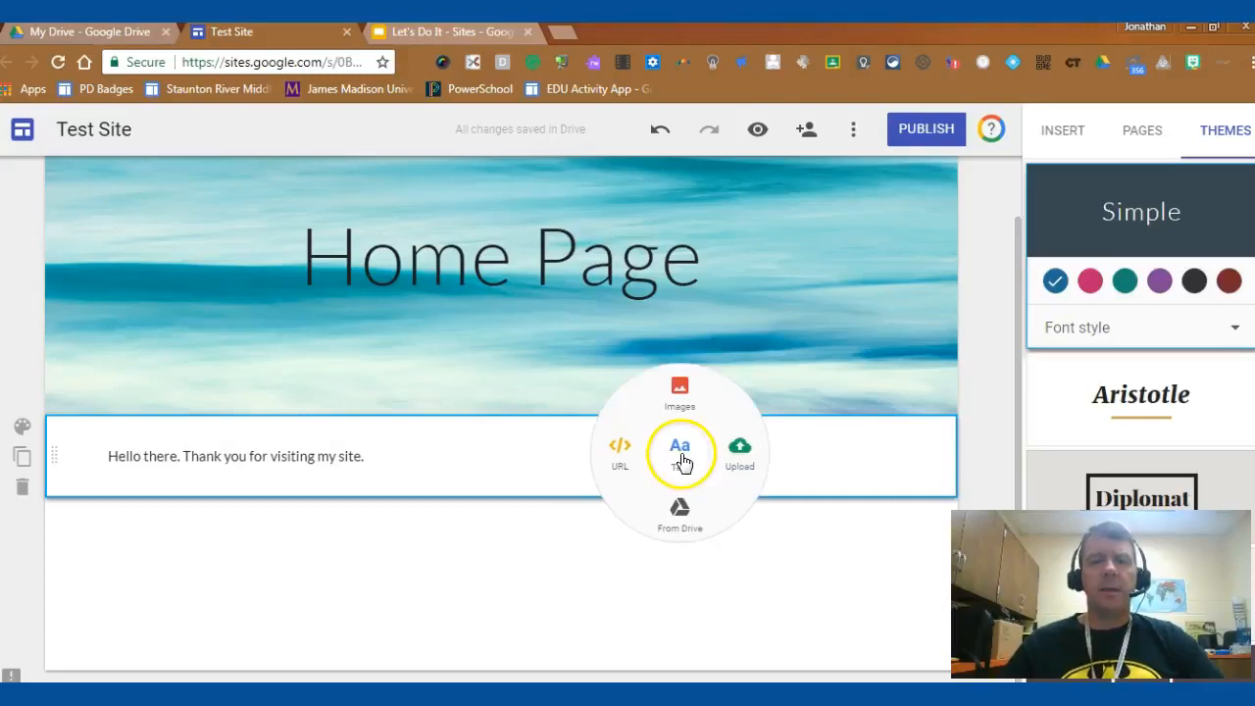
left_click(678, 390)
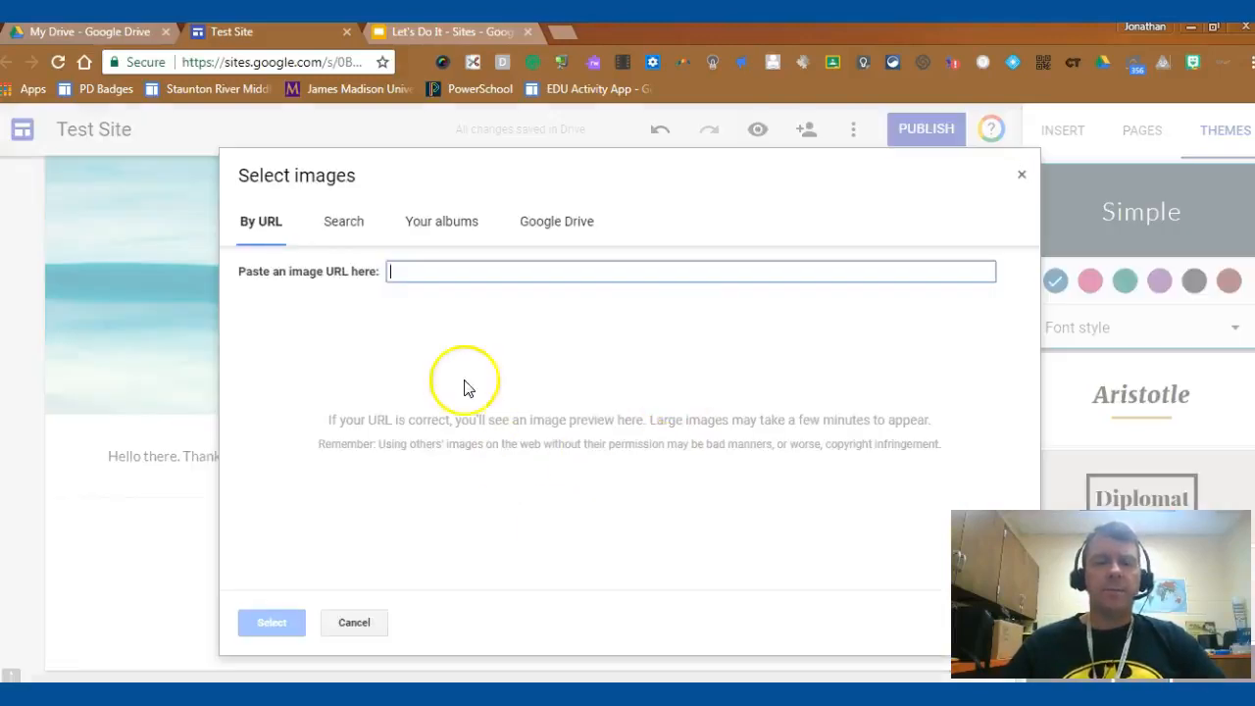
left_click(337, 227)
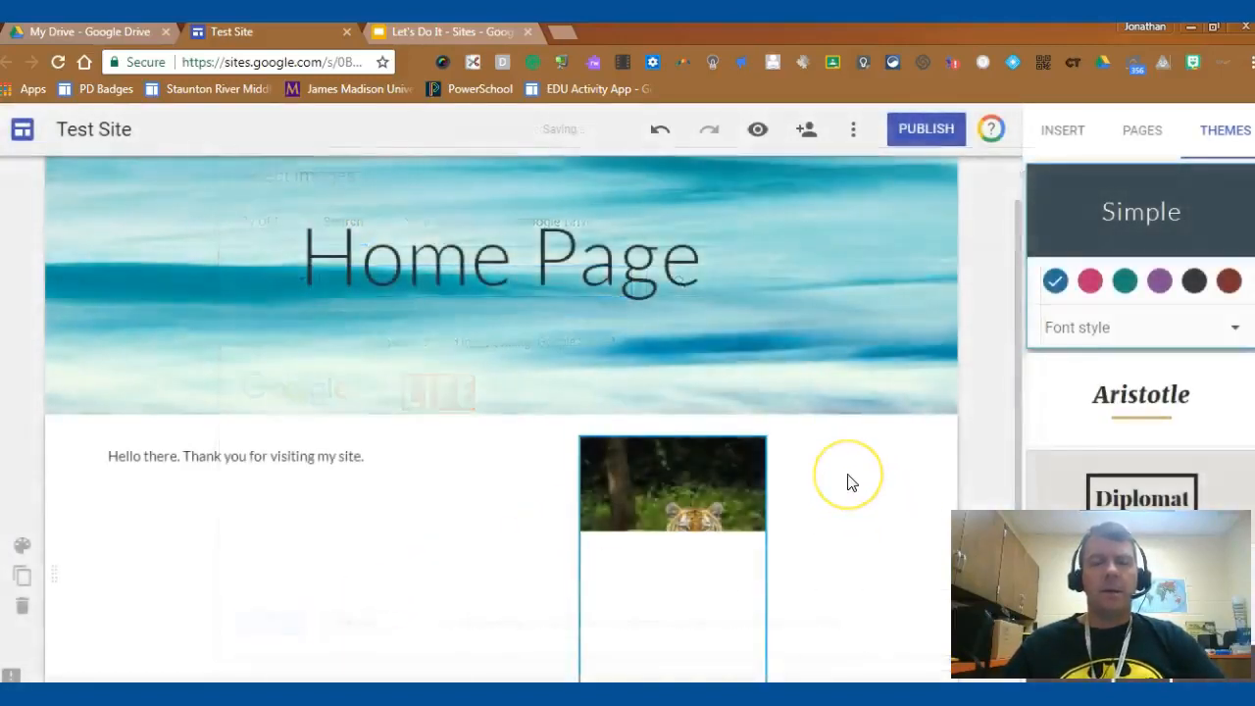
- Widen the welcome sentence's text box so it ends just before the tiger picture
scroll(849, 482, "down", 2)
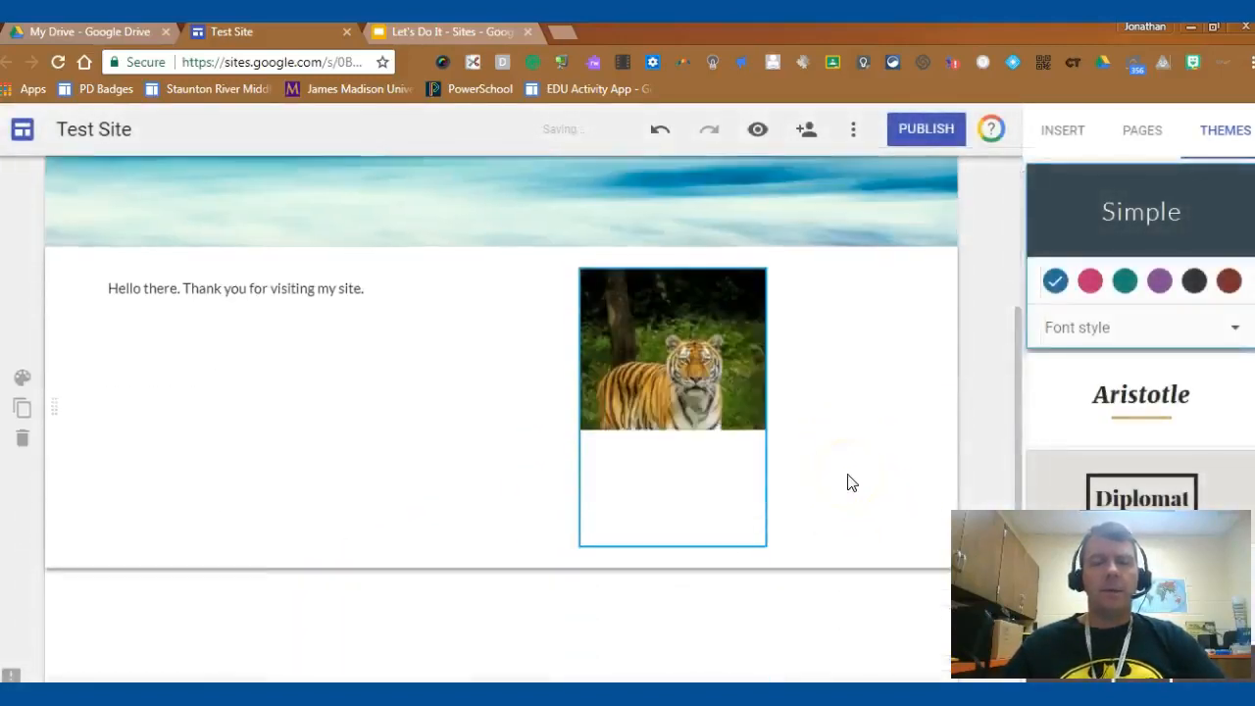
left_click(300, 336)
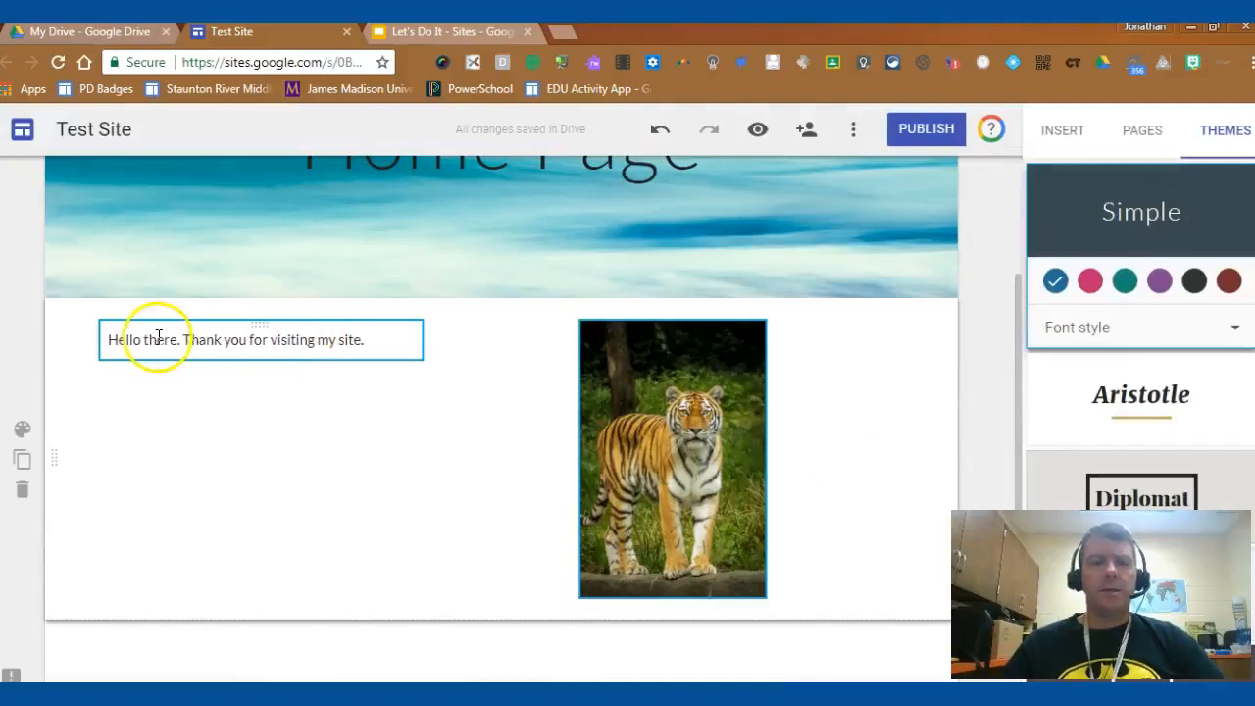
left_click(381, 337)
left_click_drag(419, 340, 515, 344)
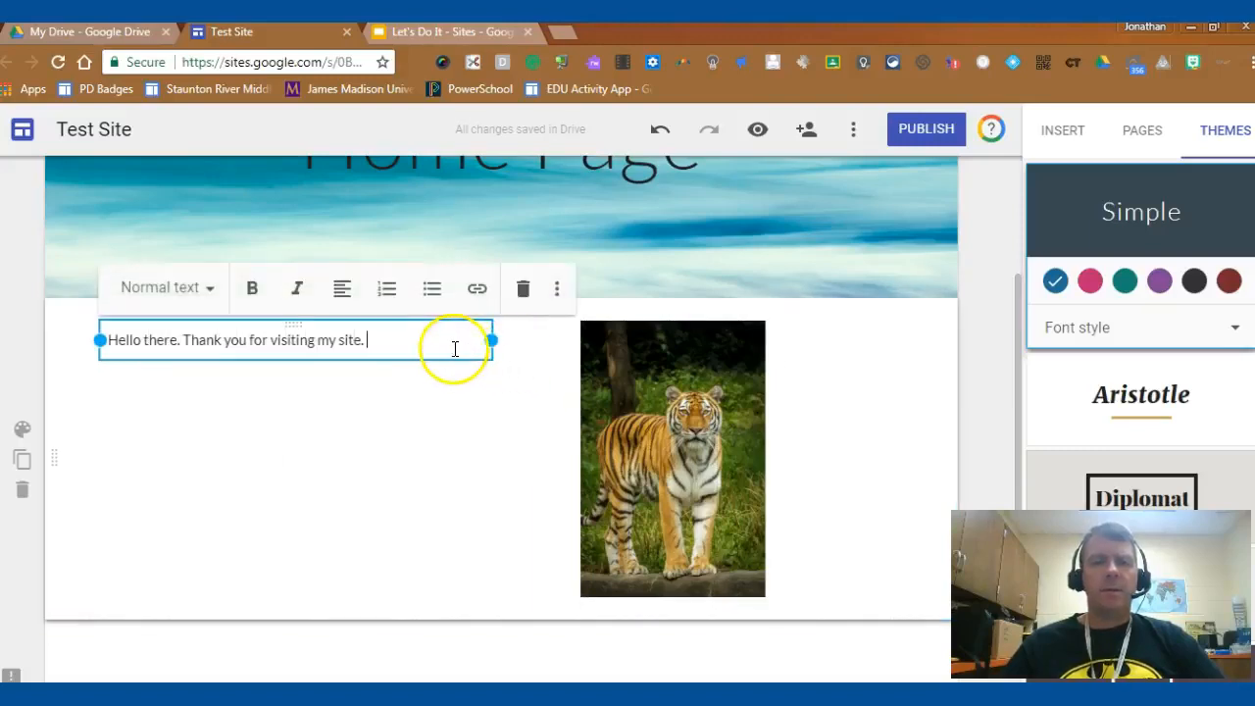
- Try out text wrapping by adding random filler text after the welcome sentence, and delete the filler
type("SDVsdv;kj nSDVJ nsdvk S[  Kn sd k SND;kds dnsdkd nlsdkd n;lsdkd k")
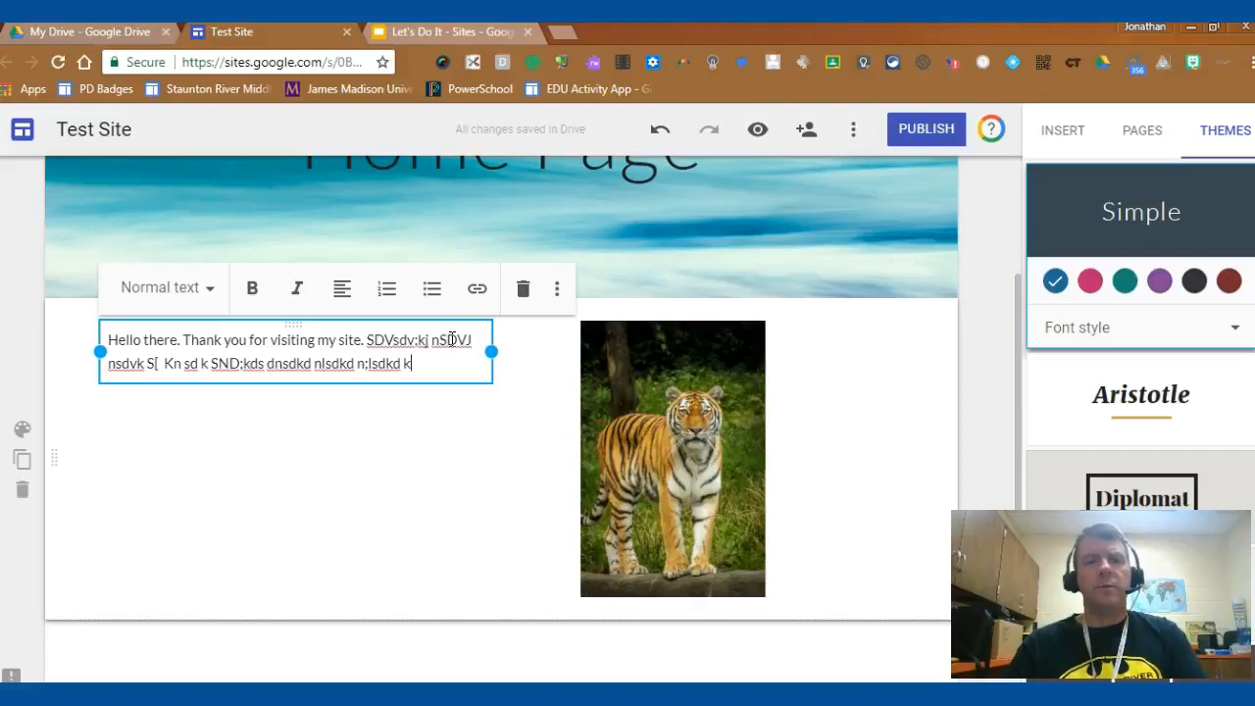
left_click_drag(428, 373, 357, 335)
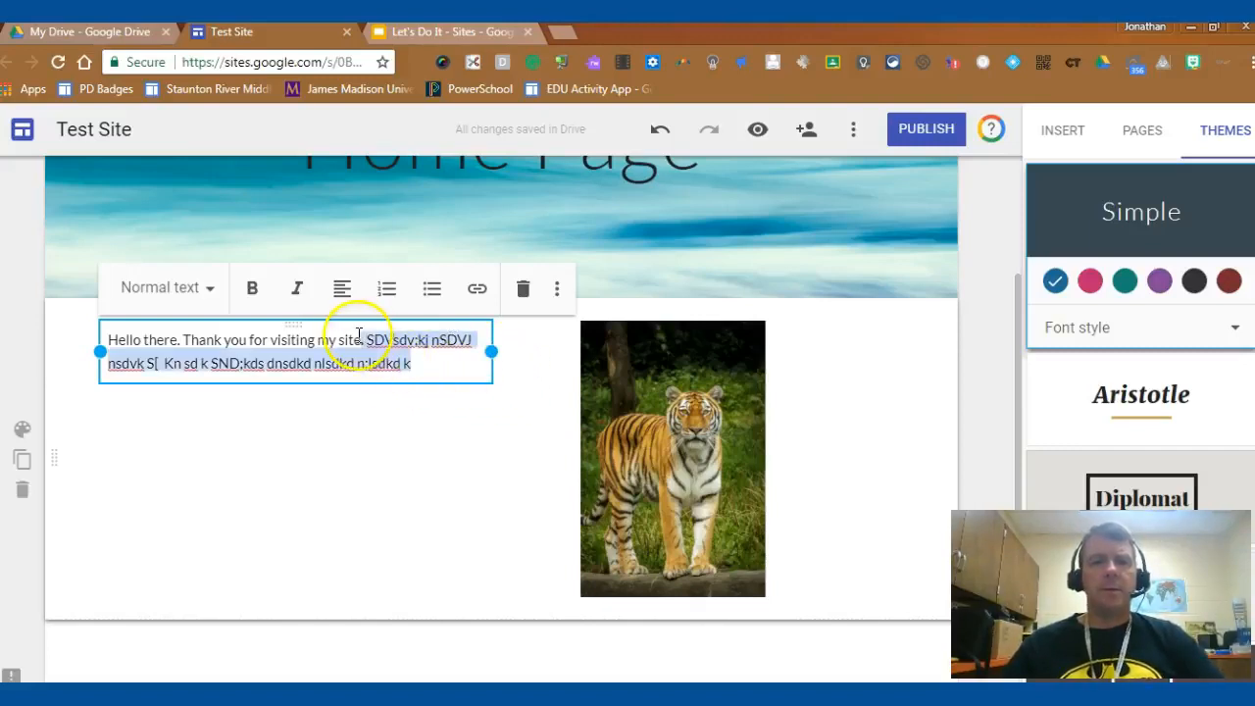
key("BackSpace")
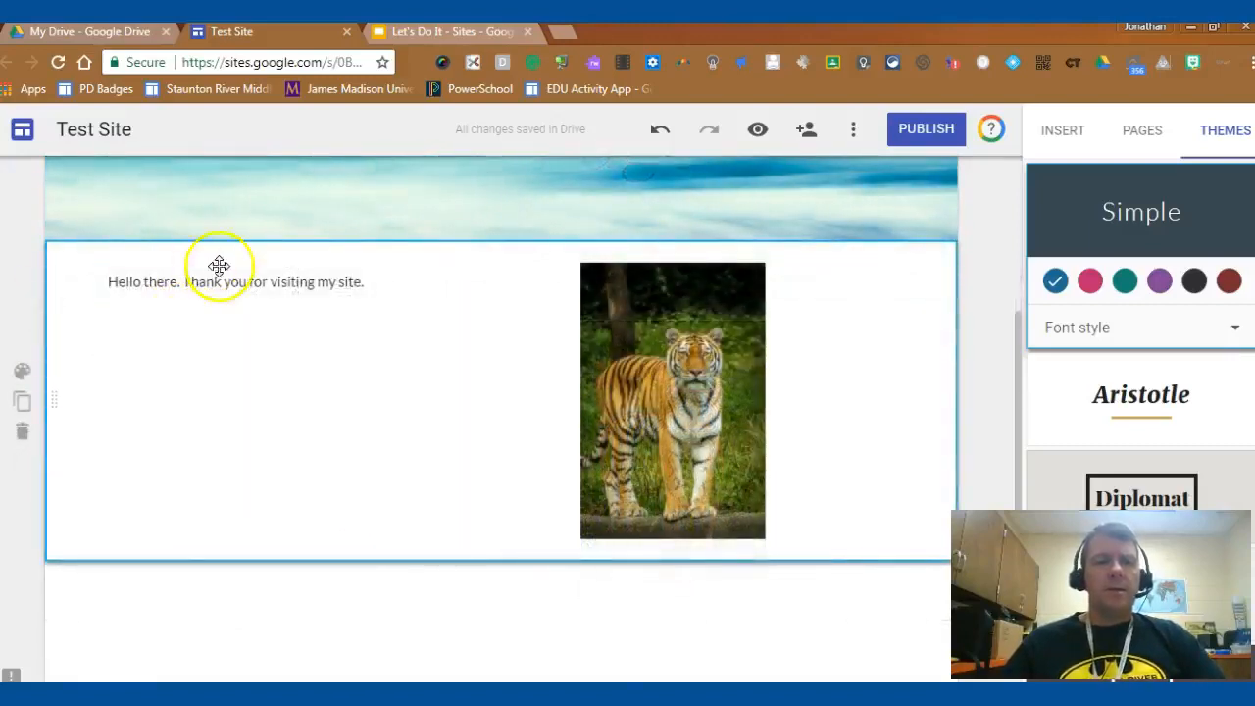
- Apply the Emphasis 2 style to the welcome section and examine its background image options
left_click(23, 375)
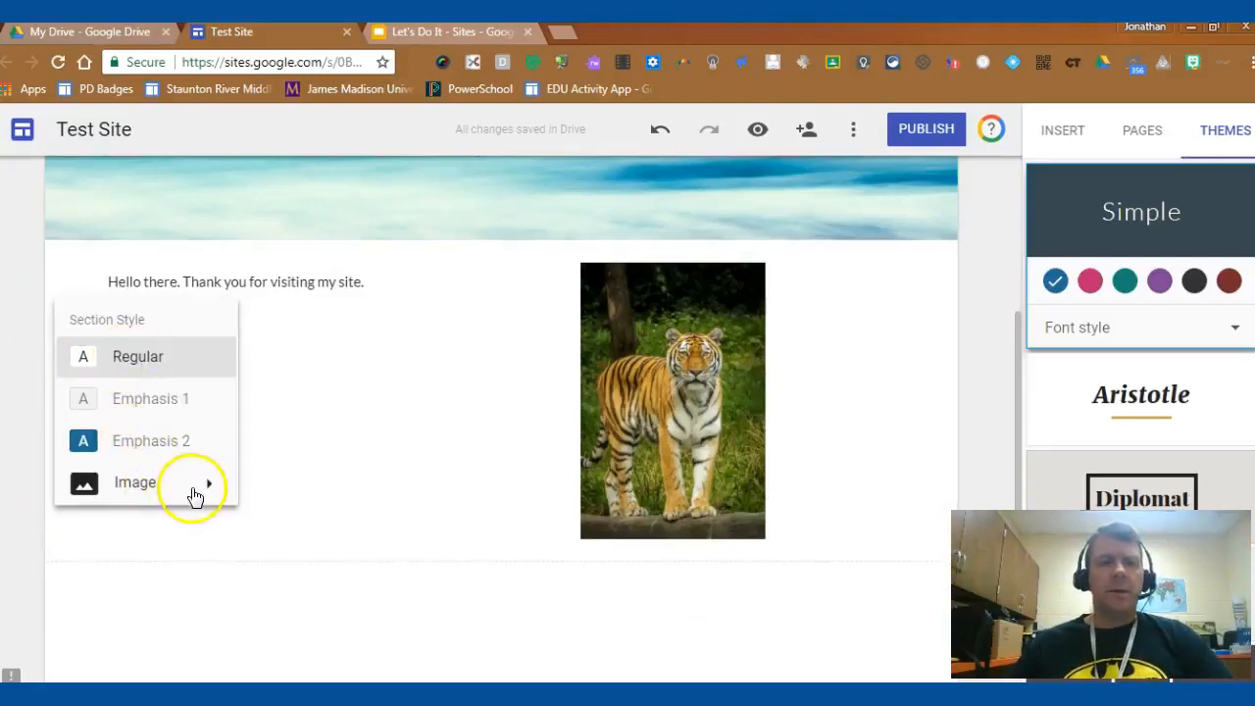
left_click(178, 446)
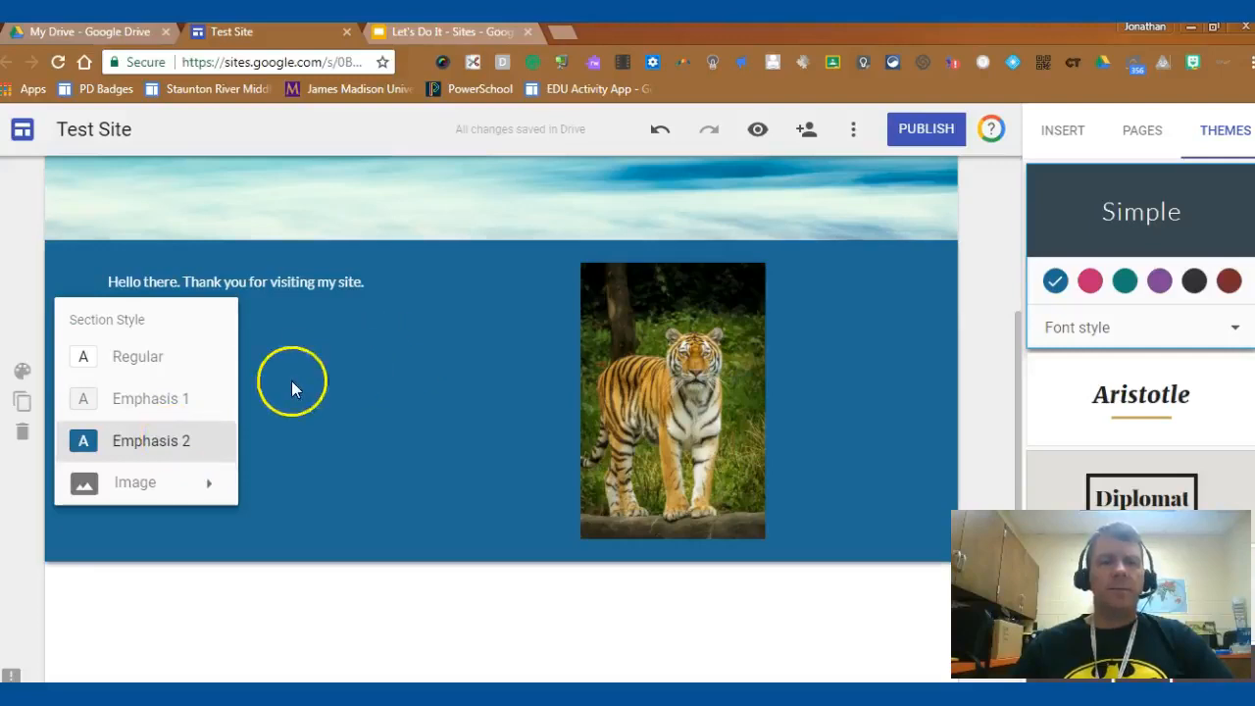
left_click(22, 371)
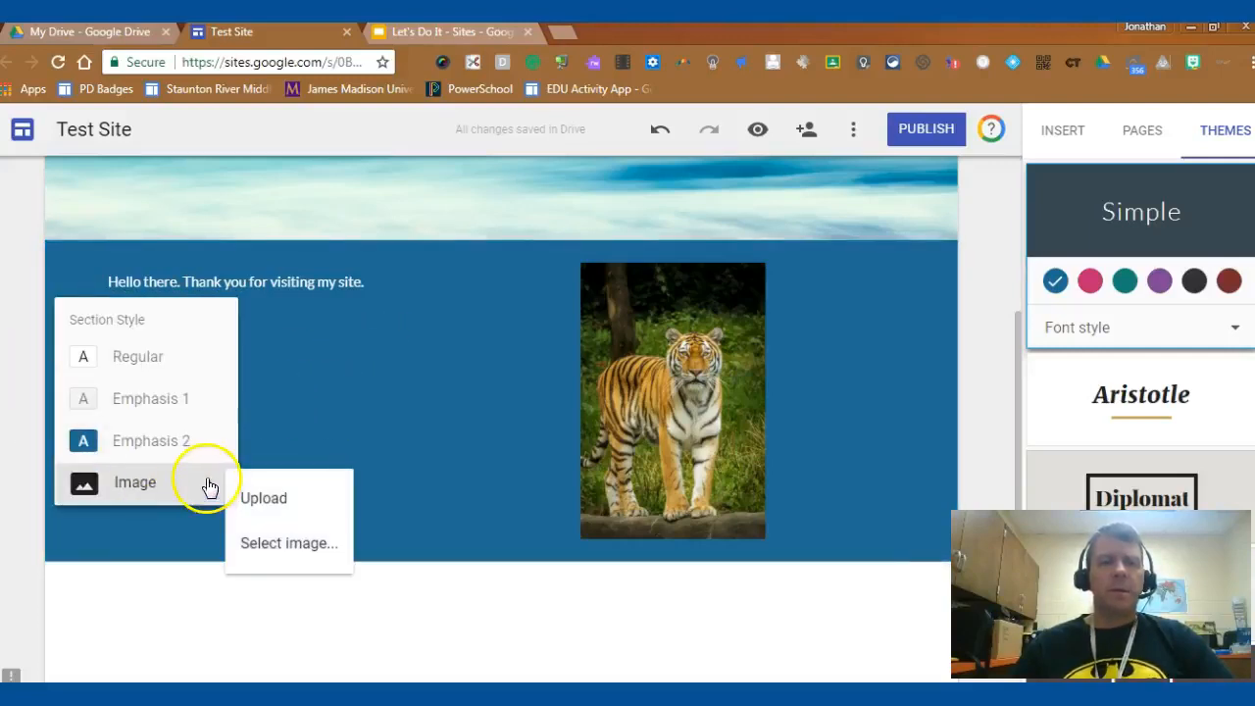
left_click(434, 383)
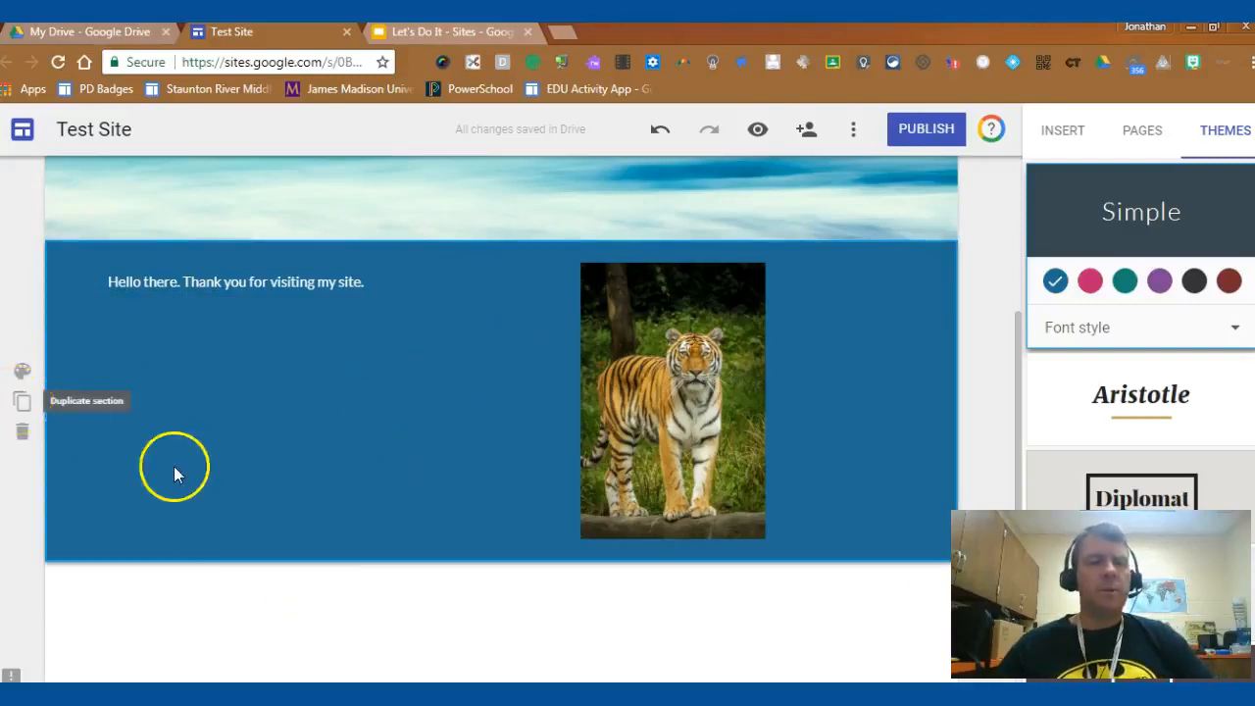
- Duplicate the section containing the welcome text and tiger picture
left_click(21, 405)
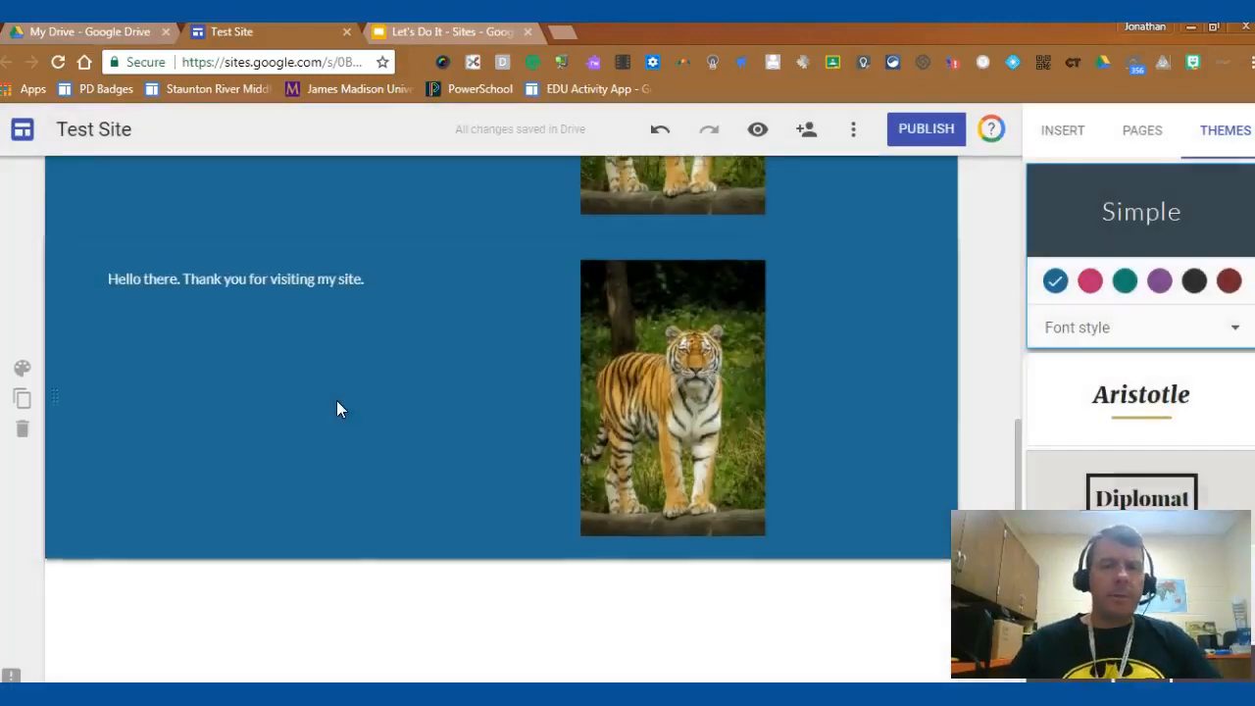
scroll(336, 409, "down", 1)
left_click(402, 488)
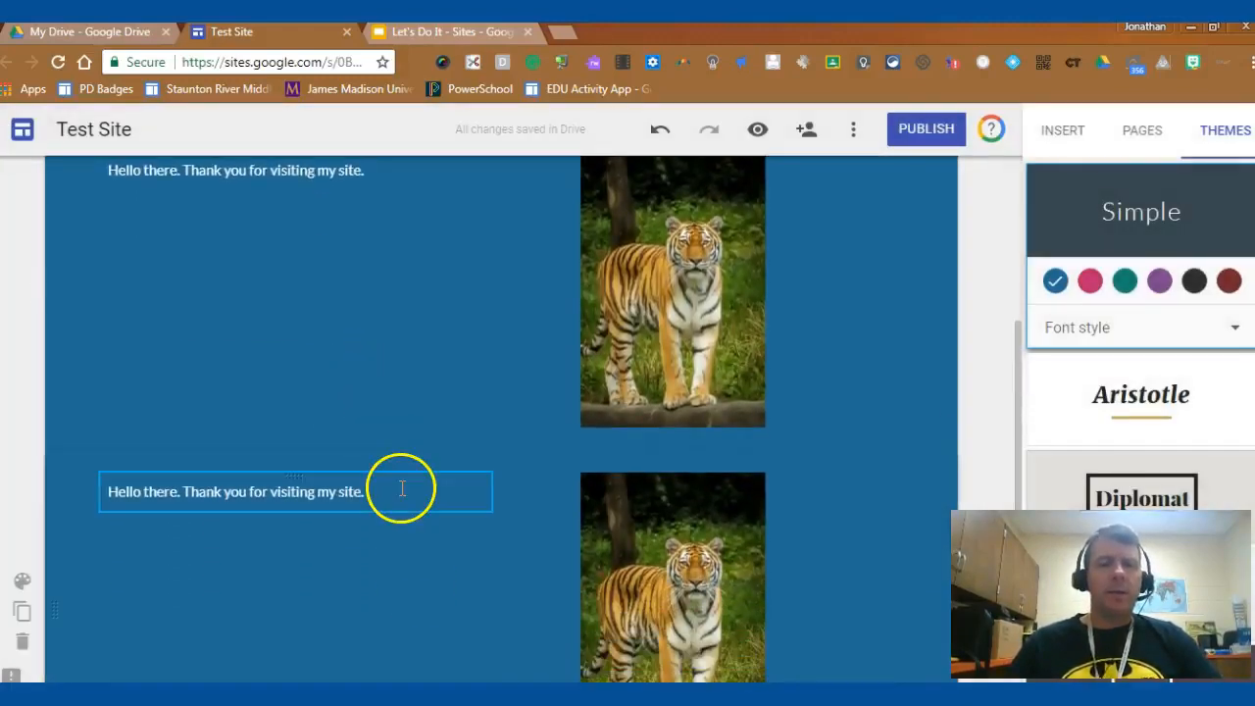
left_click(426, 554)
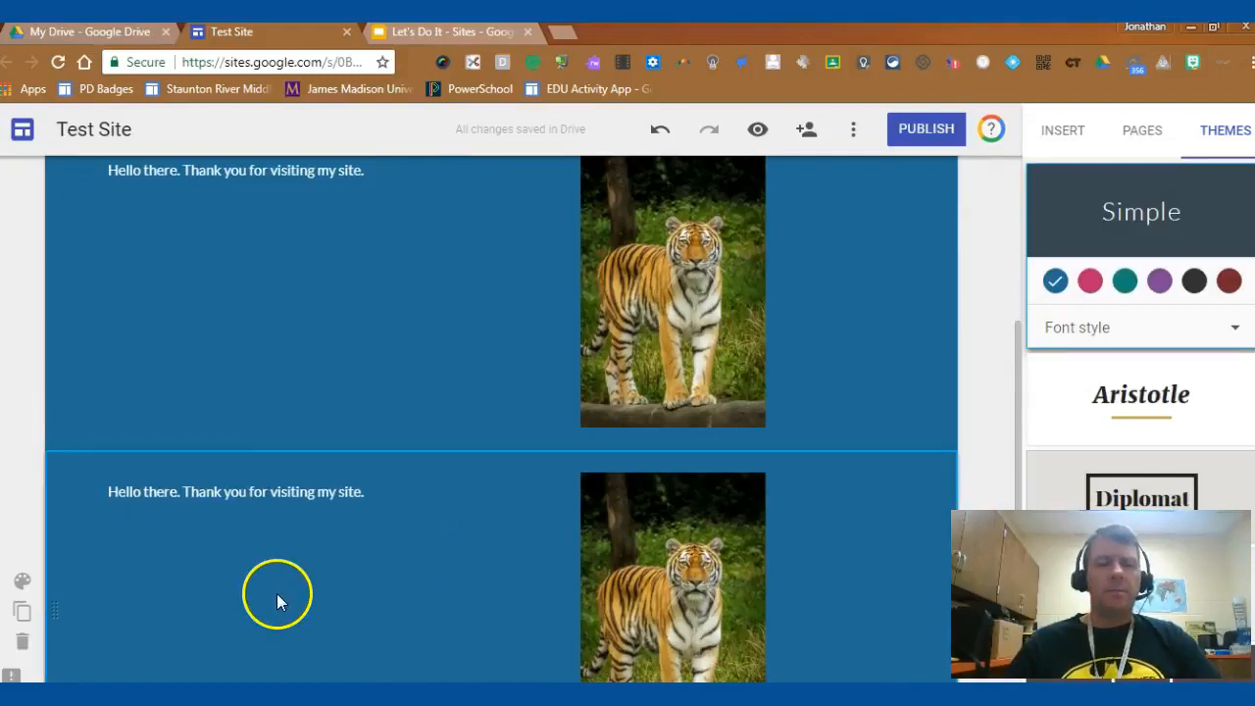
- Delete the duplicated section below the original welcome section
scroll(276, 591, "down", 3)
scroll(274, 549, "up", 1)
left_click(334, 363)
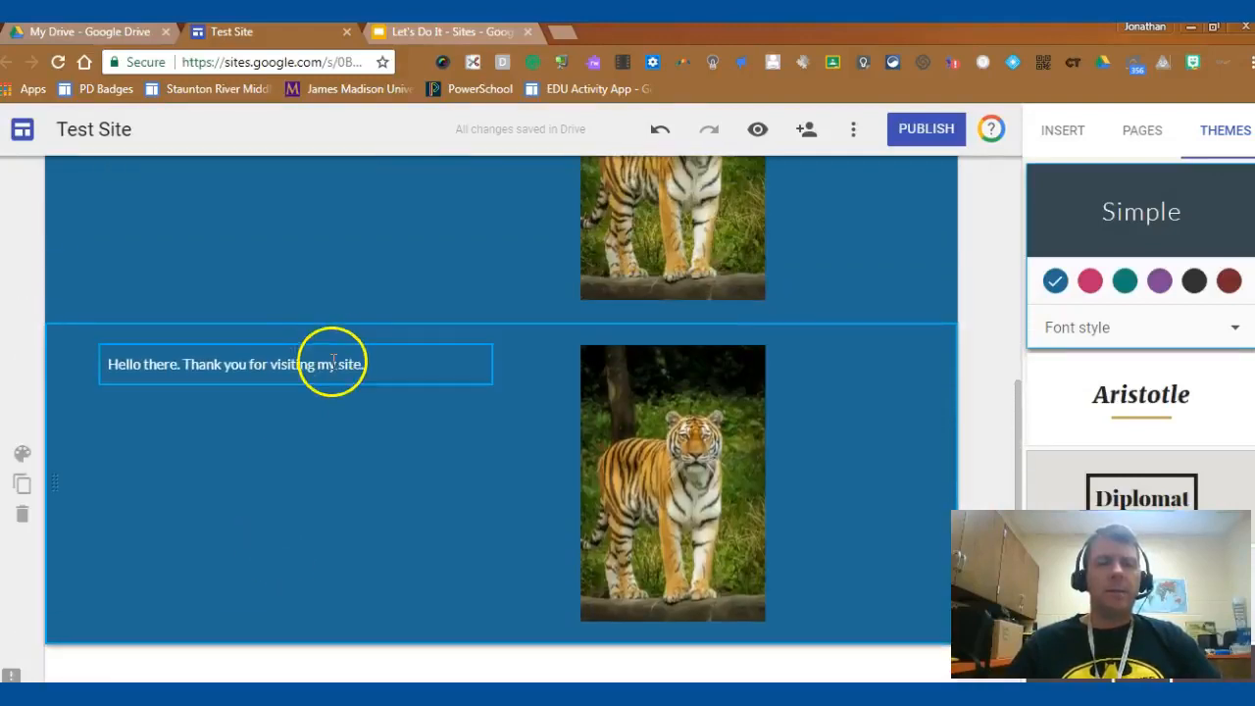
left_click(333, 363)
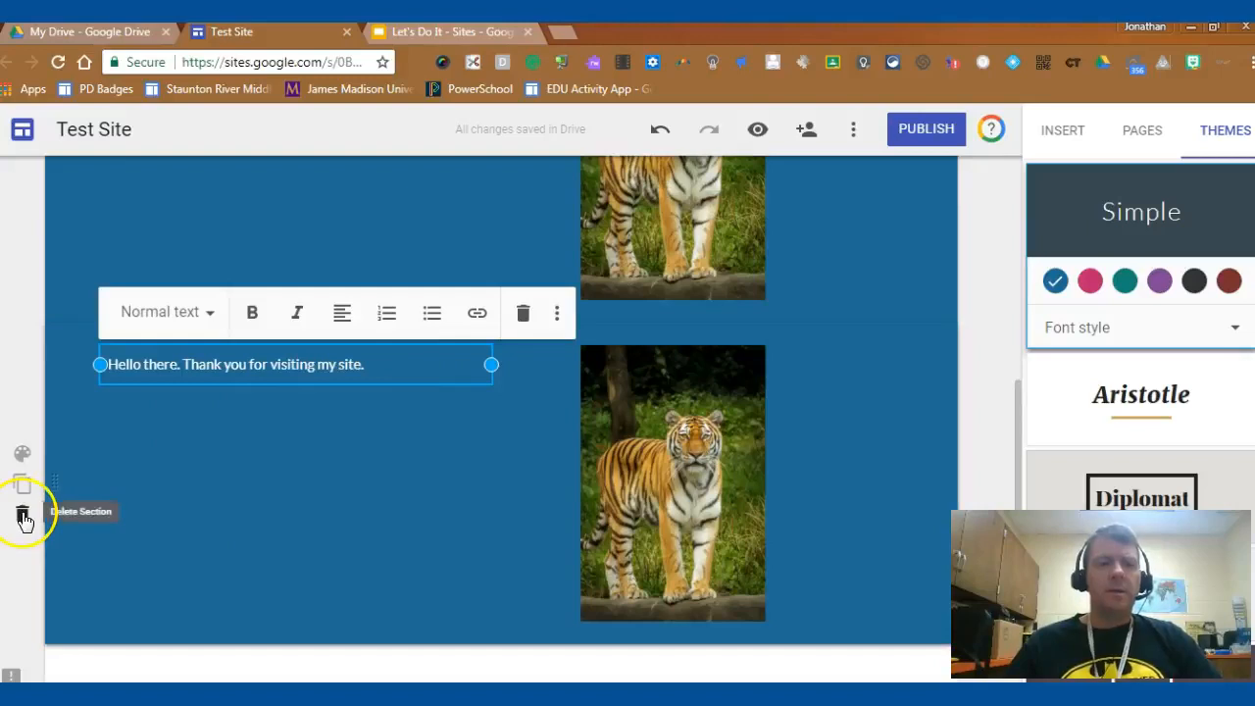
mouse_move(54, 488)
left_mouse_down()
mouse_move(61, 210)
mouse_move(73, 387)
mouse_move(34, 343)
mouse_move(45, 468)
left_mouse_up()
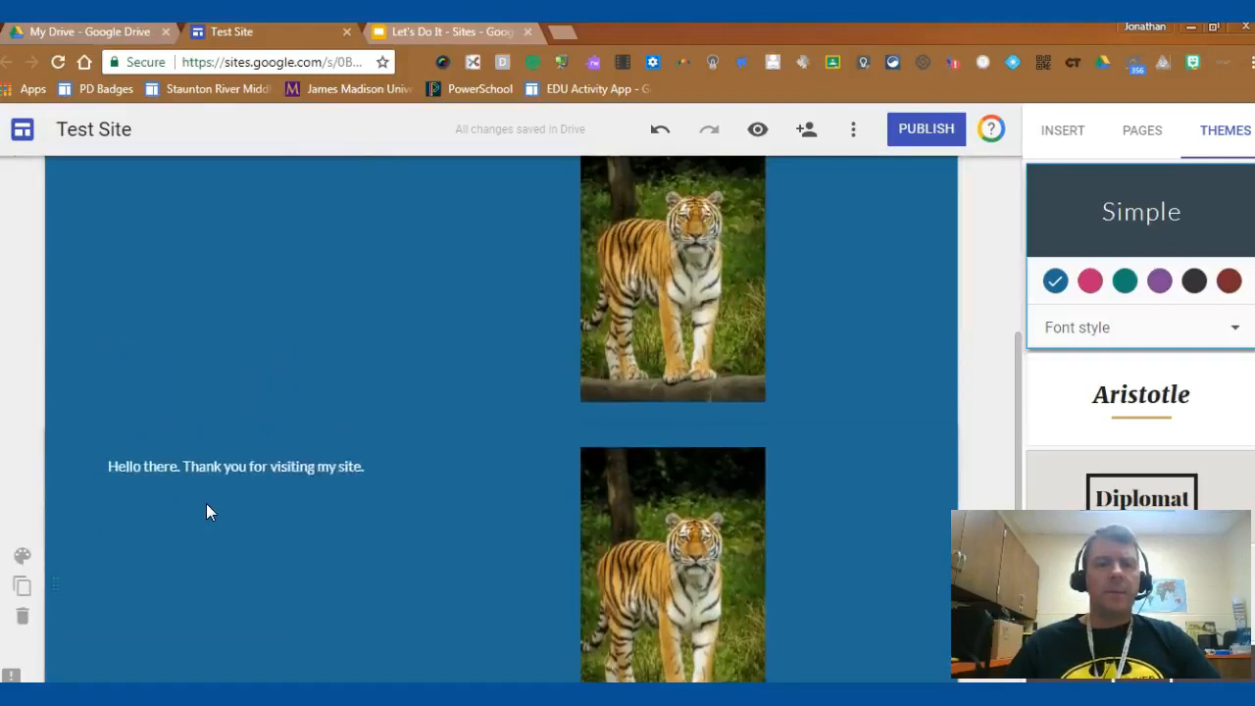
left_click(23, 638)
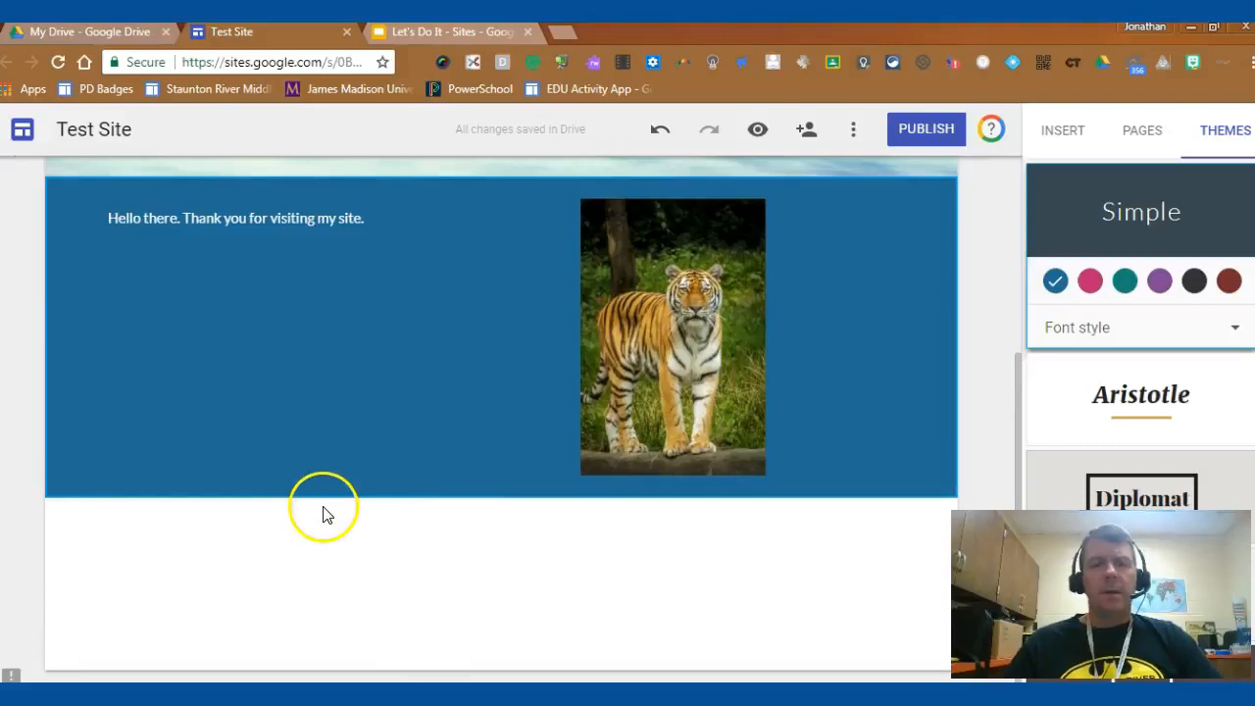
- Examine the quick insert options in the blank area below the blue section
double_click(173, 542)
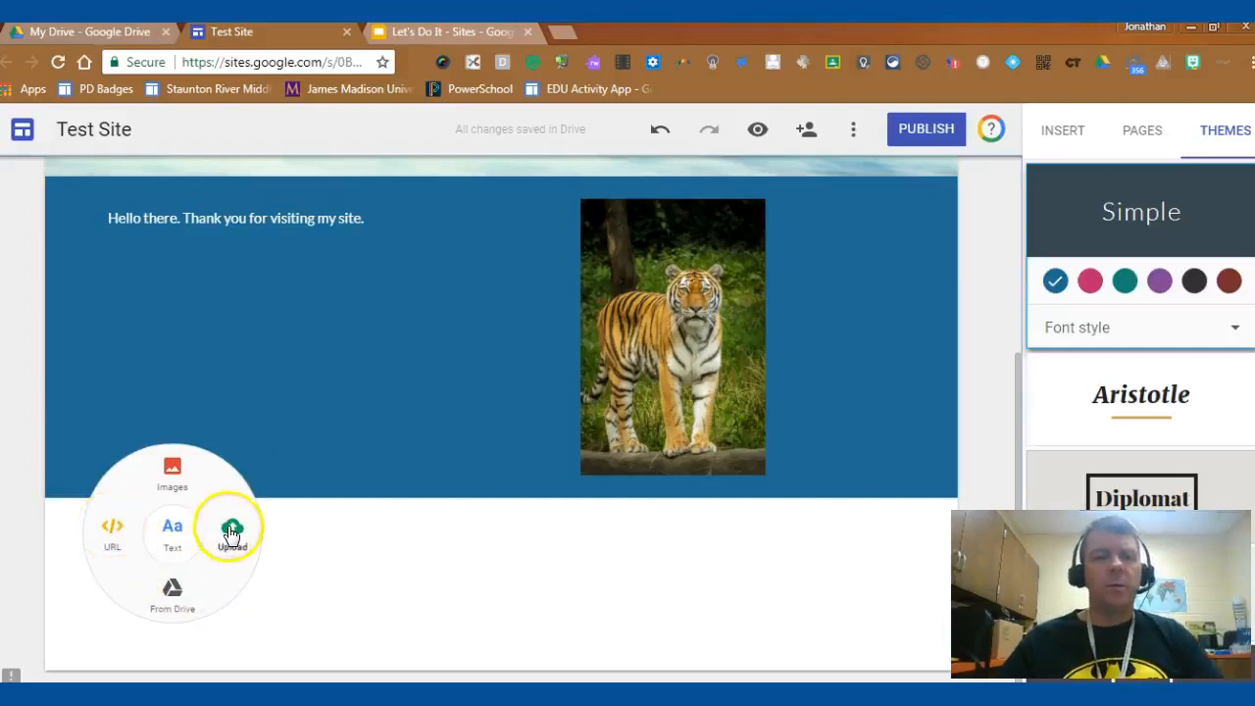
left_click(427, 576)
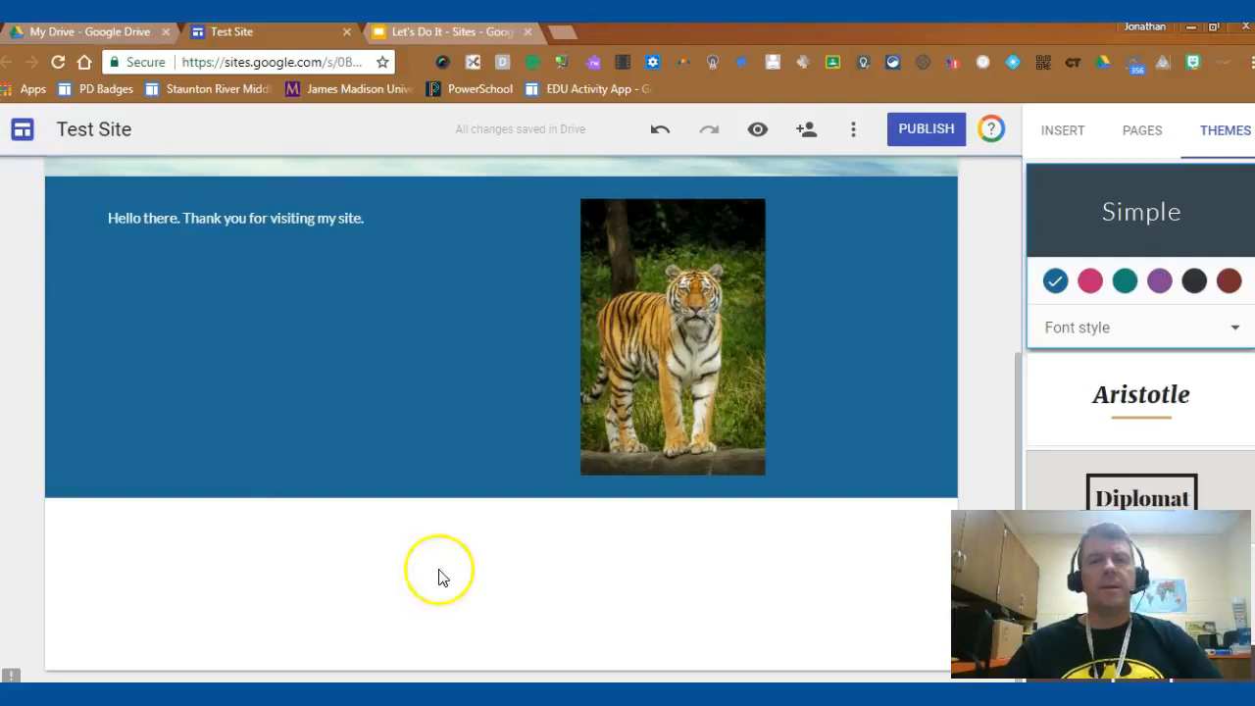
- Resize the "Home Page" title box so it fills only the left half of the header
scroll(700, 588, "up", 3)
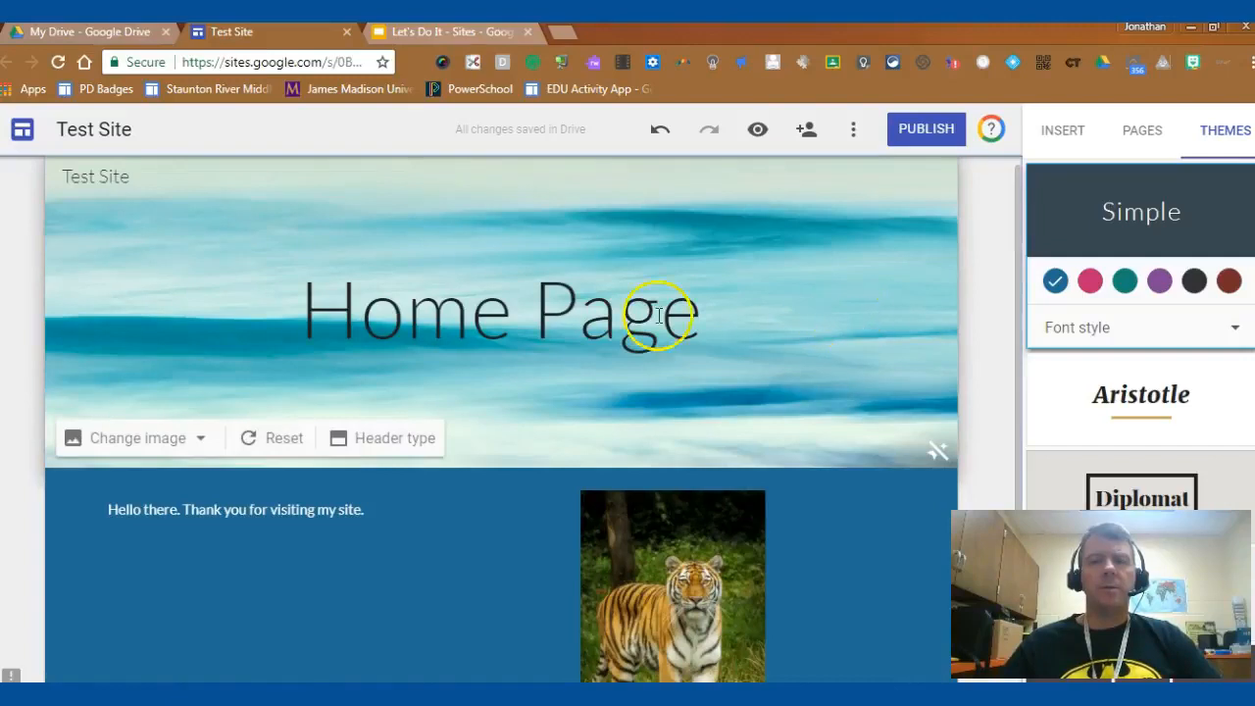
left_click(476, 312)
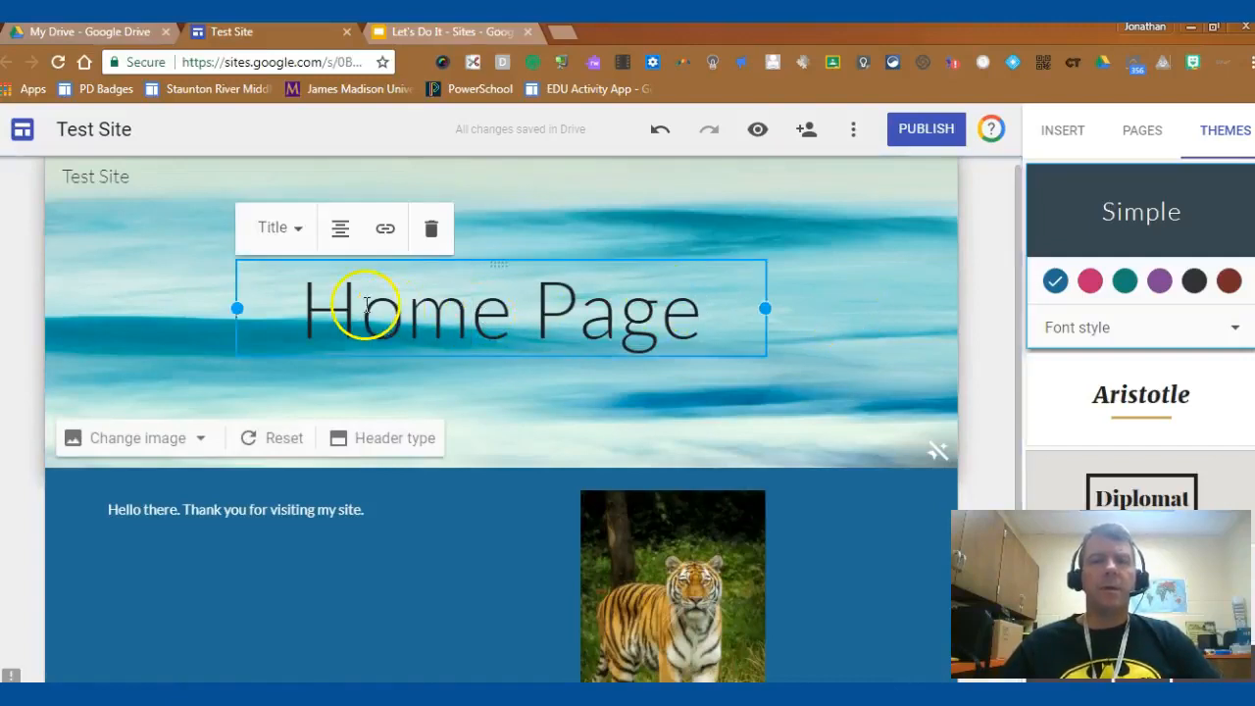
left_click_drag(237, 310, 100, 309)
left_click_drag(764, 306, 560, 308)
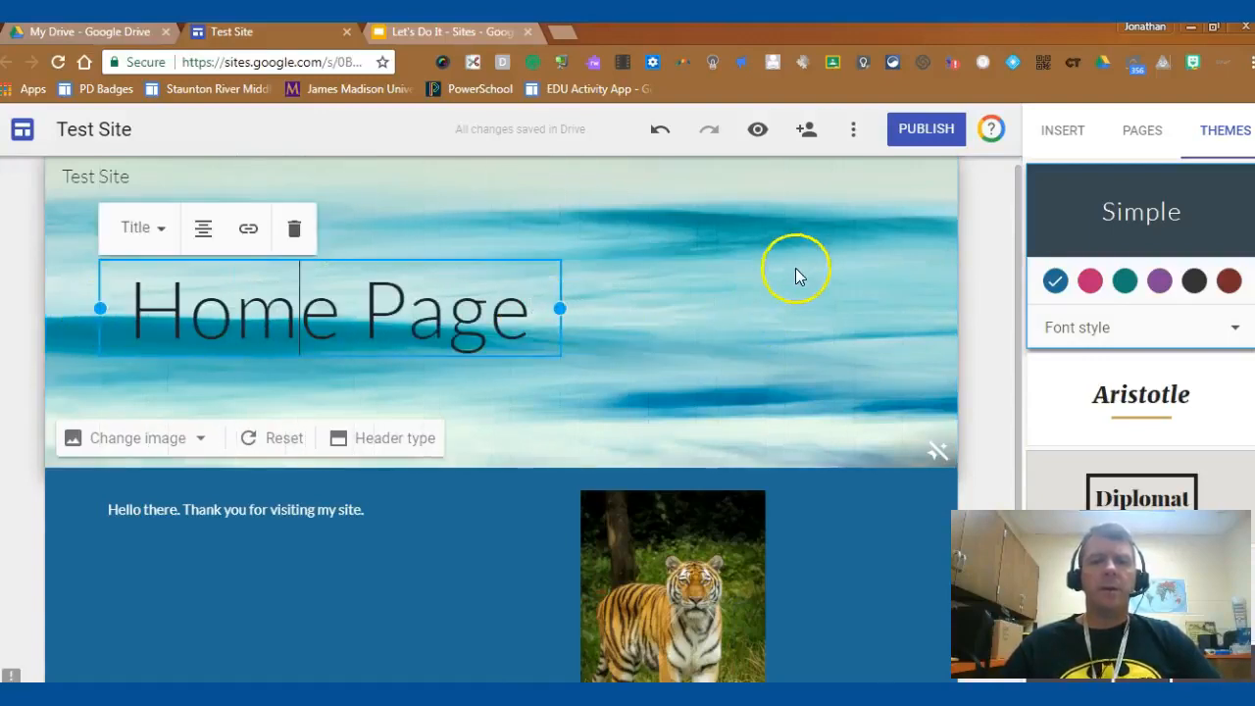
- Insert a picture of a walking tiger in the header and position it beside the "Home Page" title
double_click(740, 318)
left_click(743, 261)
double_click(452, 407)
left_click_drag(690, 327, 713, 283)
left_click(470, 396)
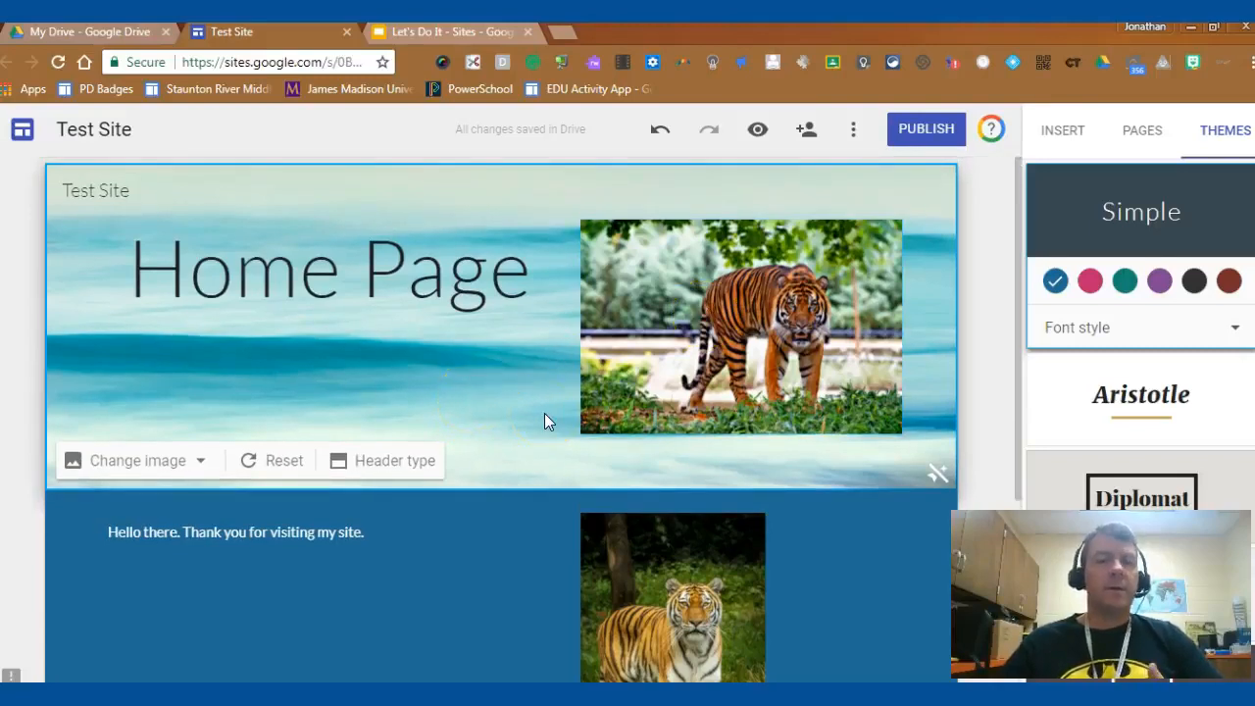
- Add a new page named "Page 2" to the site
left_click(1016, 291)
scroll(1016, 291, "down", 3)
scroll(1020, 284, "up", 3)
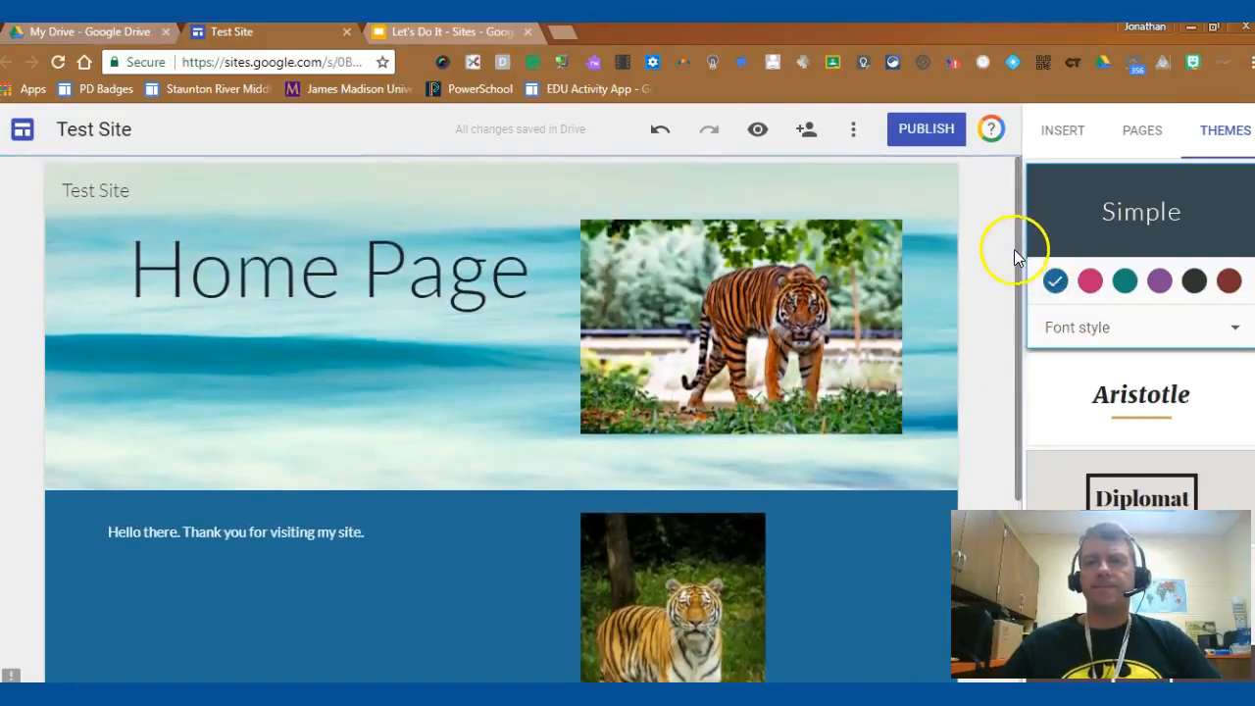
left_click(1060, 135)
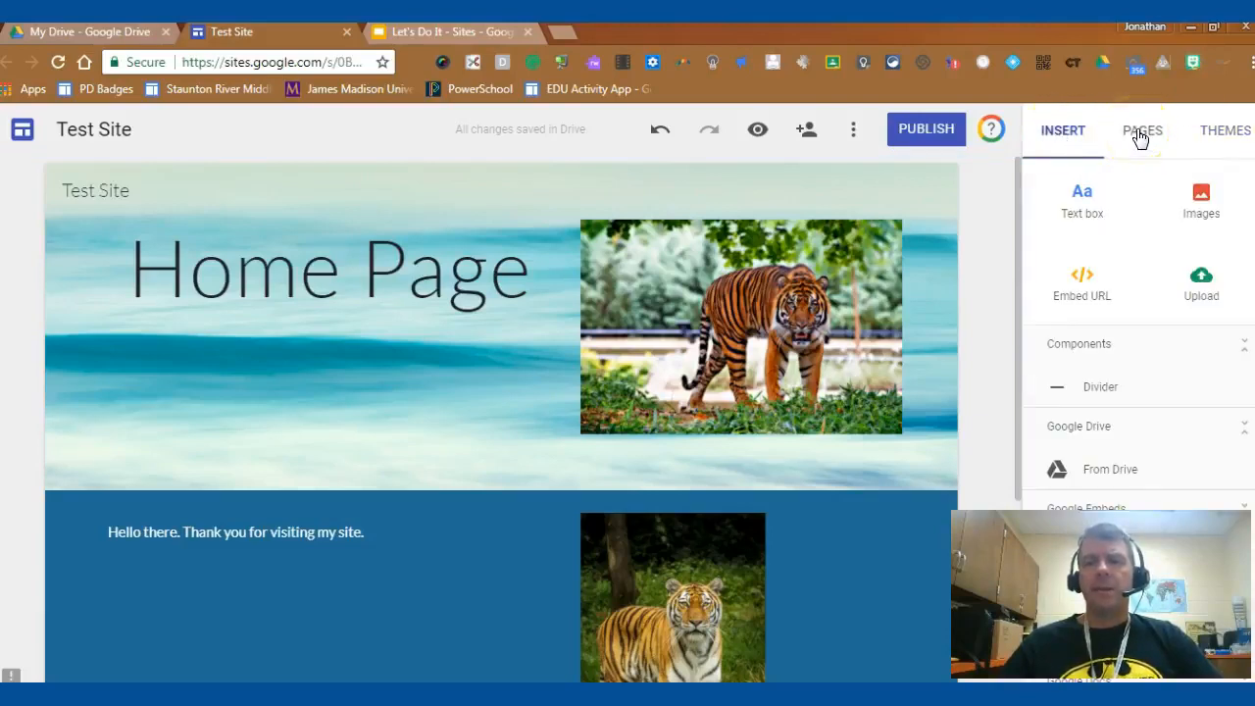
left_click(1140, 137)
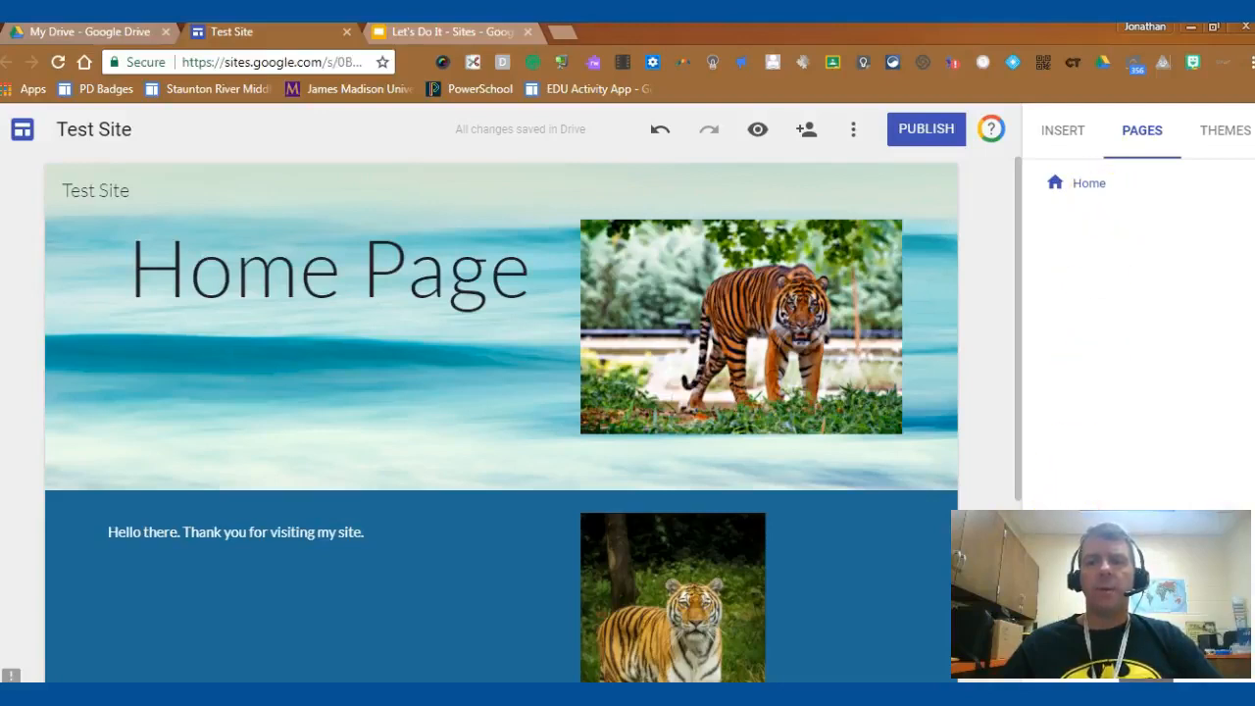
left_click(1179, 324)
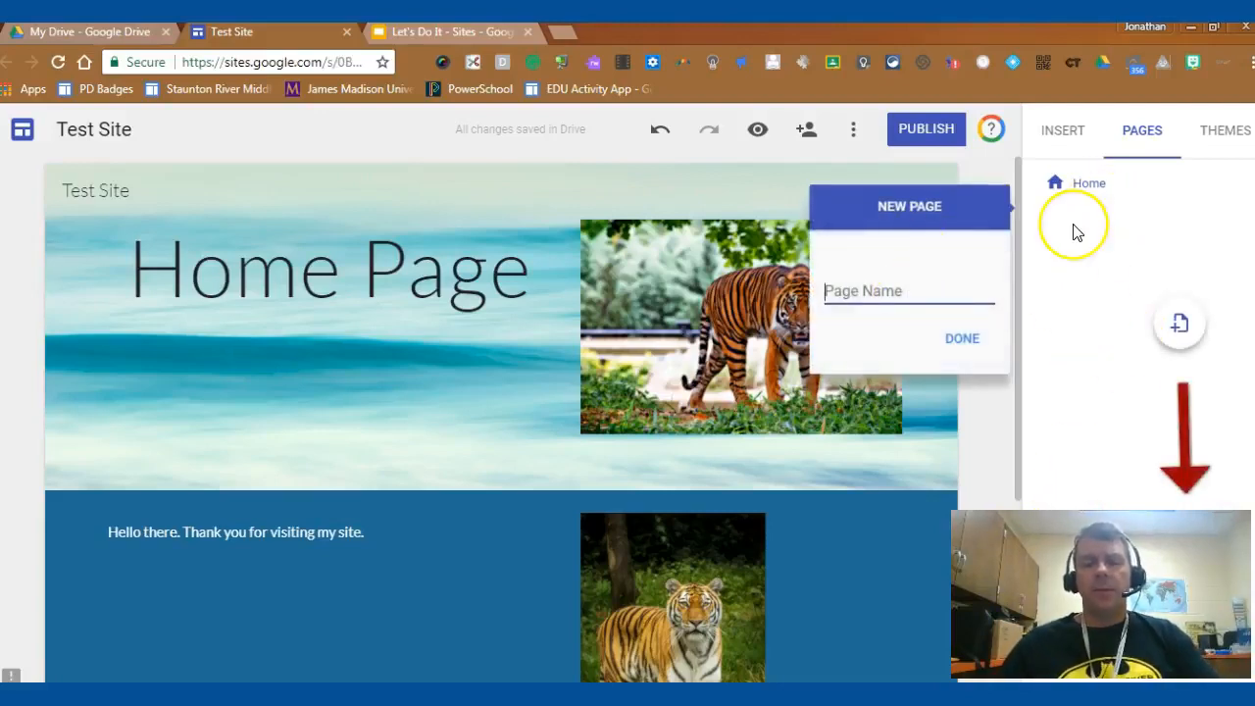
type("PAge")
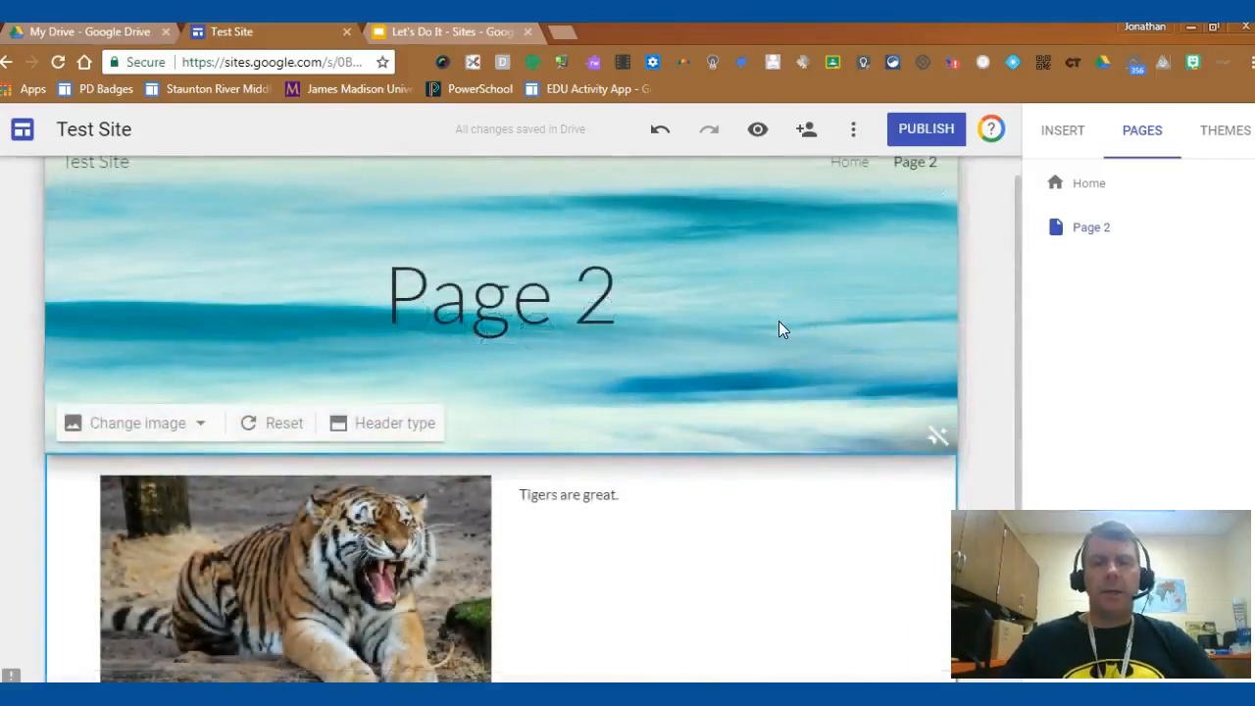
- Add a page named "Subpage 1" and nest it under Page 2
scroll(1020, 339, "down", 1)
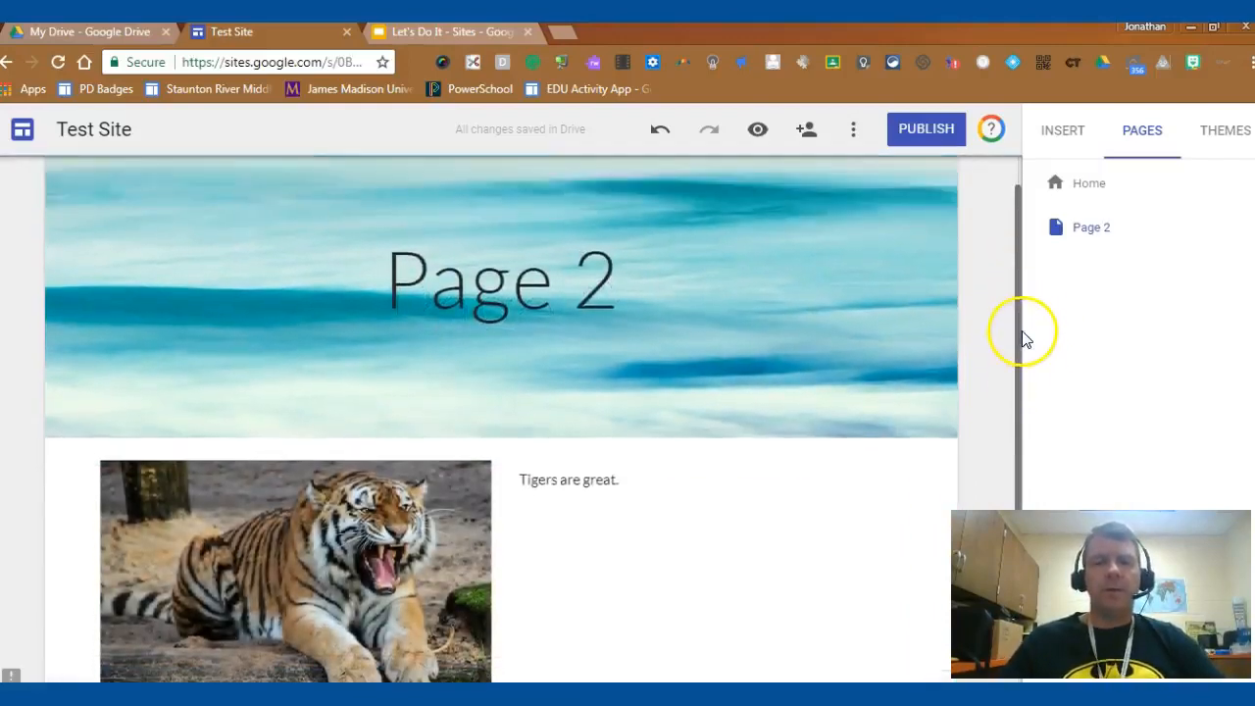
scroll(1020, 323, "up", 1)
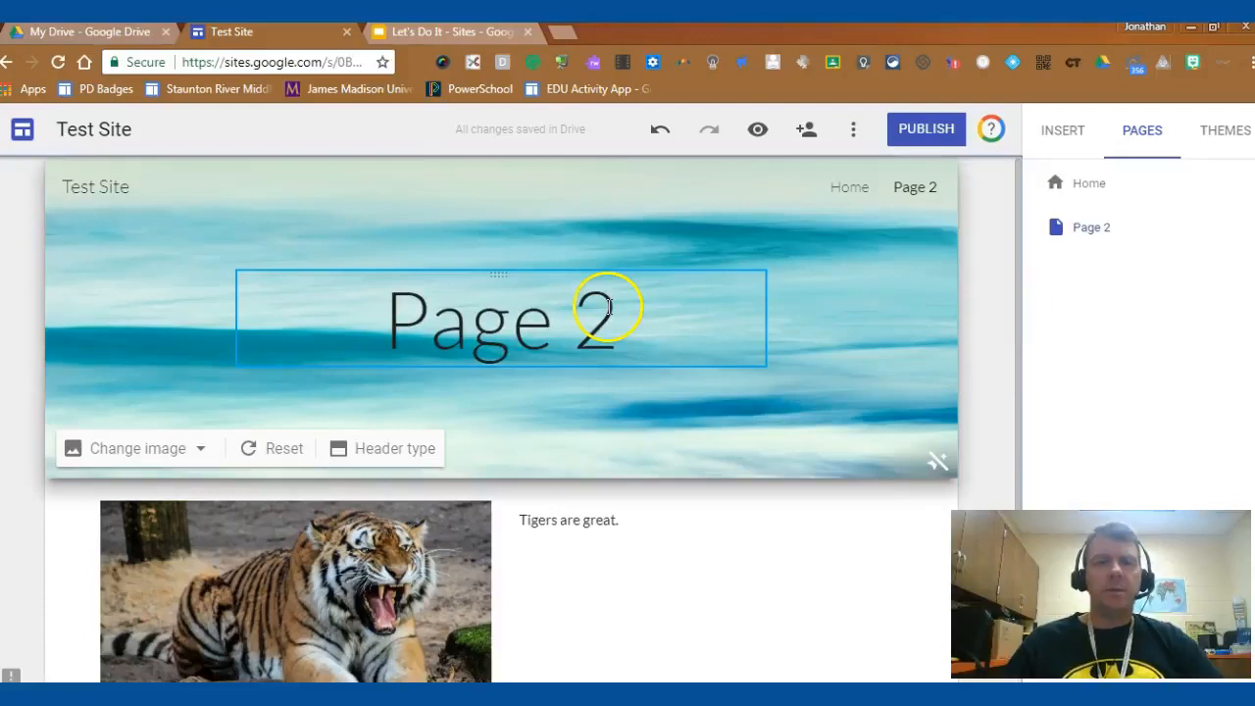
scroll(344, 484, "down", 2)
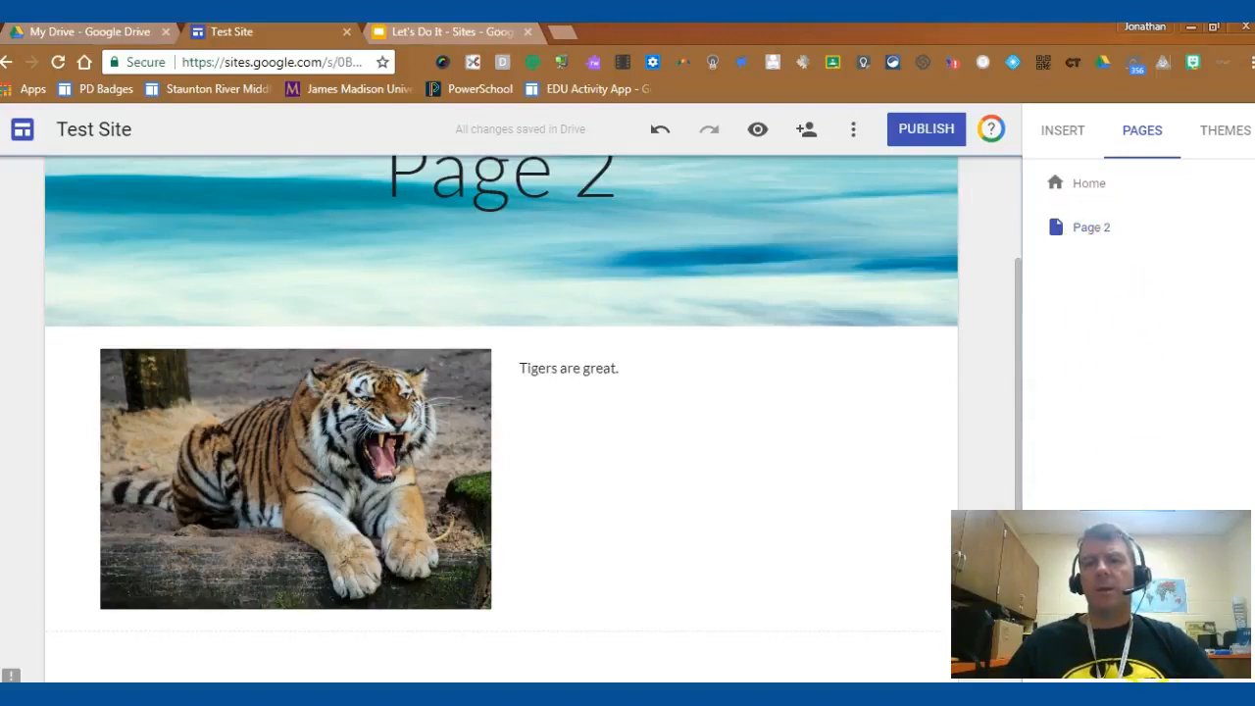
left_click(1089, 233)
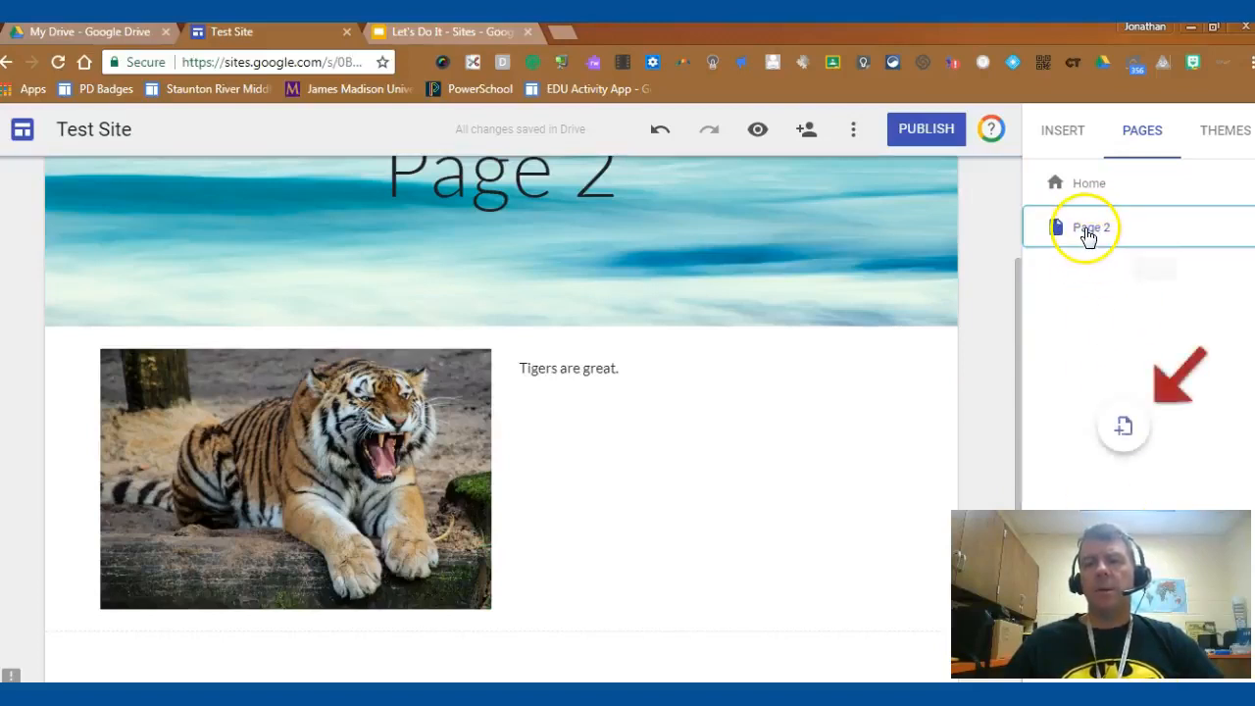
left_click(1123, 426)
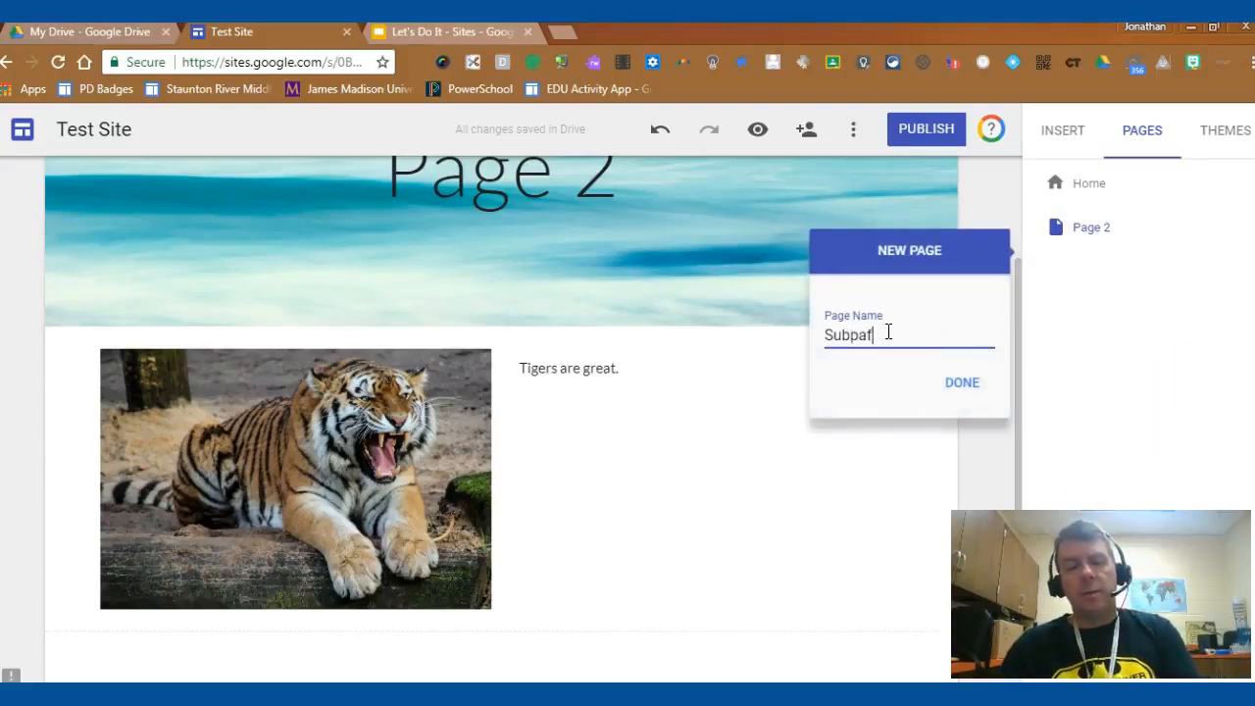
type("Subpage 1")
left_click(944, 384)
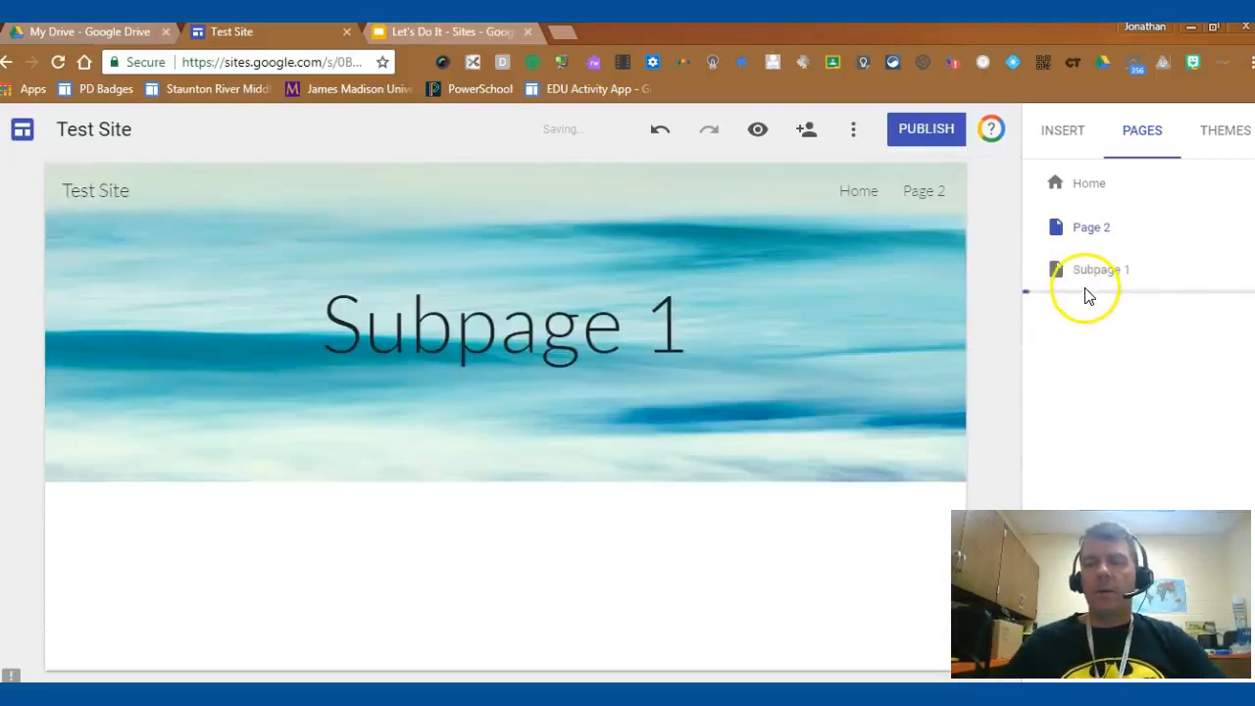
left_click_drag(1087, 281, 1098, 238)
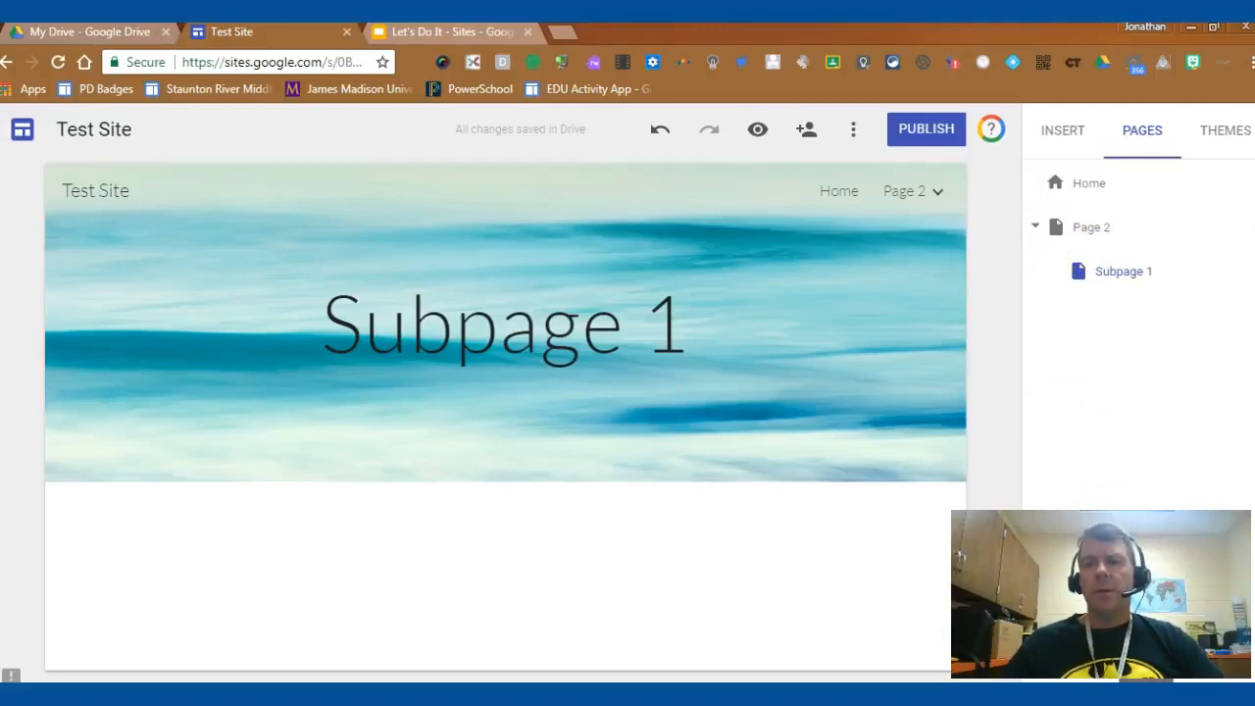
- Add a page named "Subpage 2" nested under Page 2, below Subpage 1
left_click(1145, 652)
type("Subpage 2")
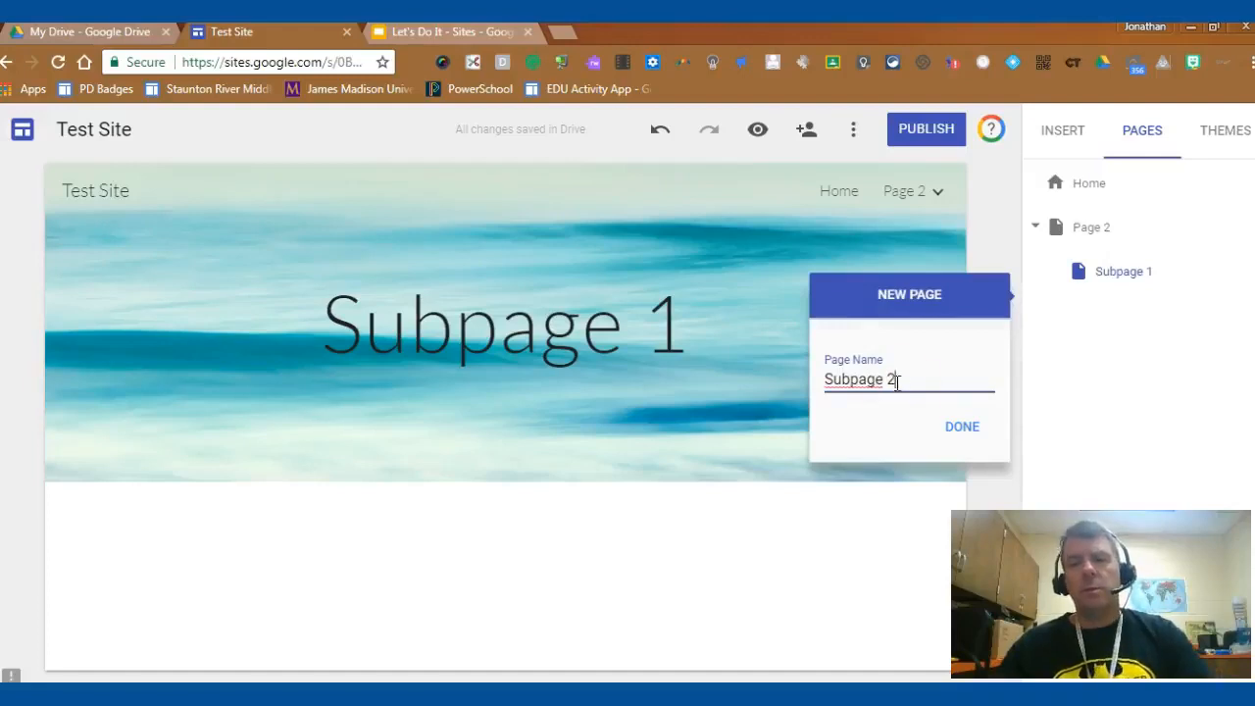
left_click(965, 428)
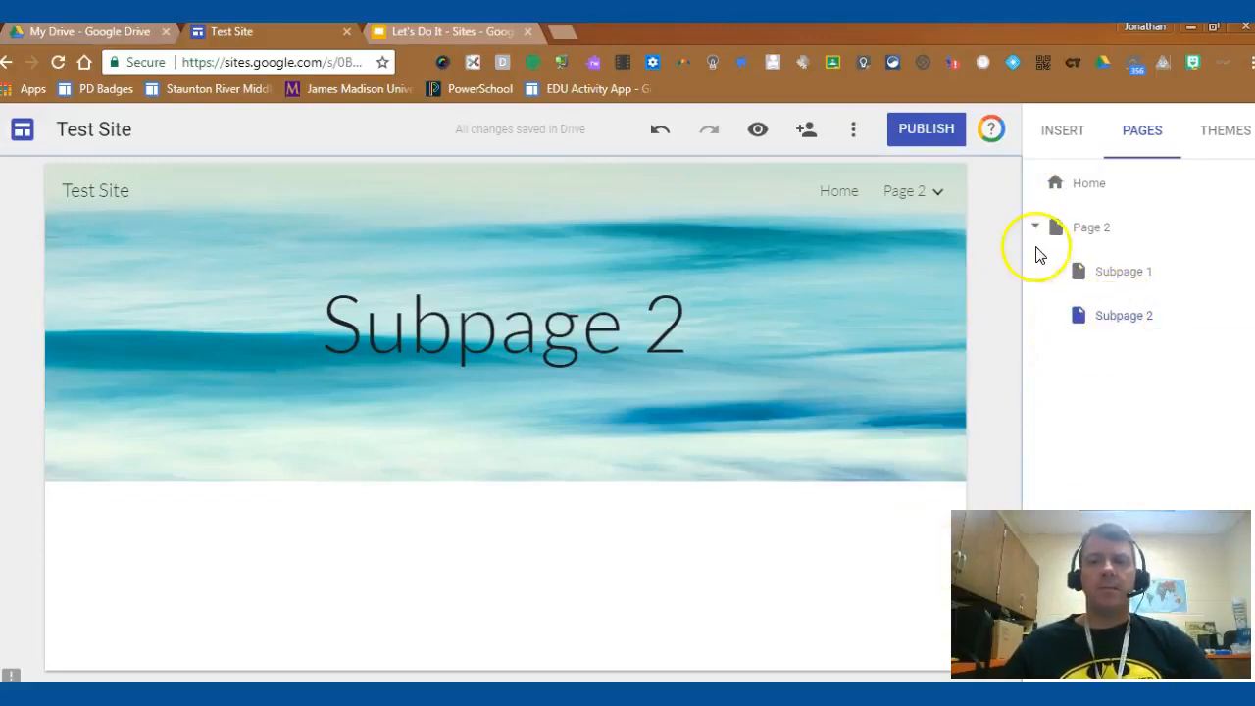
- Publish the site at the web address "test-site" and let anyone on the web visit it
left_click(939, 138)
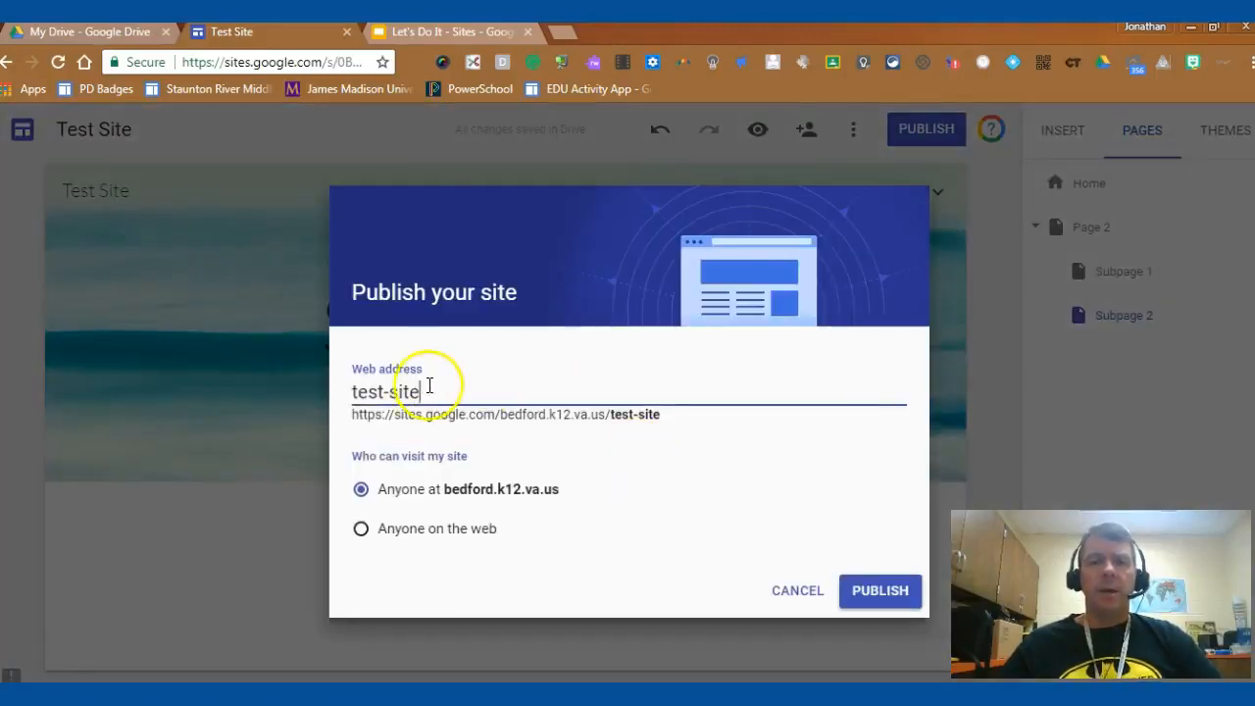
left_click_drag(433, 393, 321, 380)
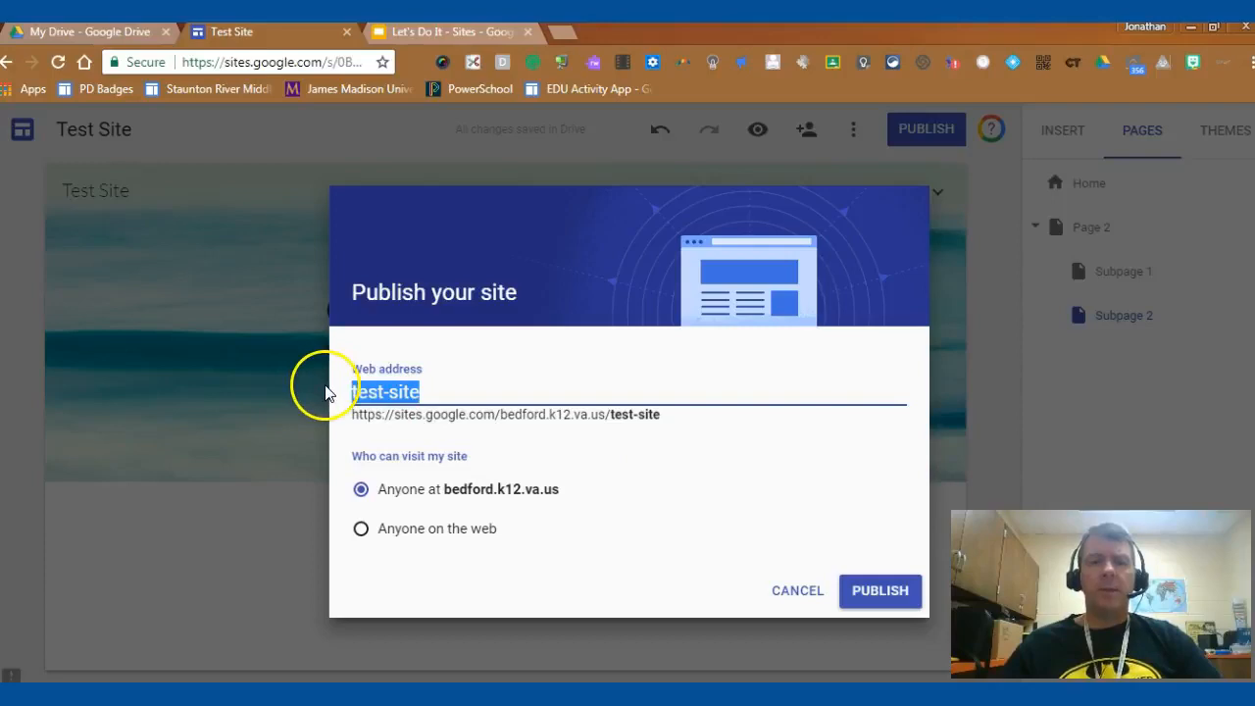
left_click(457, 391)
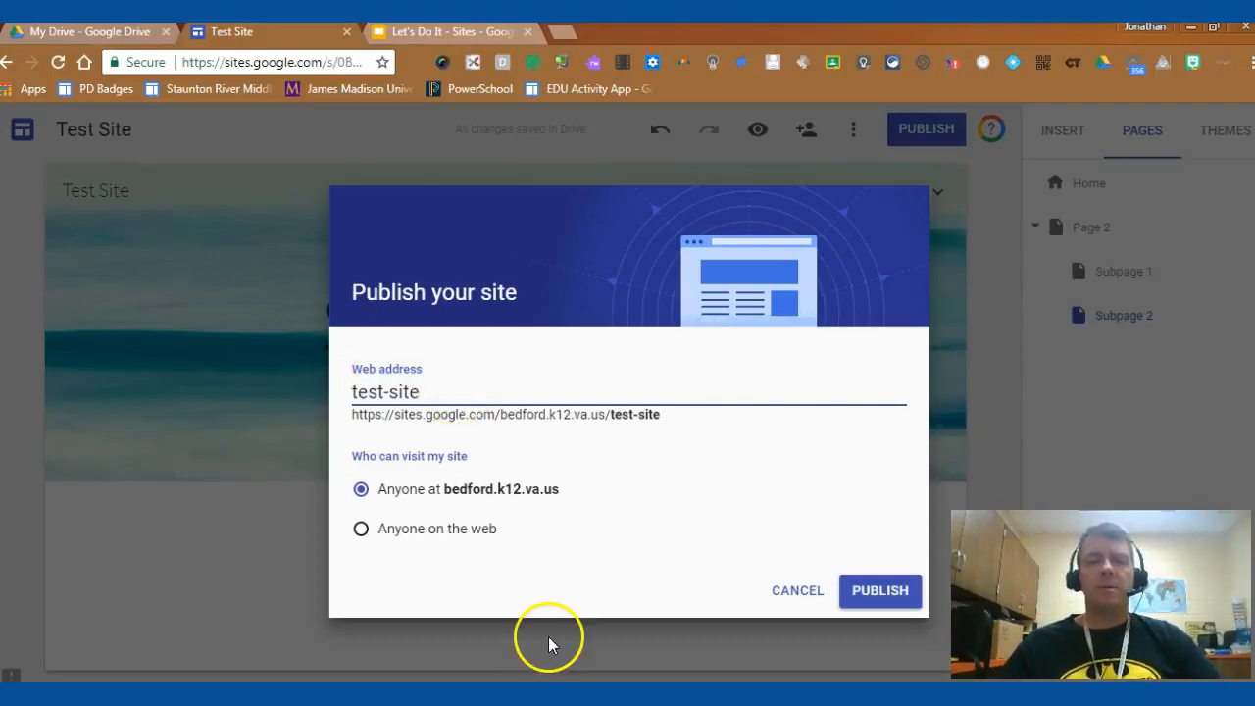
left_click(412, 531)
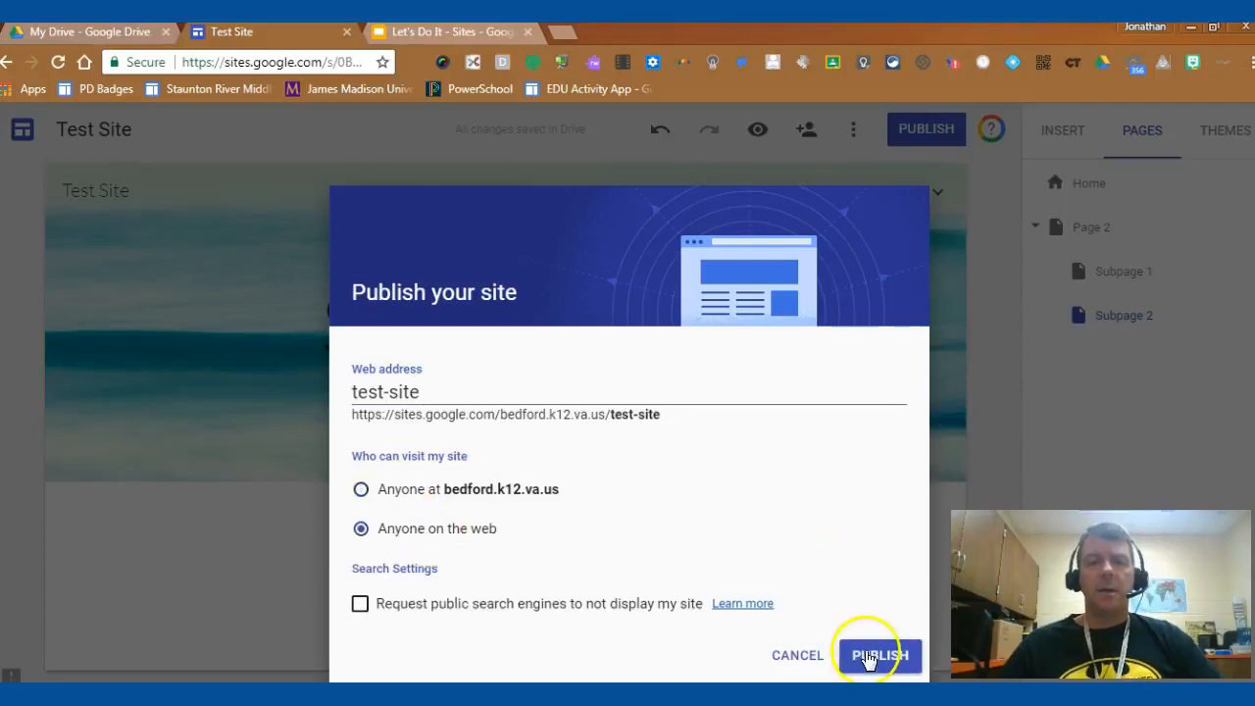
left_click(867, 657)
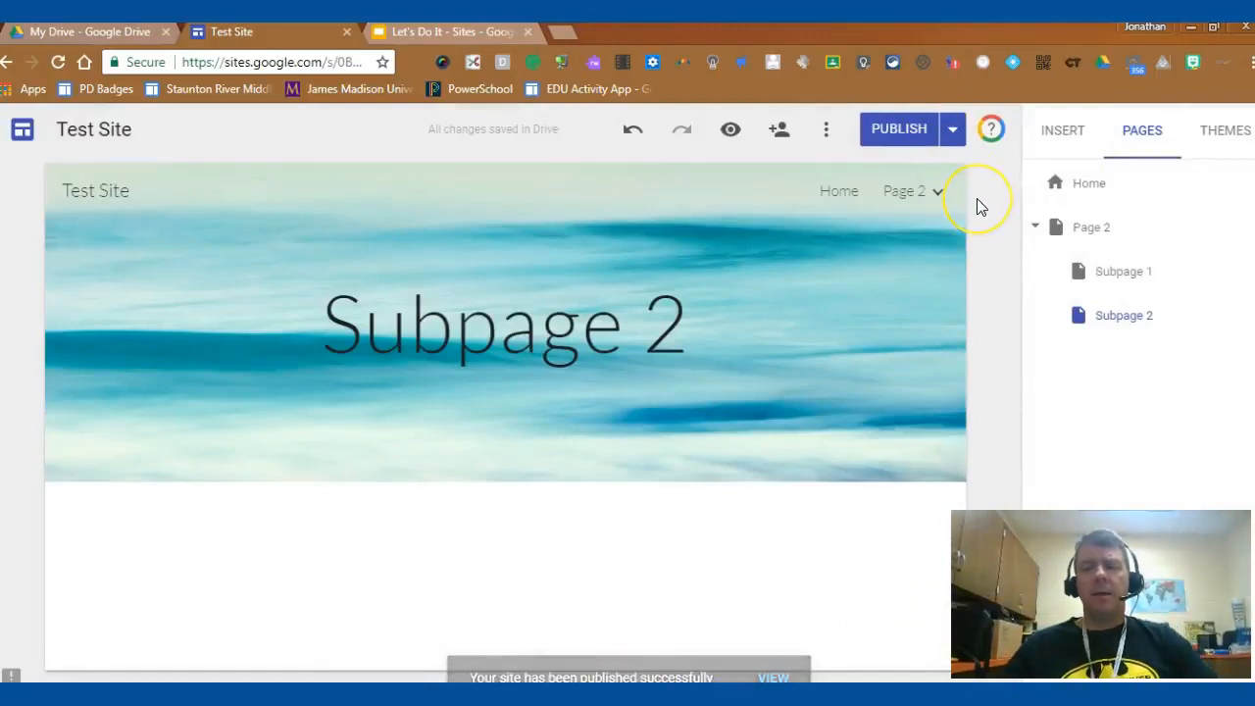
- Open the published site and look through its home page
left_click(956, 135)
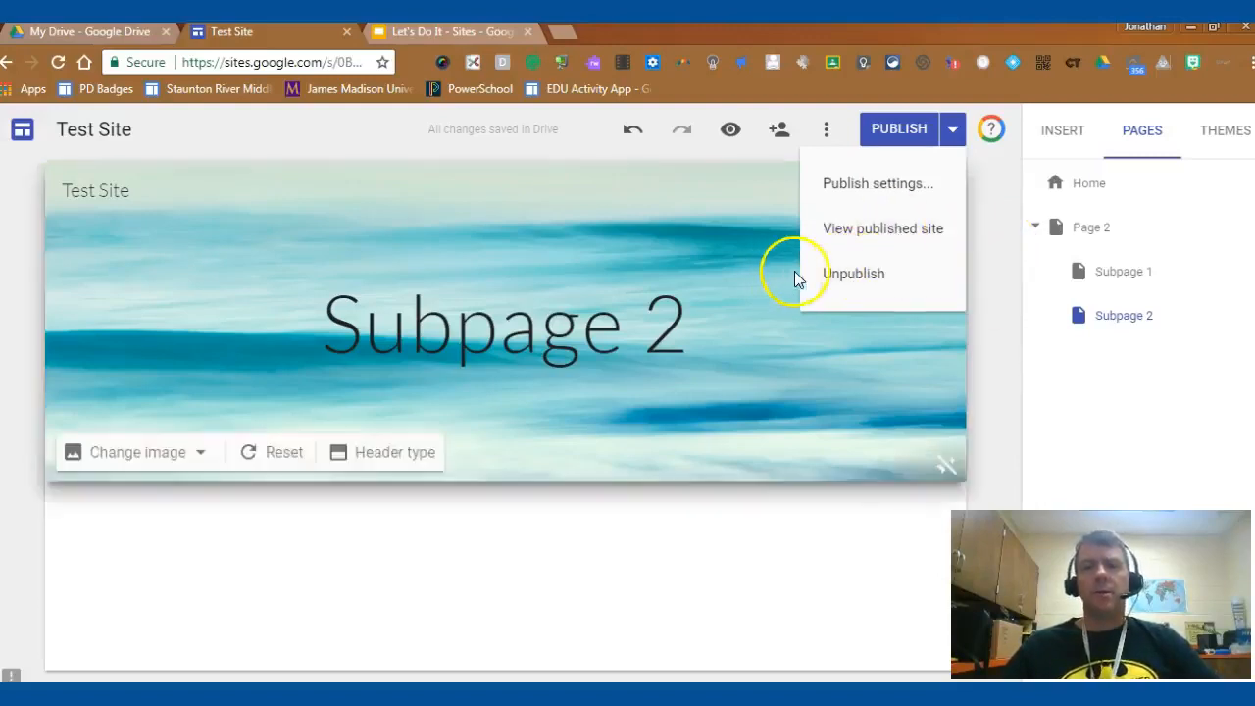
left_click(898, 231)
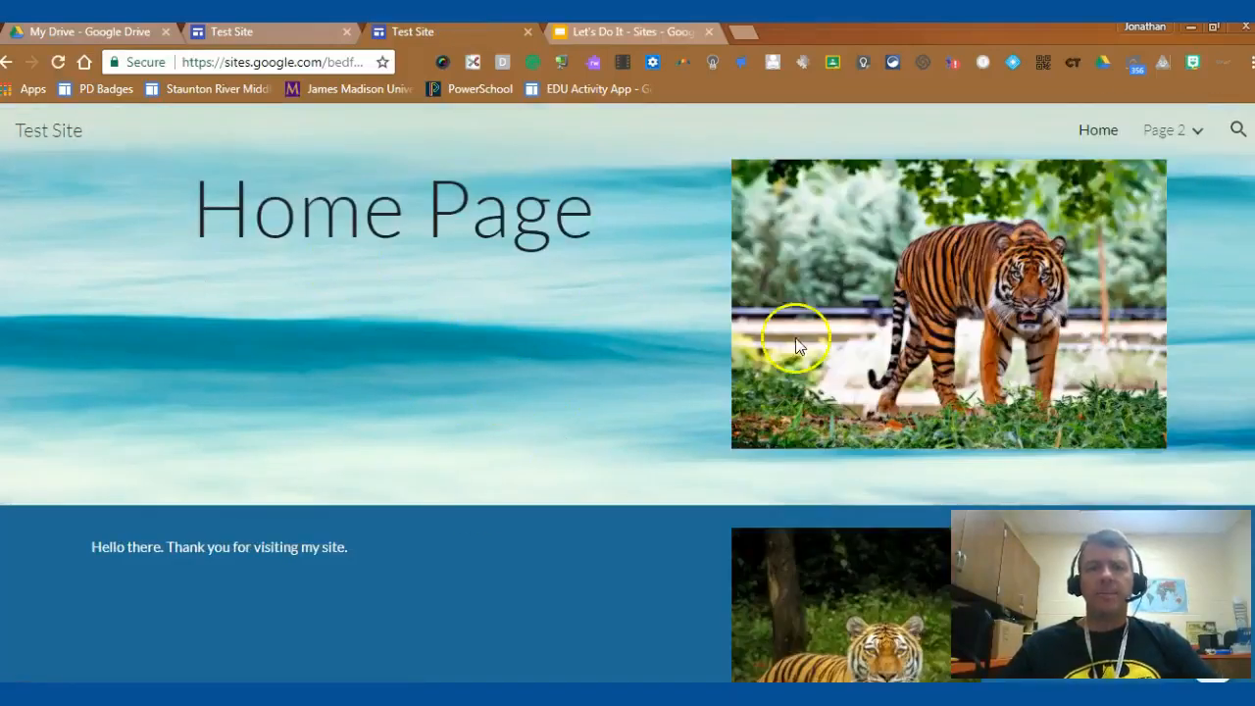
scroll(560, 440, "down", 3)
scroll(560, 440, "up", 3)
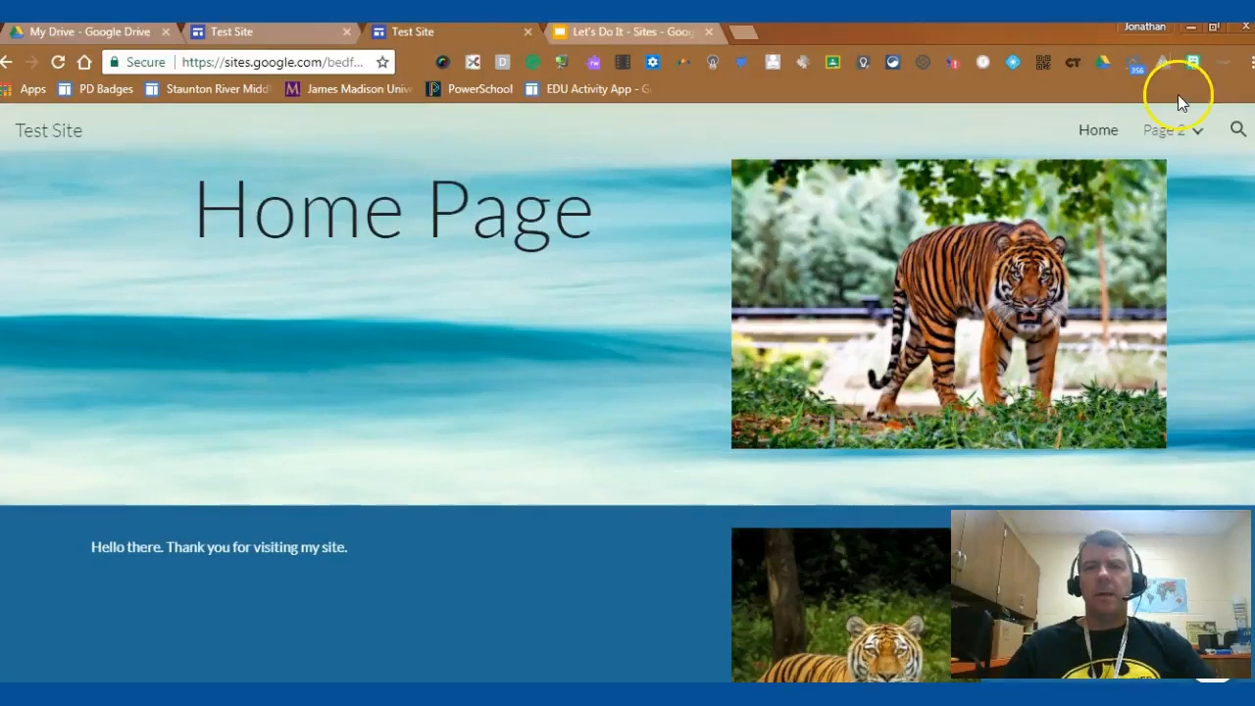
- Check the subpage links under Page 2 on the published site, then open Page 2 and review its content
mouse_move(1188, 130)
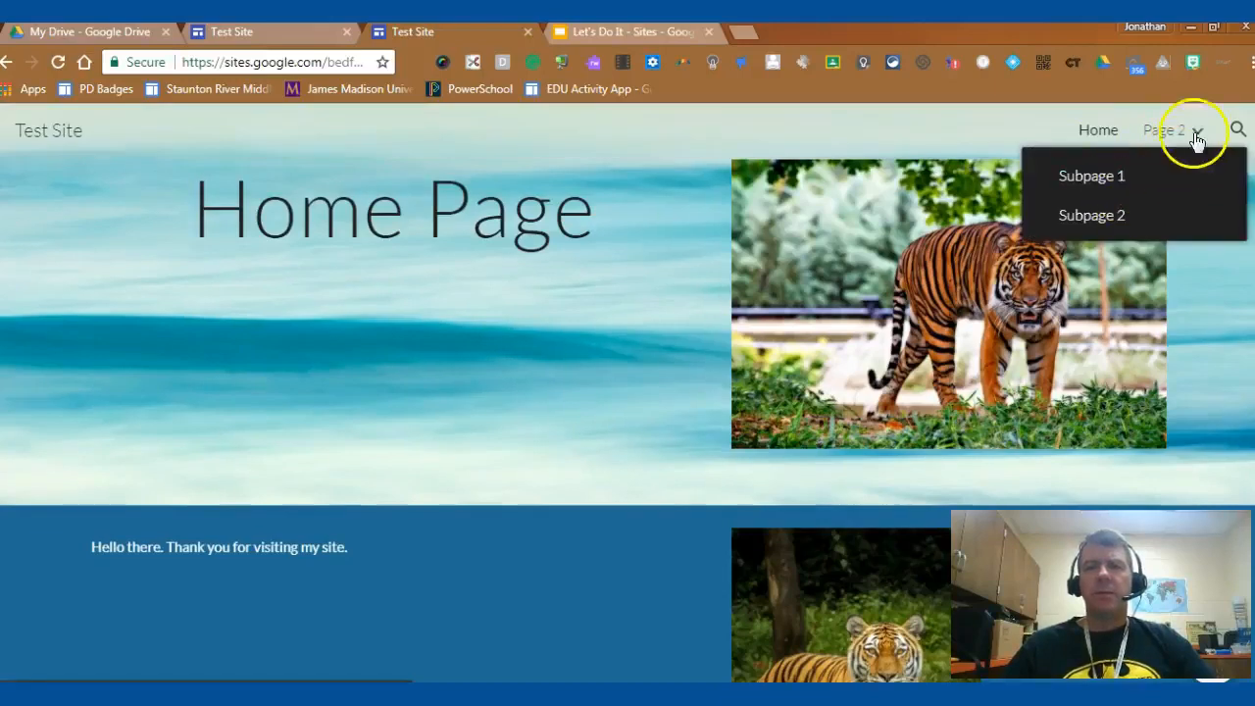
mouse_move(1101, 177)
left_mouse_down()
mouse_move(1100, 226)
mouse_move(1098, 177)
left_mouse_up()
left_click(1172, 134)
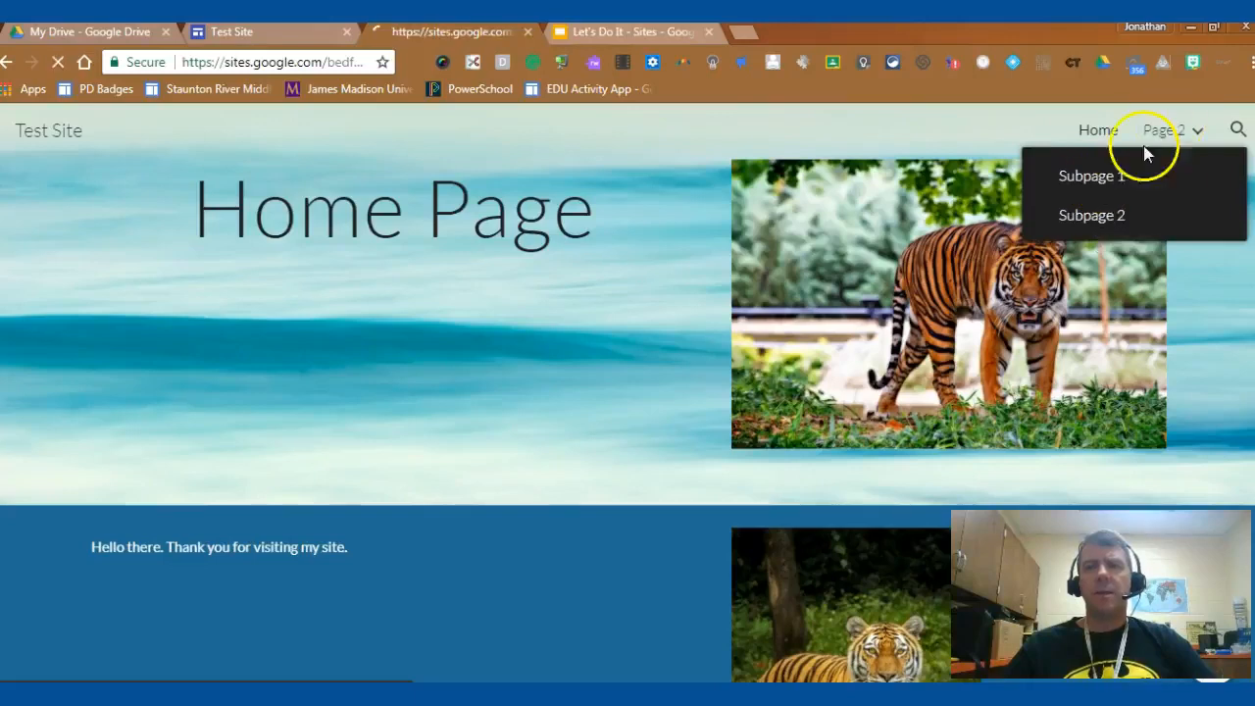
scroll(537, 479, "down", 2)
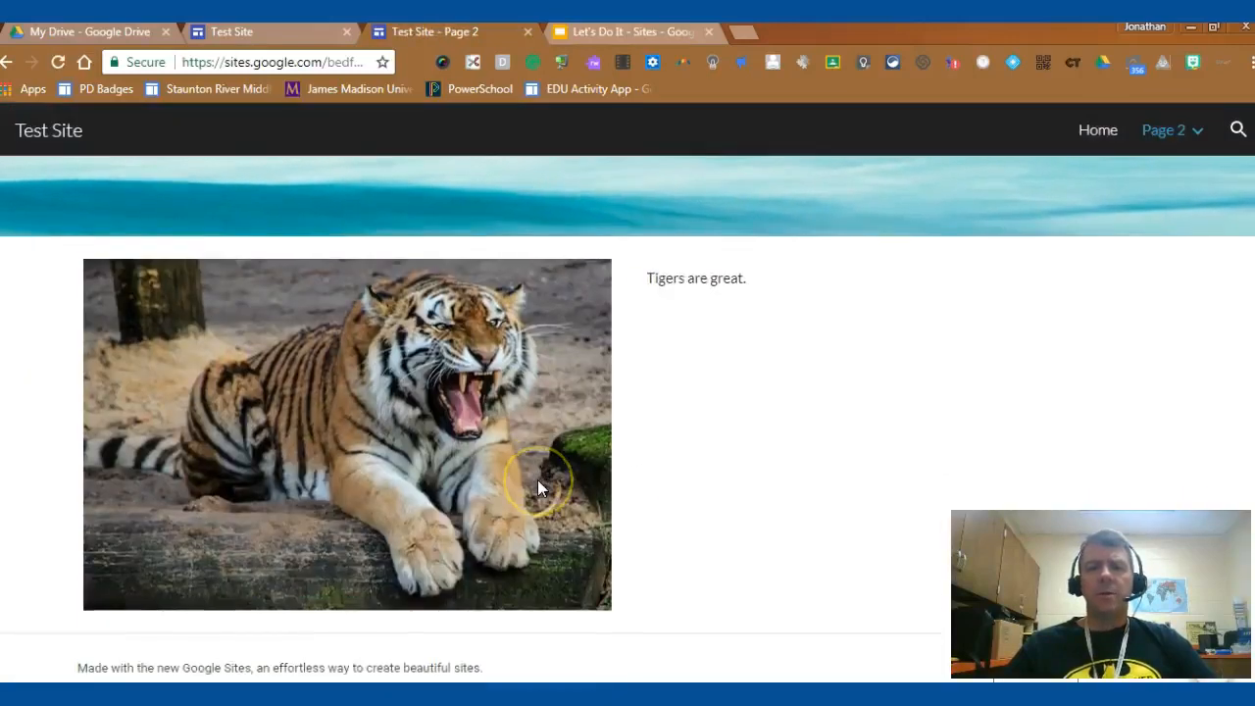
scroll(537, 479, "up", 2)
mouse_move(1179, 135)
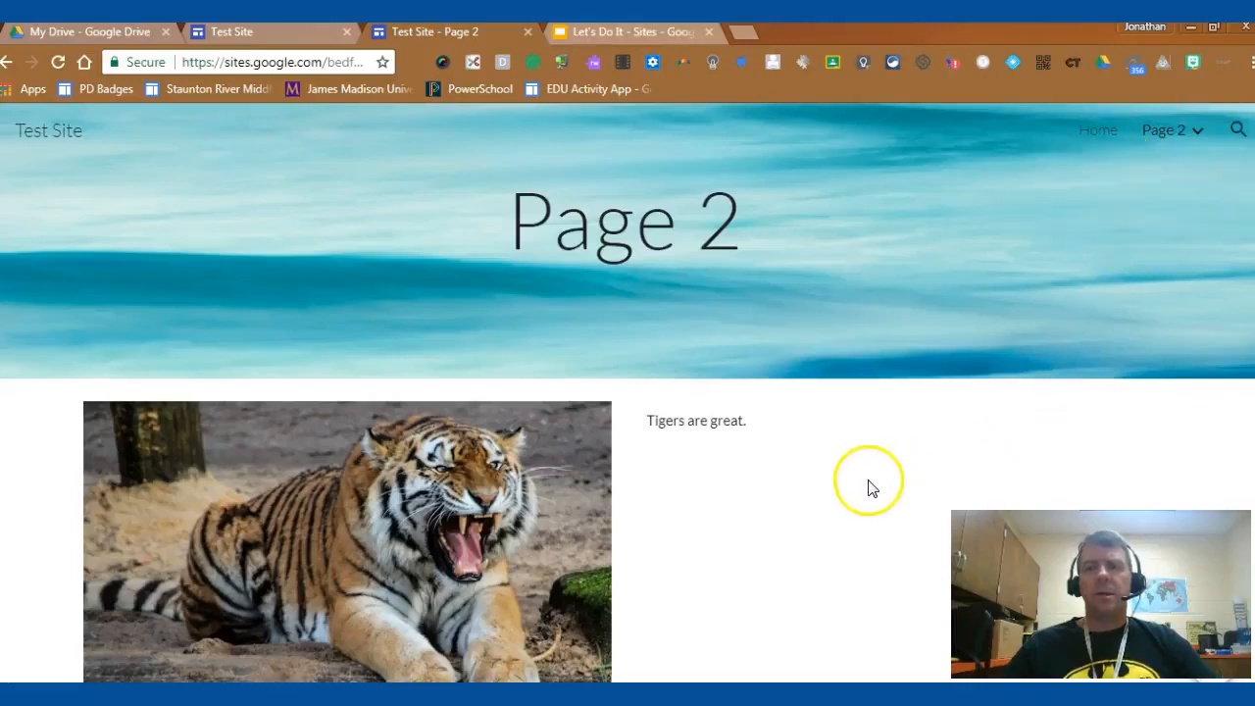
scroll(751, 550, "up", 1)
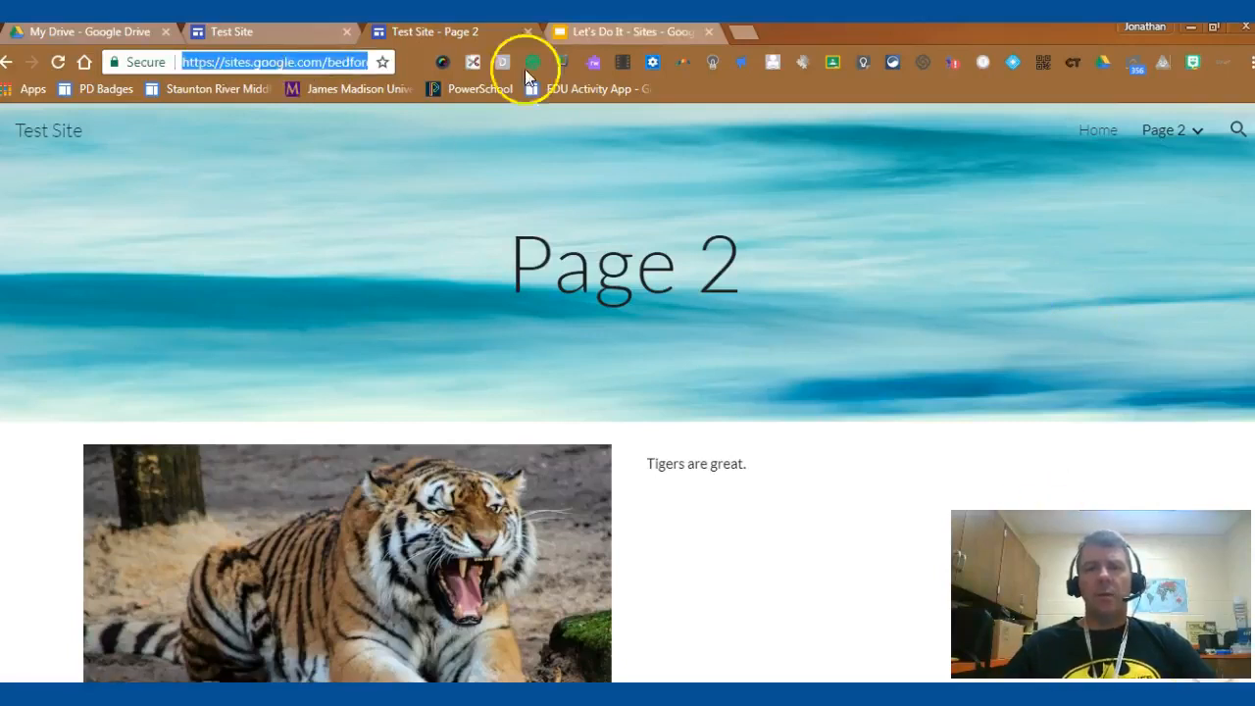
- Return to the published home page, select its web address for sharing, and close the published site
left_click(1089, 130)
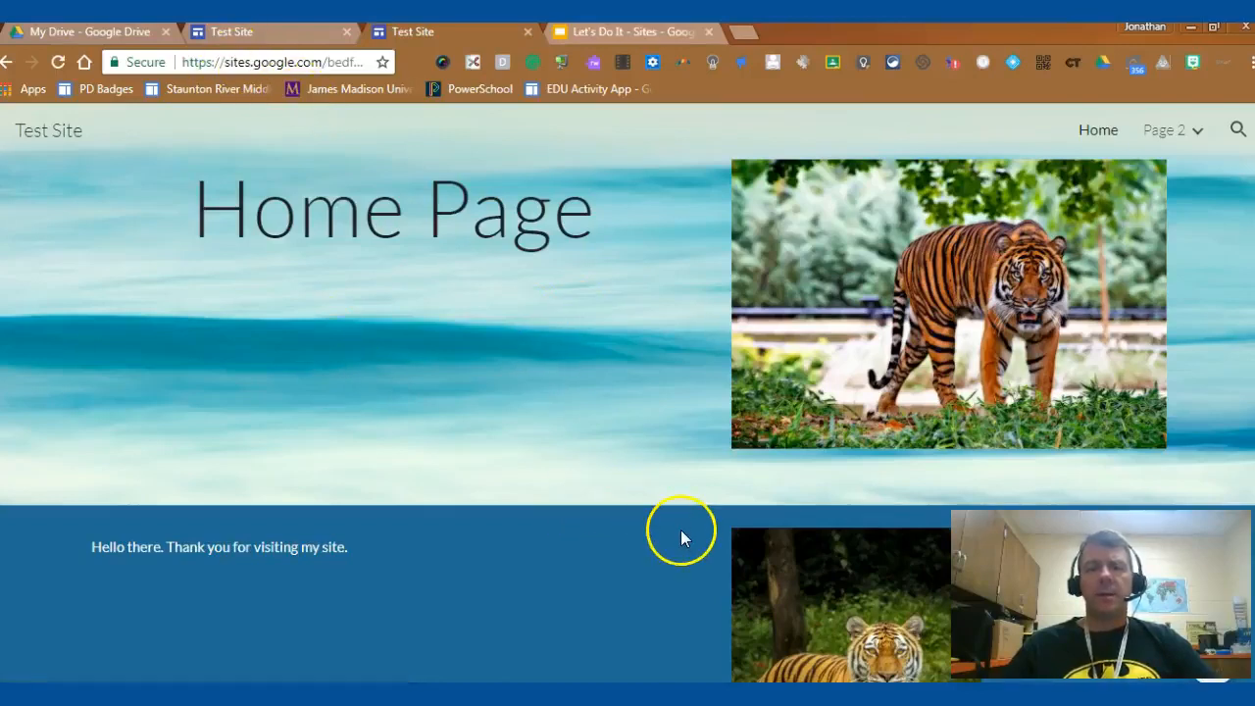
left_click(279, 63)
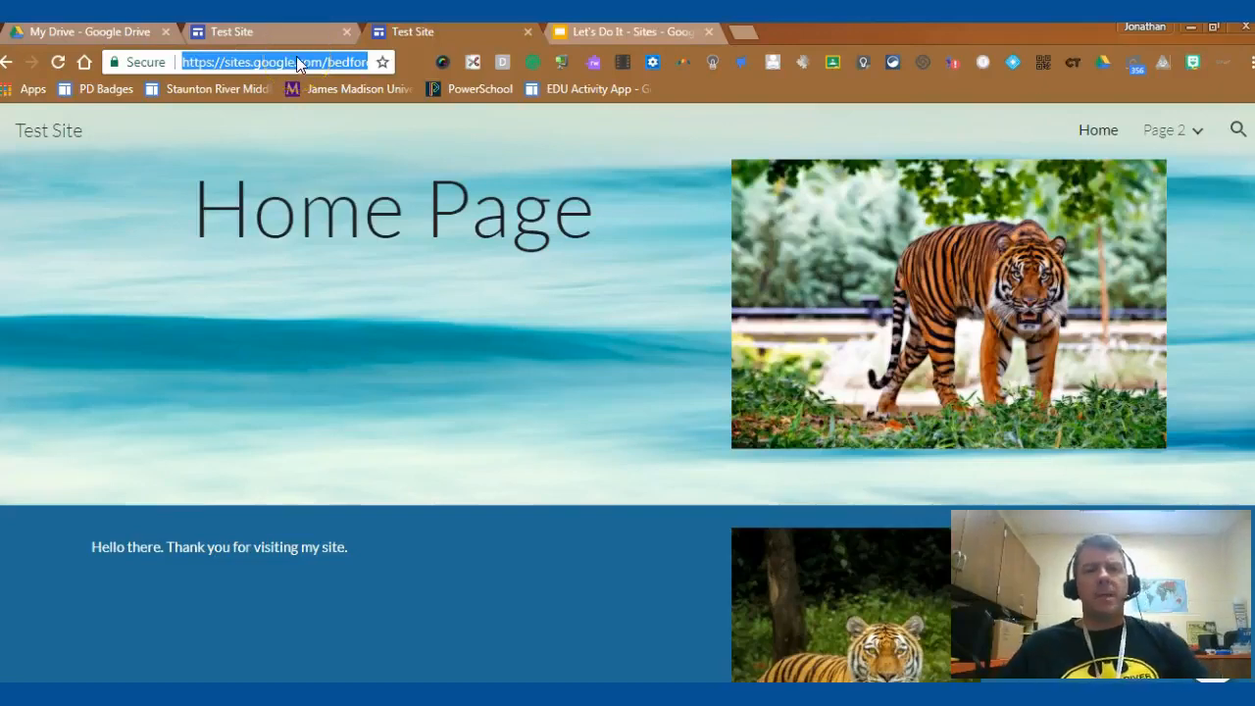
left_click(527, 33)
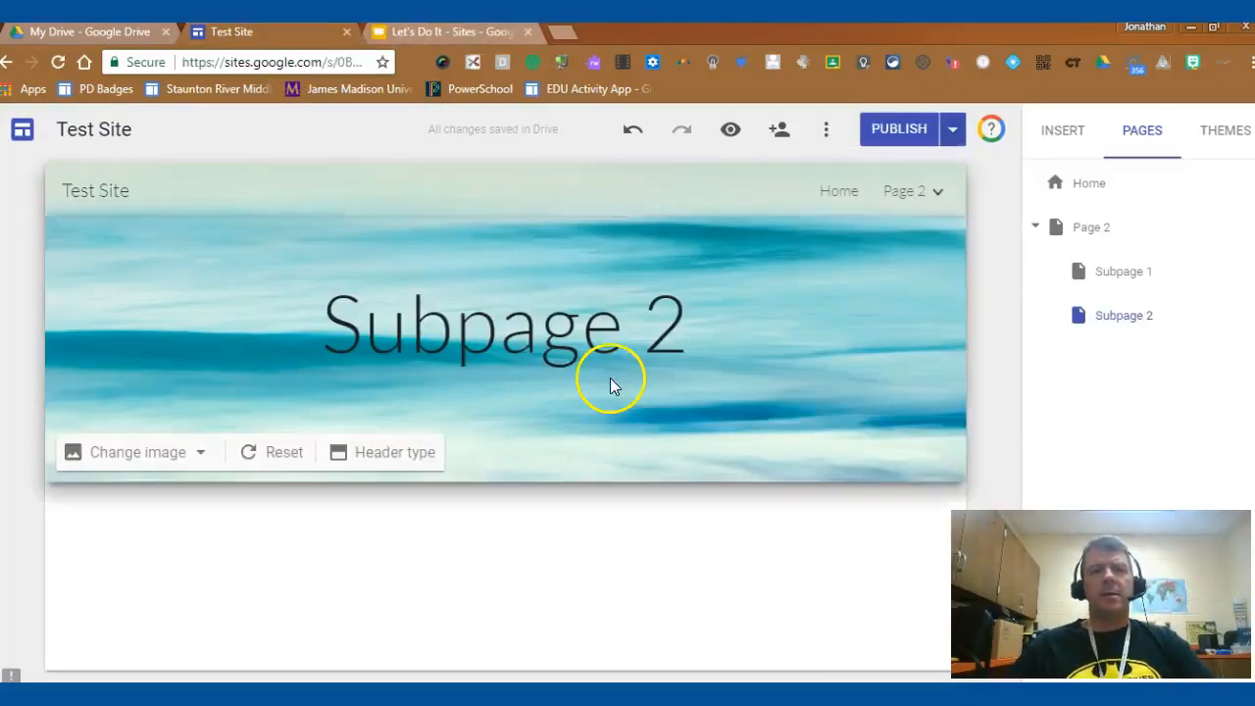
- Compare the editor's web address with that of the published Subpage 2, then close the published page and return to the editor
left_click(256, 63)
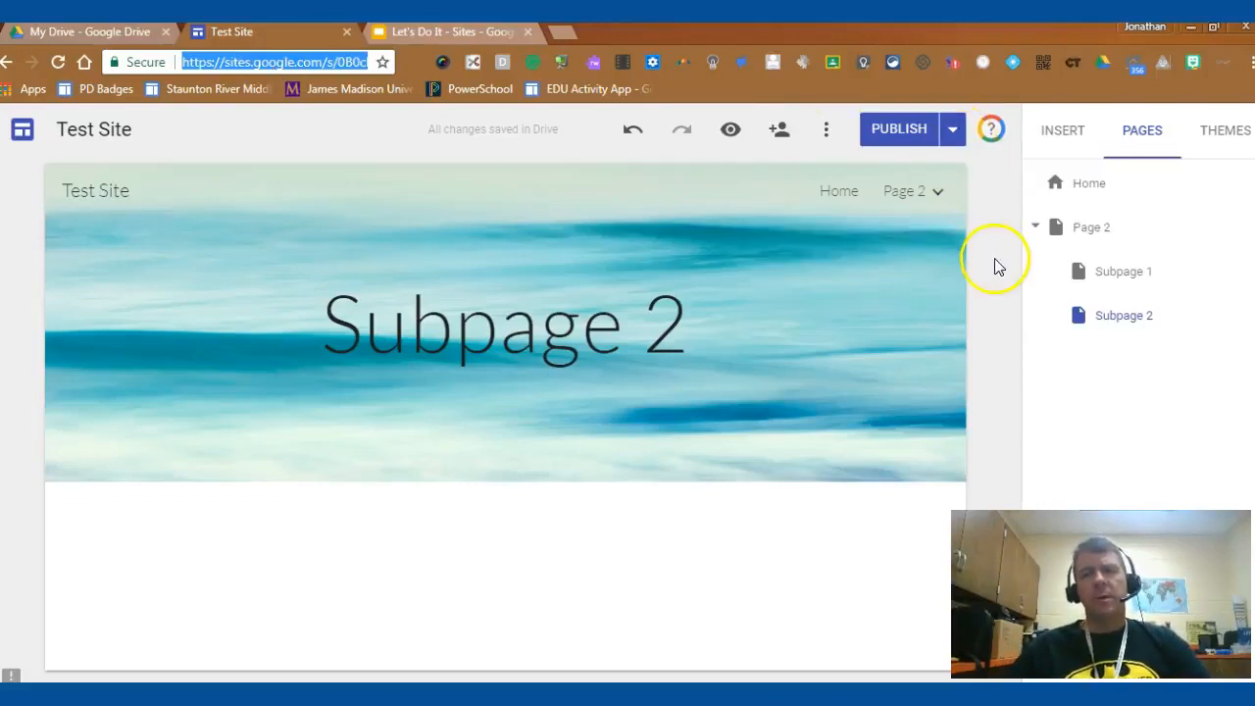
left_click(953, 129)
left_click(888, 233)
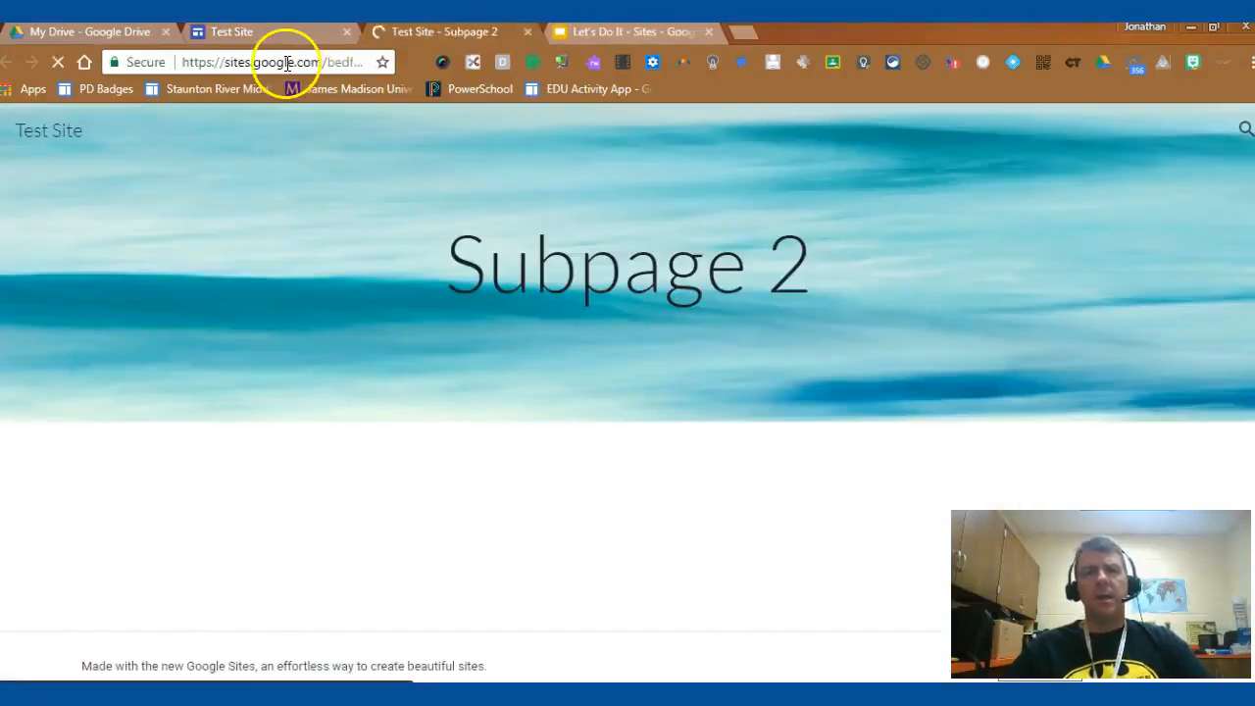
left_click(287, 63)
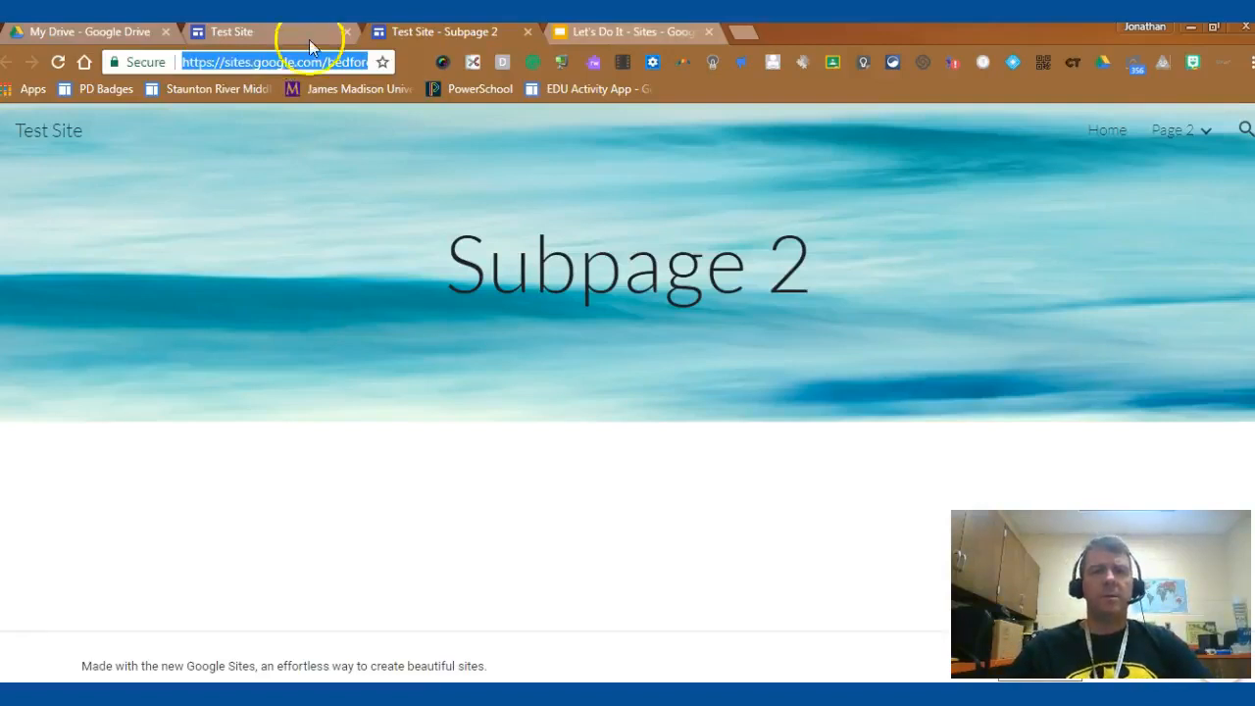
key("ctrl+w")
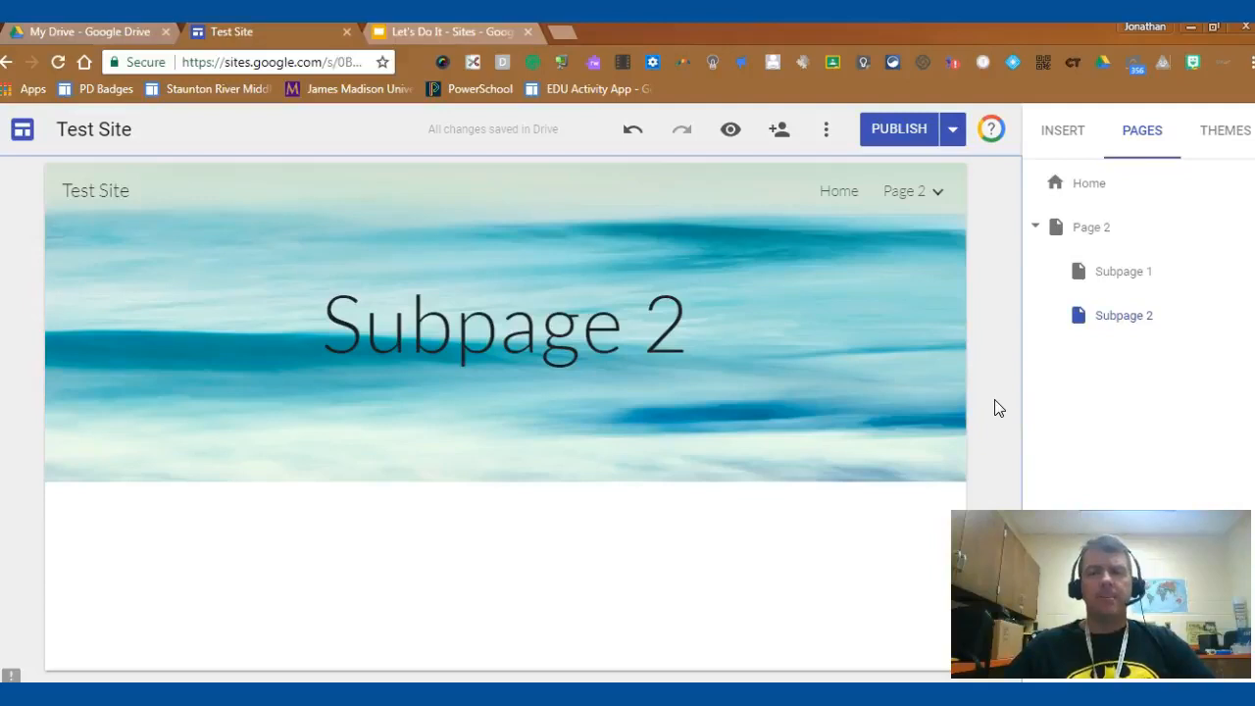
left_click(488, 644)
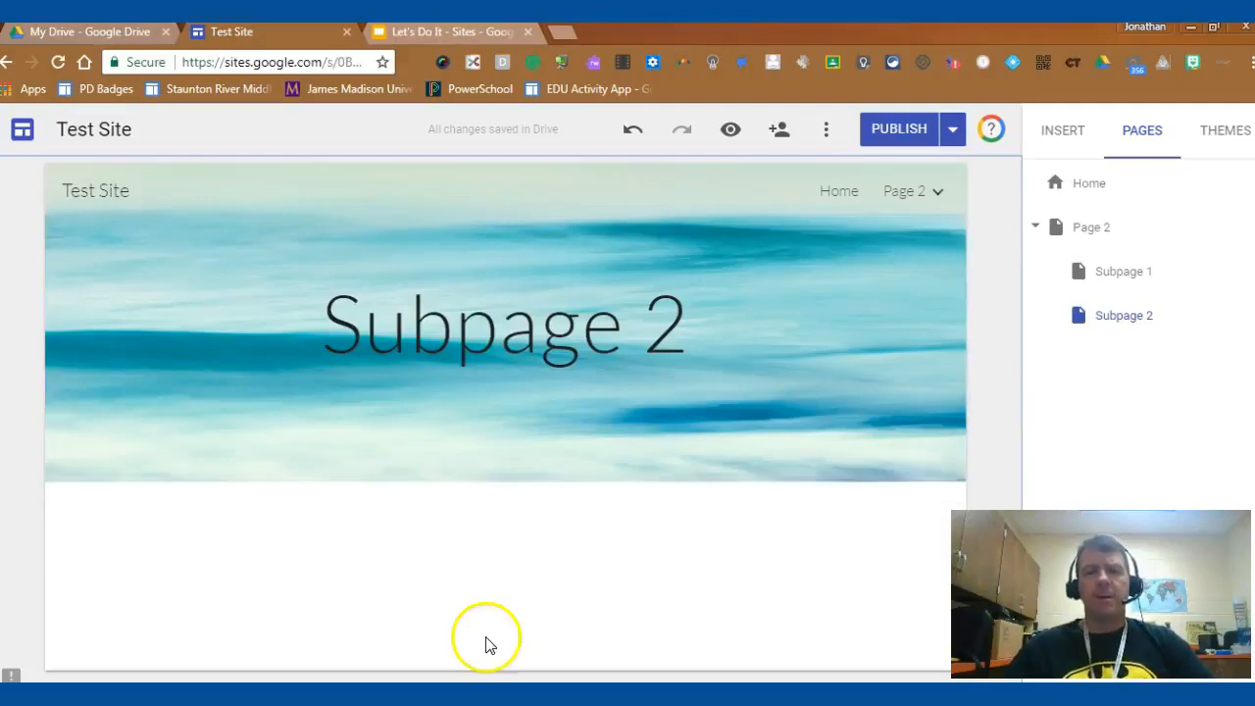